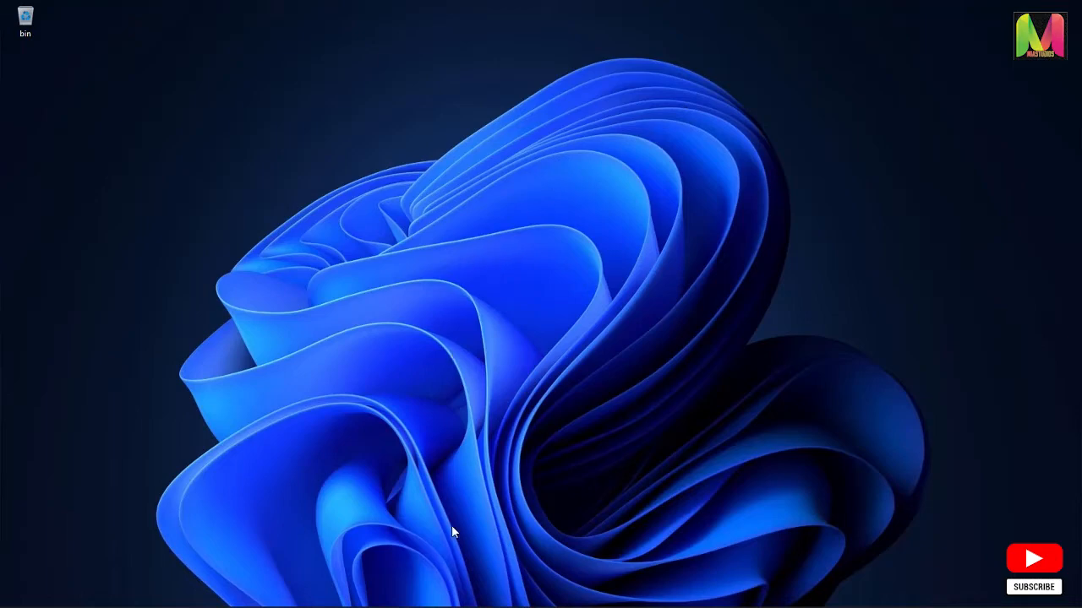
Switch to Chrome and request flutter_windows_2.5.2-stable.zip from Flutter's Windows install page, reusing the existing download and showing its folder
mouse_move(504, 605)
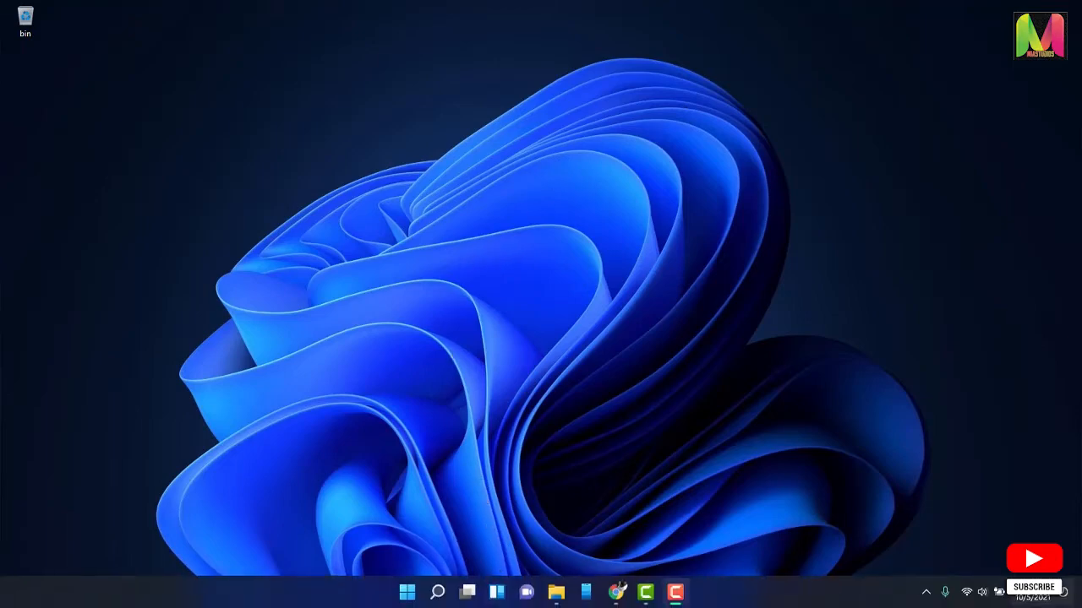
left_click(616, 592)
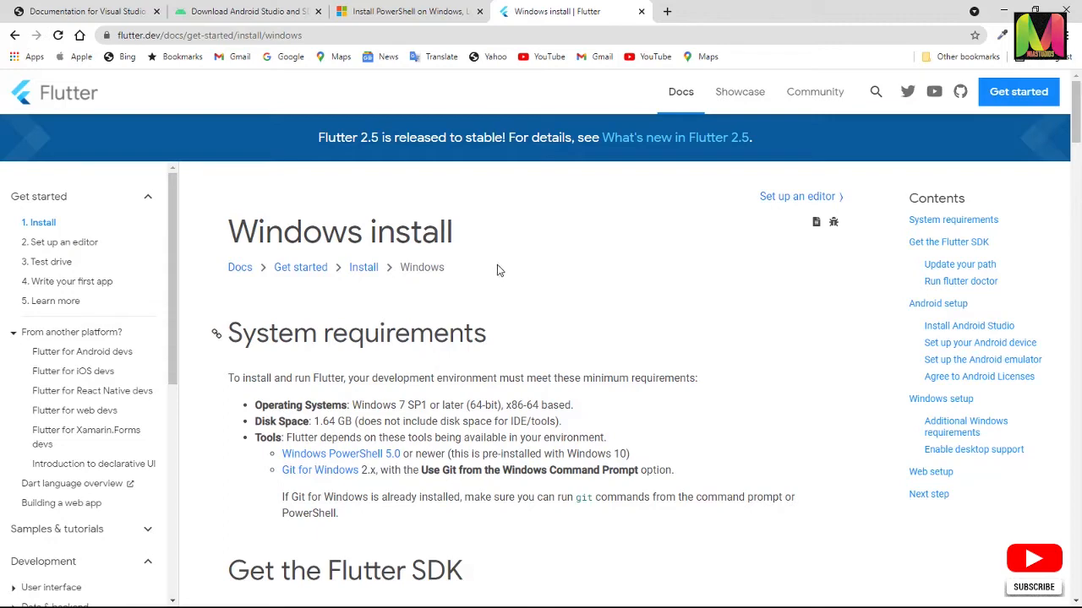
scroll(554, 300, "down", 3)
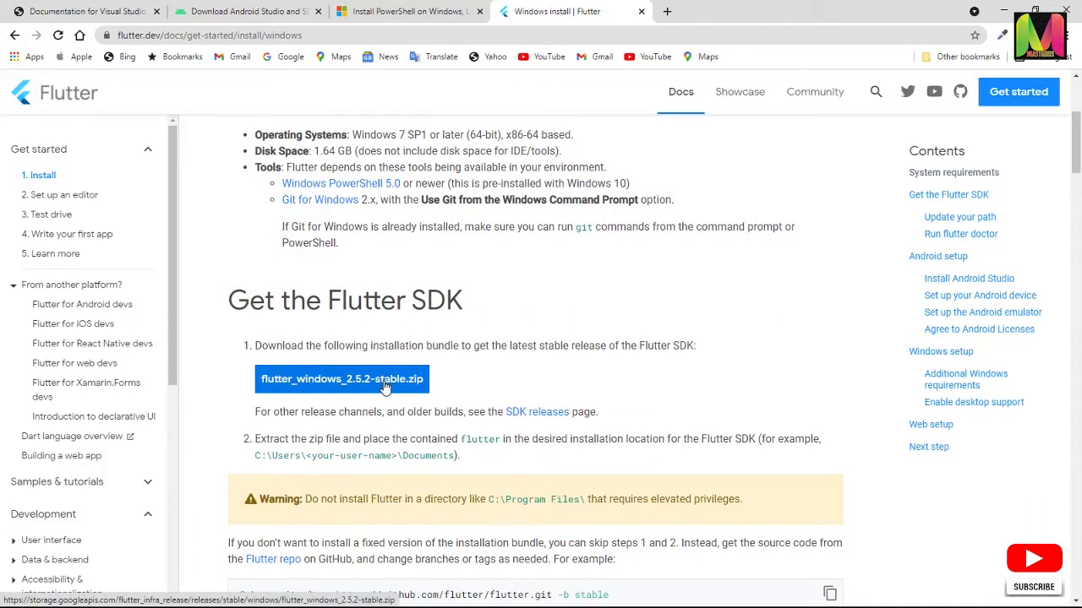
left_click(385, 385)
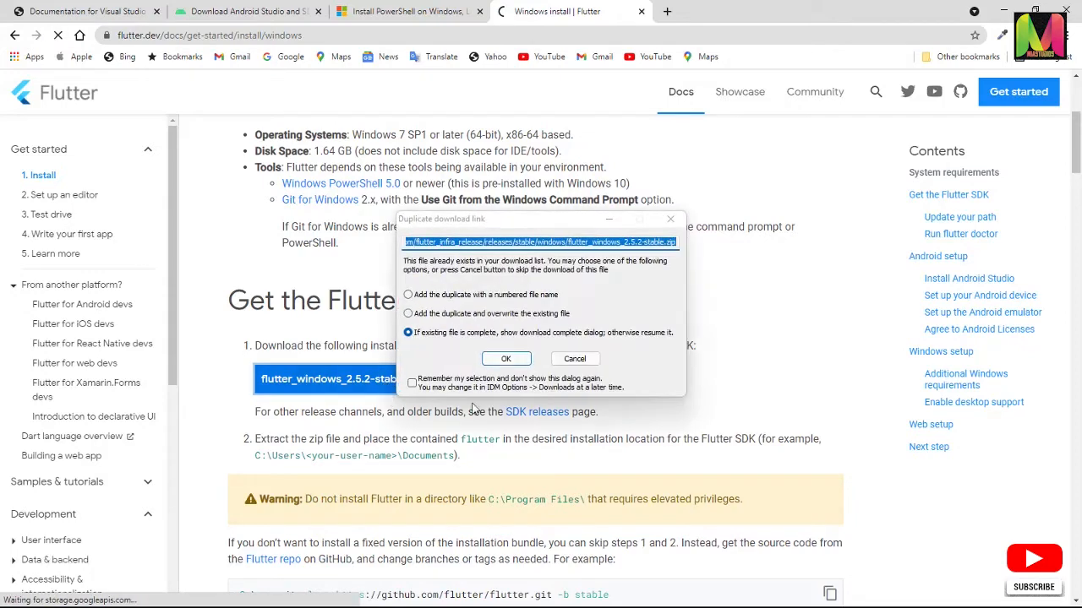
left_click(507, 362)
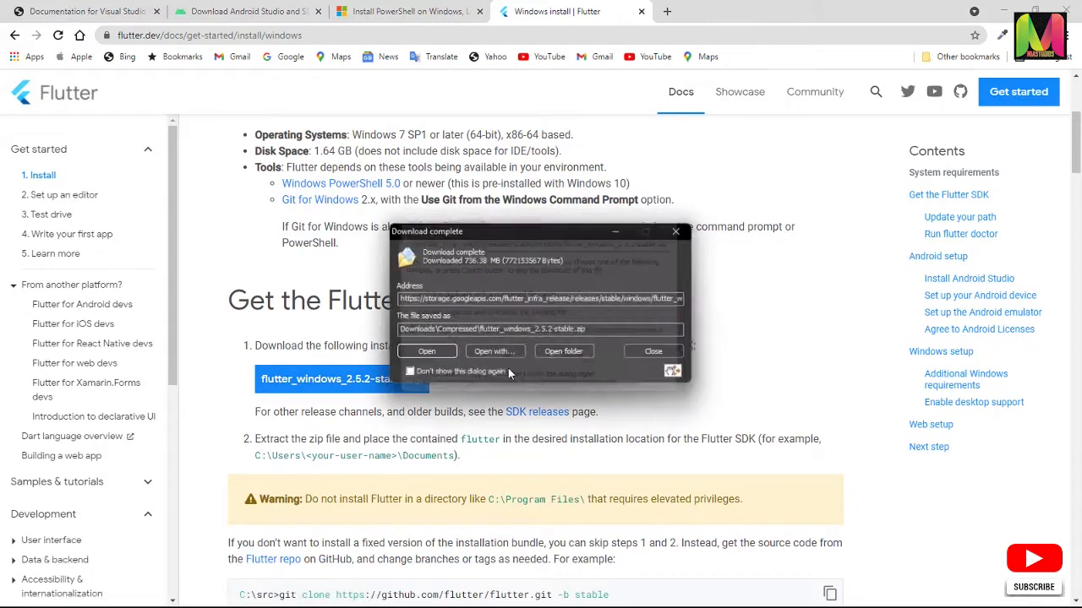
left_click(565, 354)
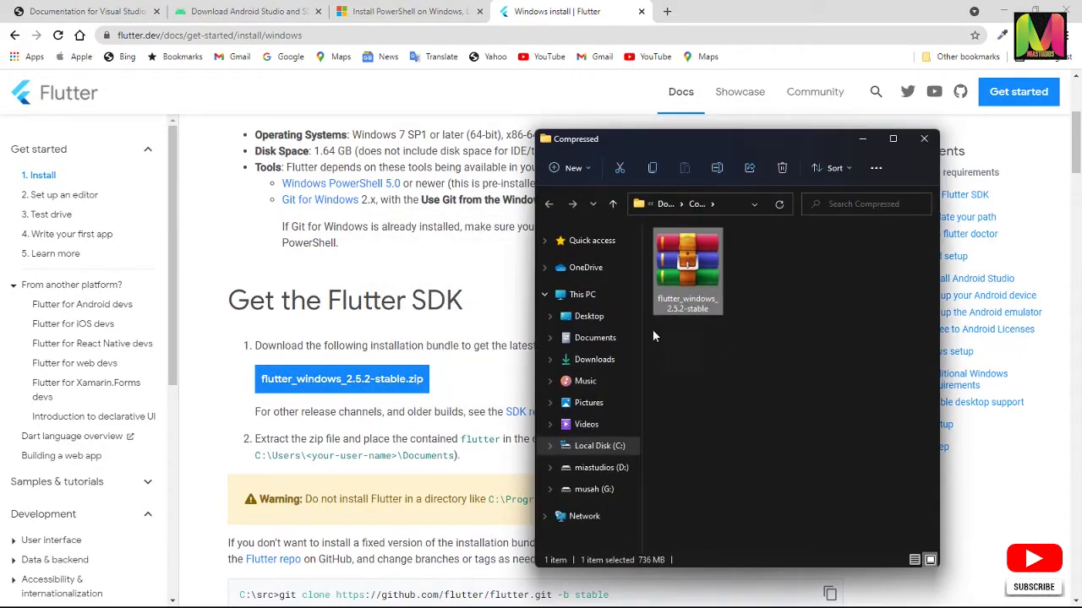
left_click(395, 279)
Review Flutter's system requirements for Windows, highlighting the operating system, disk space and tools entries
scroll(404, 292, "up", 1)
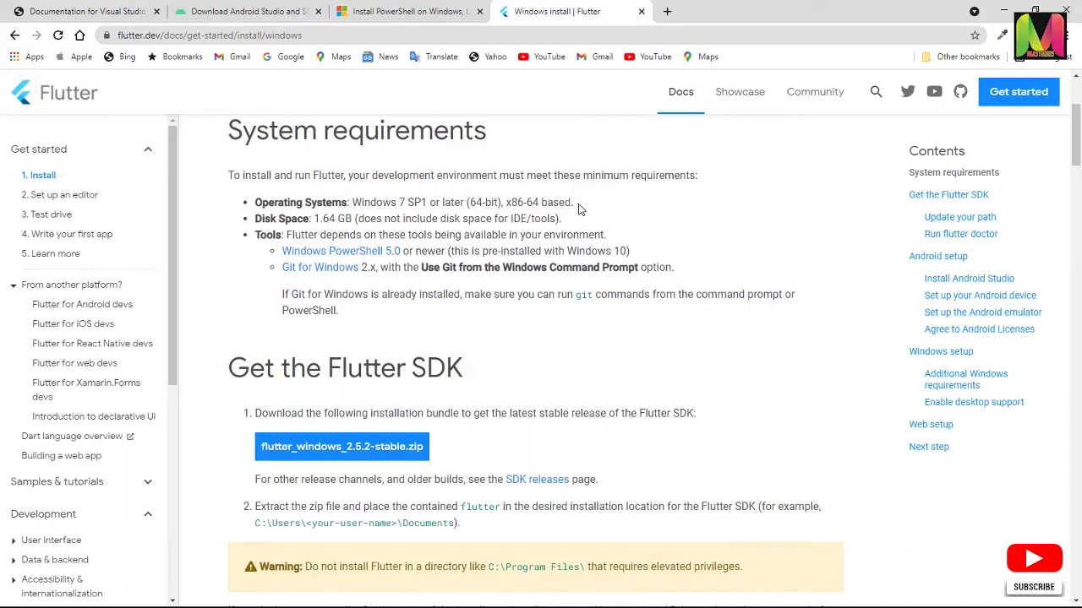
left_click_drag(578, 208, 254, 203)
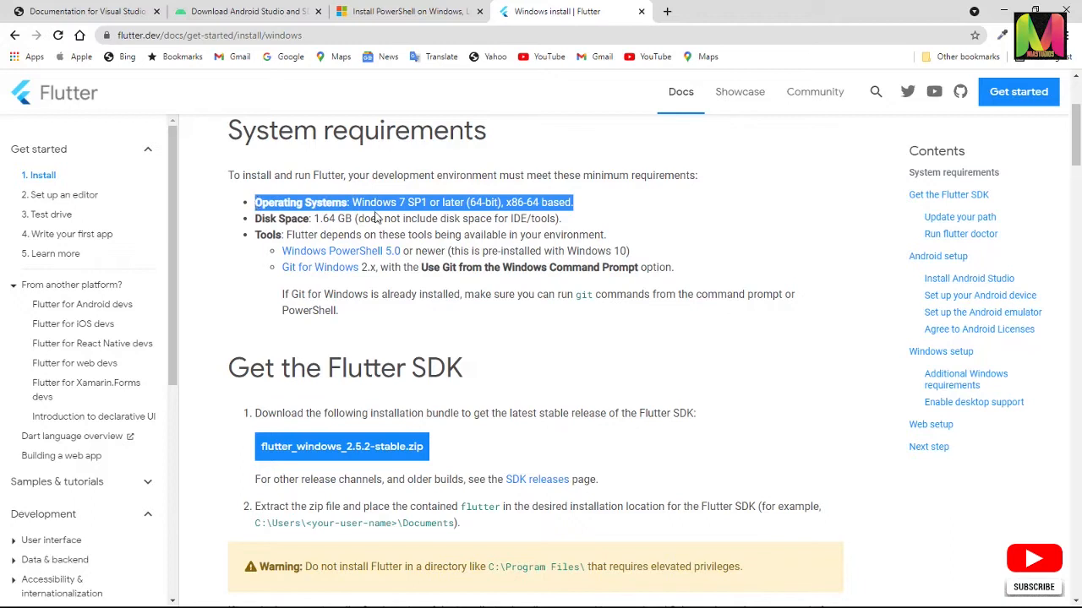
left_click_drag(582, 222, 256, 222)
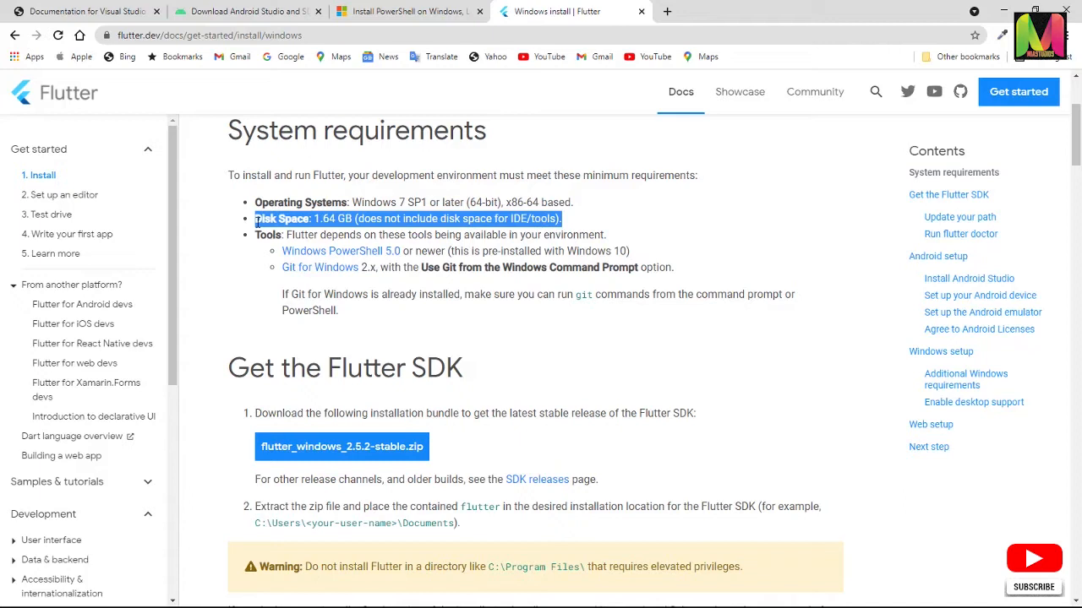
left_click(603, 218)
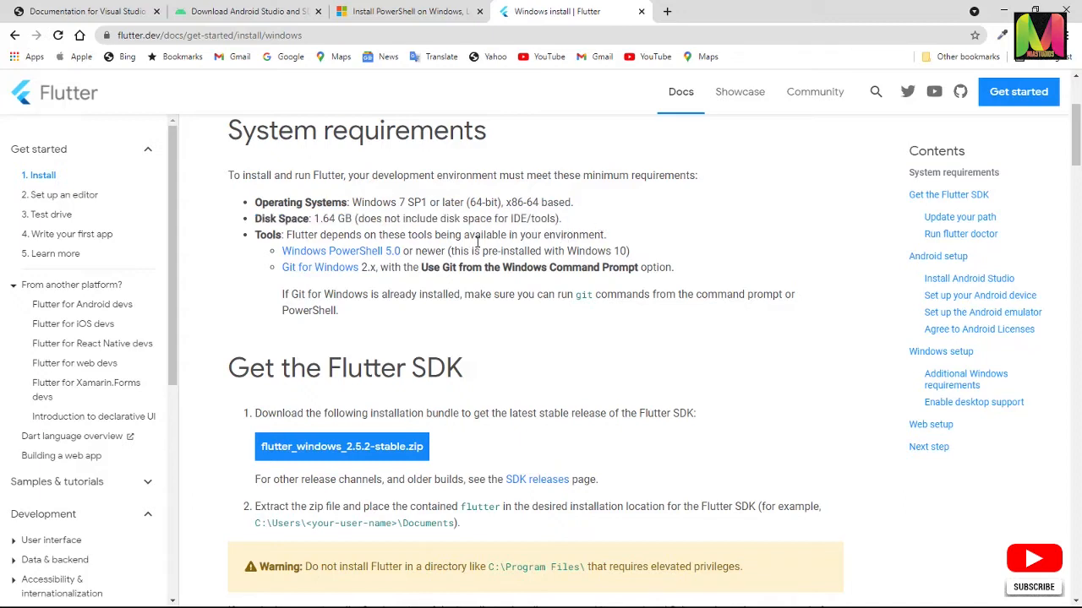
left_click_drag(610, 235, 437, 236)
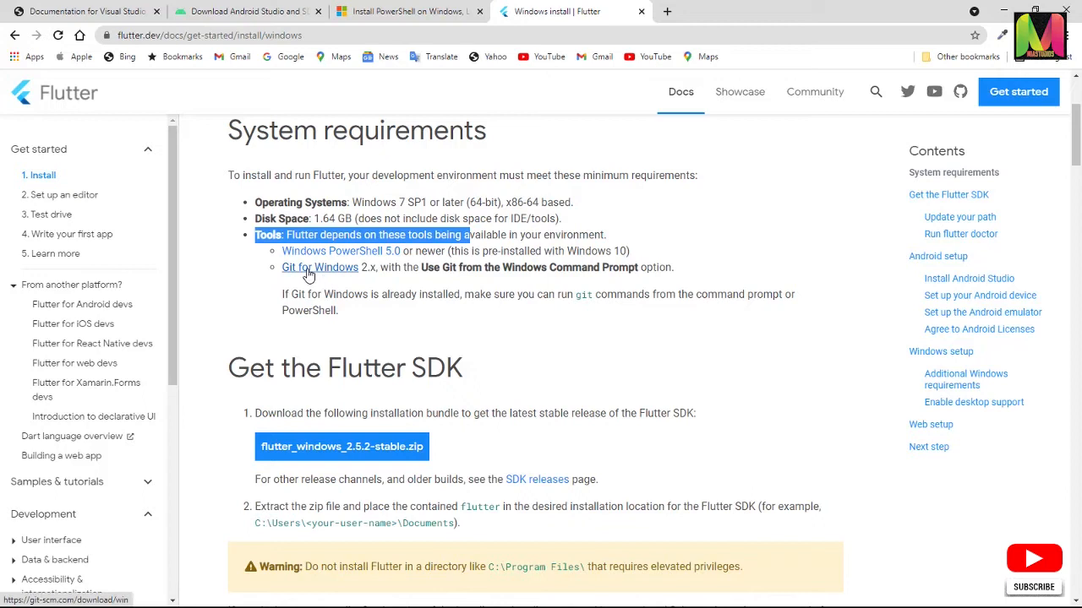
Open the Windows PowerShell 5.0 and Git for Windows requirement links in separate new tabs
right_click(354, 257)
left_click(376, 262)
right_click(343, 270)
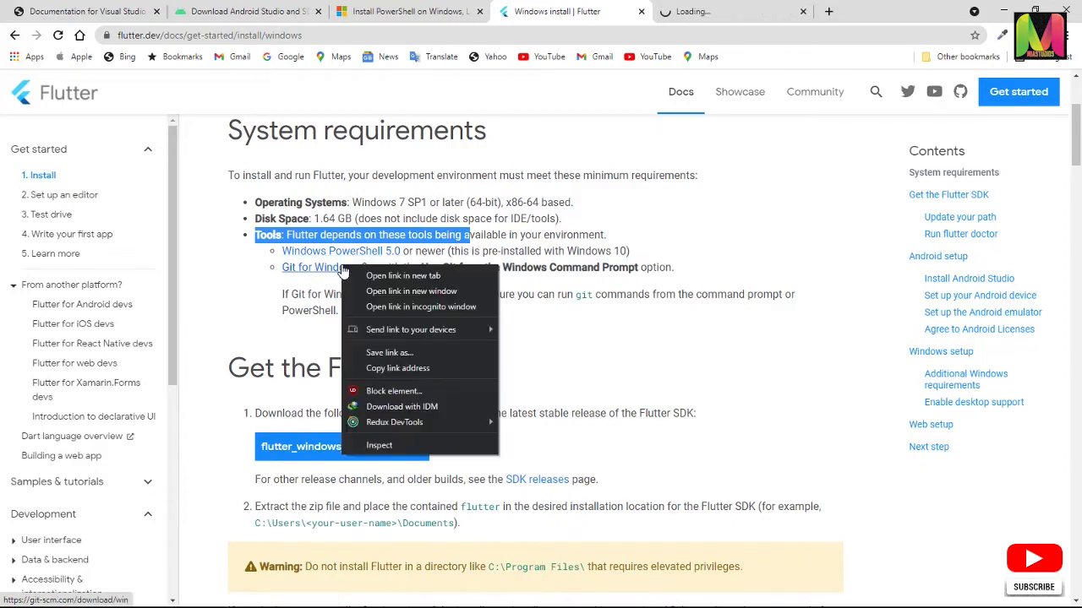
left_click(379, 277)
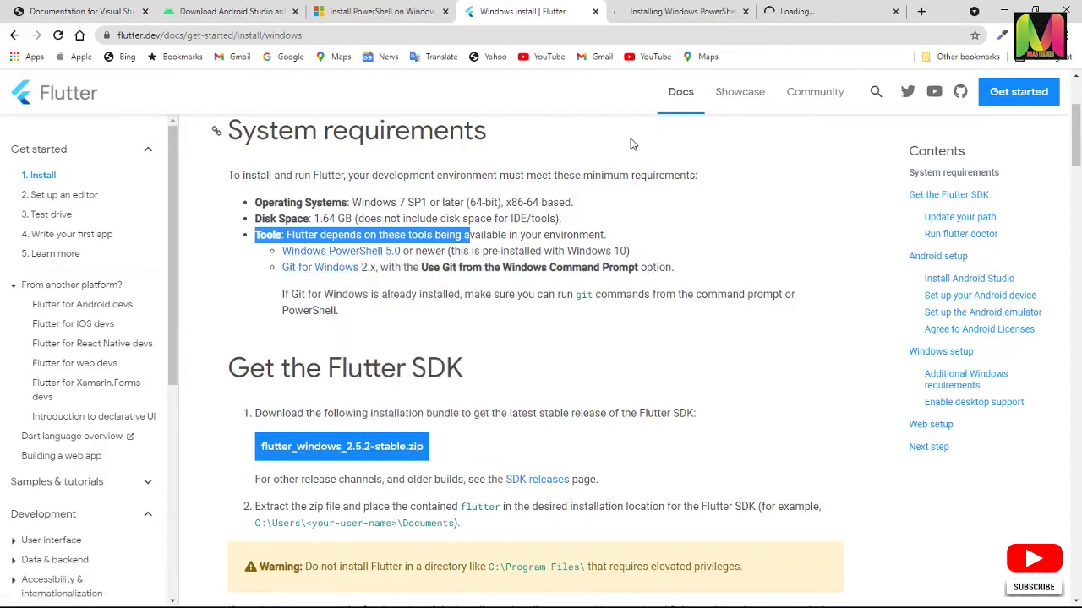
Look through the Installing Windows PowerShell page for its download option and console locations, and close the page
left_click(680, 11)
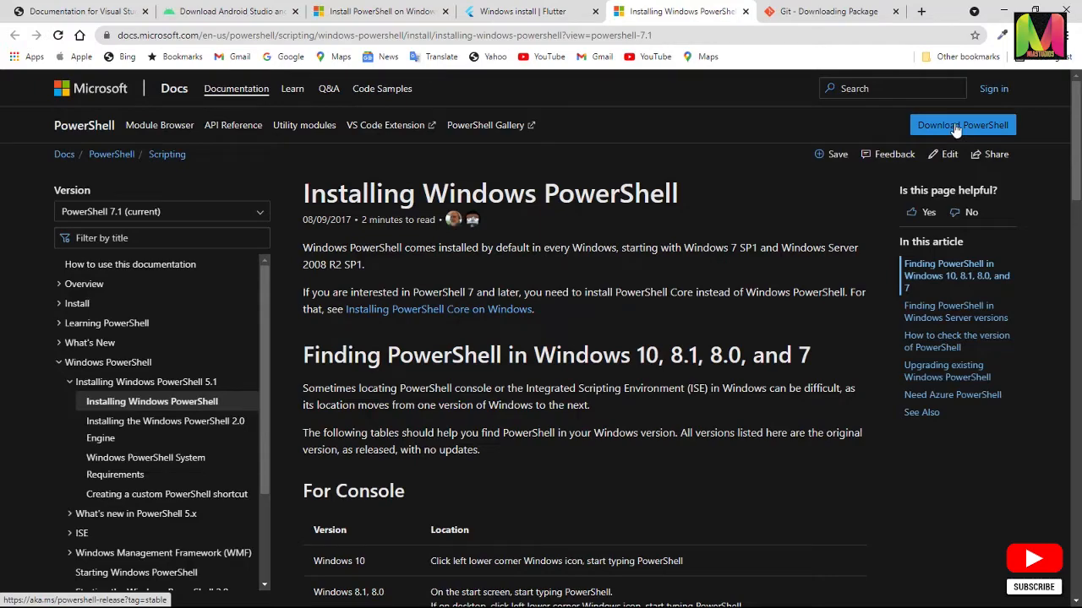
scroll(740, 288, "down", 3)
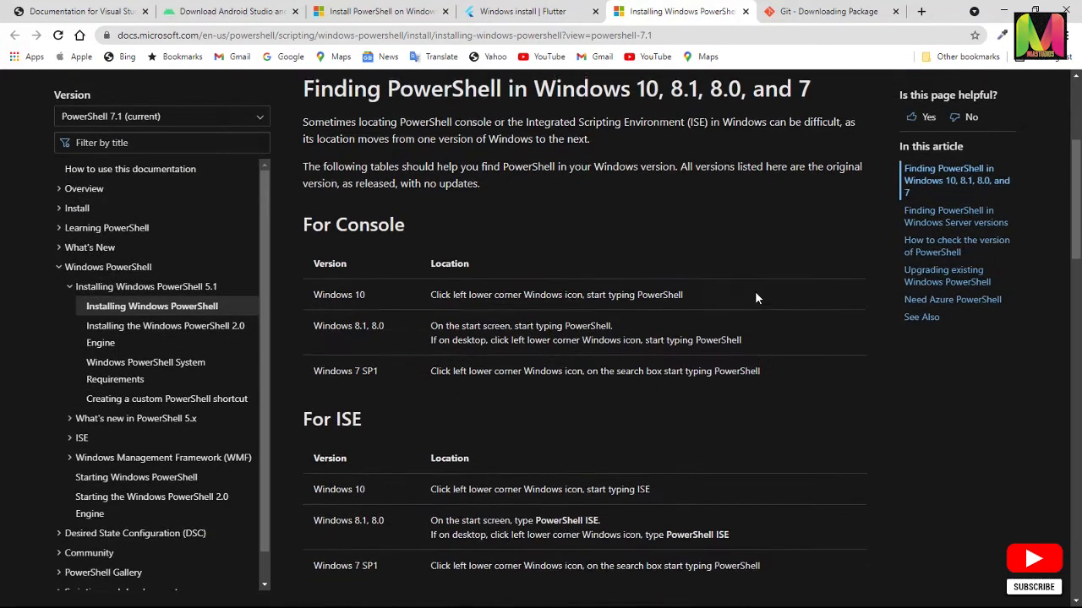
scroll(756, 294, "up", 2)
scroll(757, 295, "up", 2)
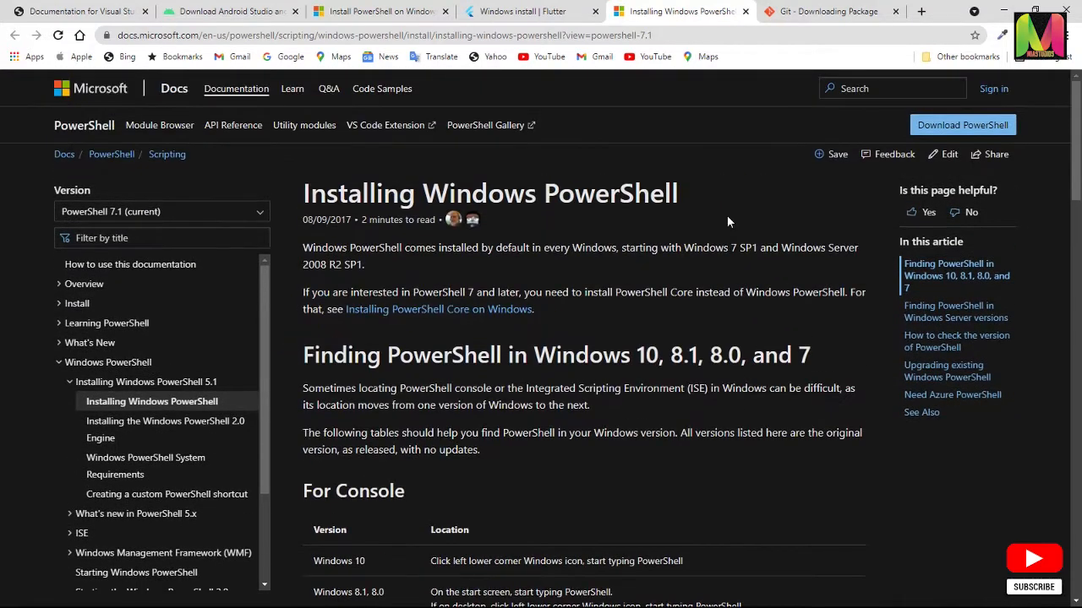
left_click(745, 11)
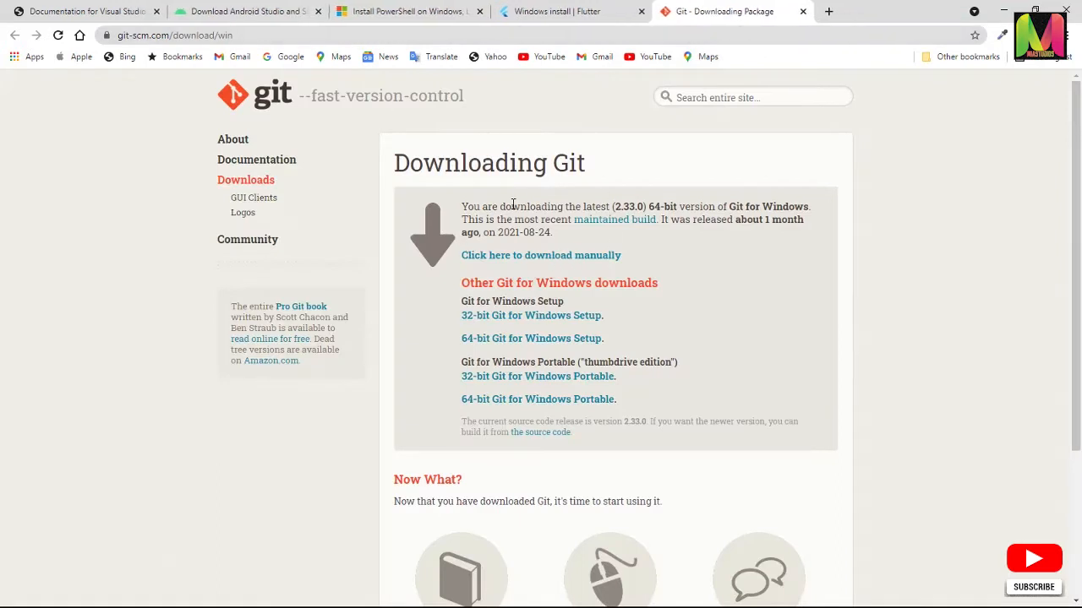
Start the manual download of the latest 64-bit Git for Windows, and close the Git and remaining PowerShell pages
left_click(512, 256)
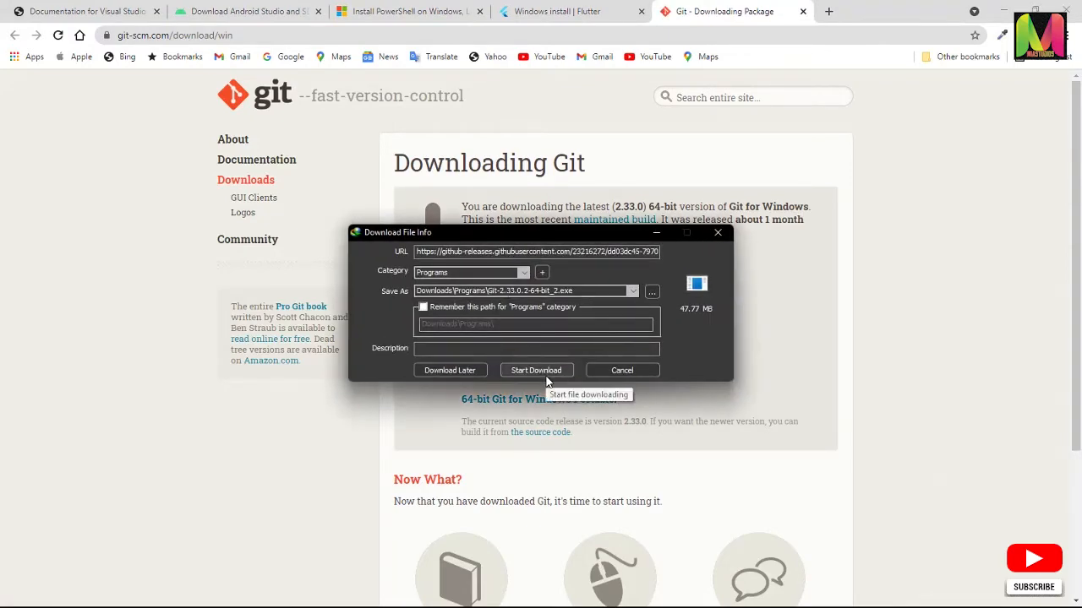
left_click(541, 371)
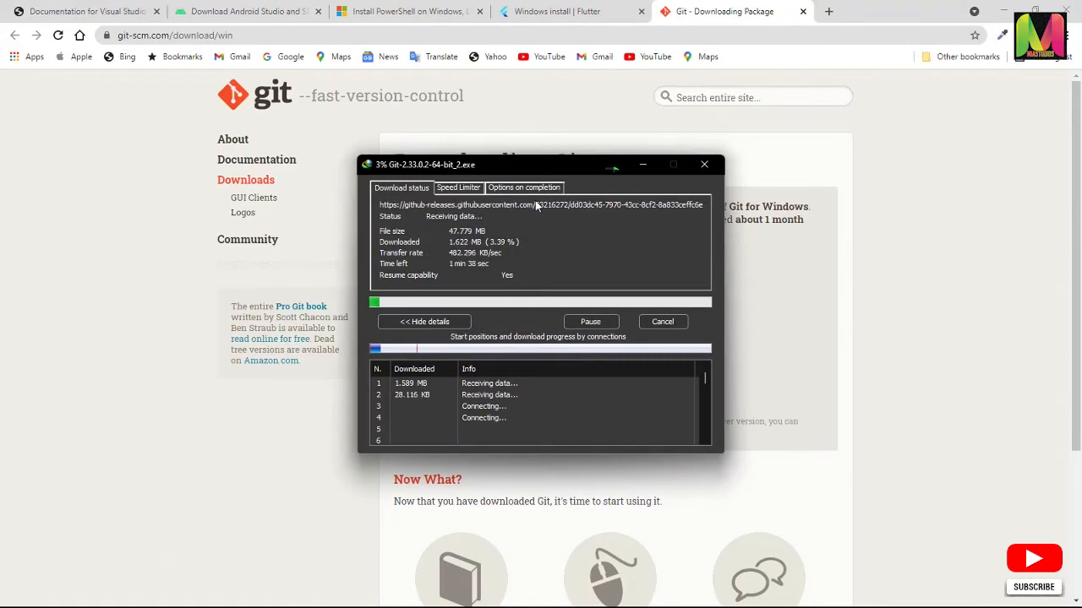
left_click(525, 116)
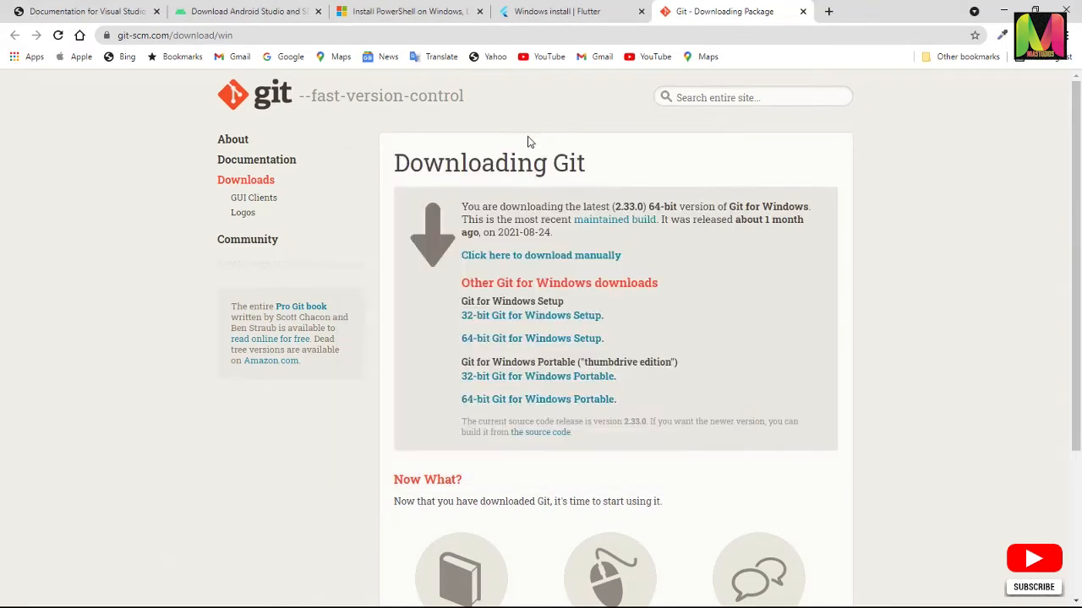
left_click(803, 11)
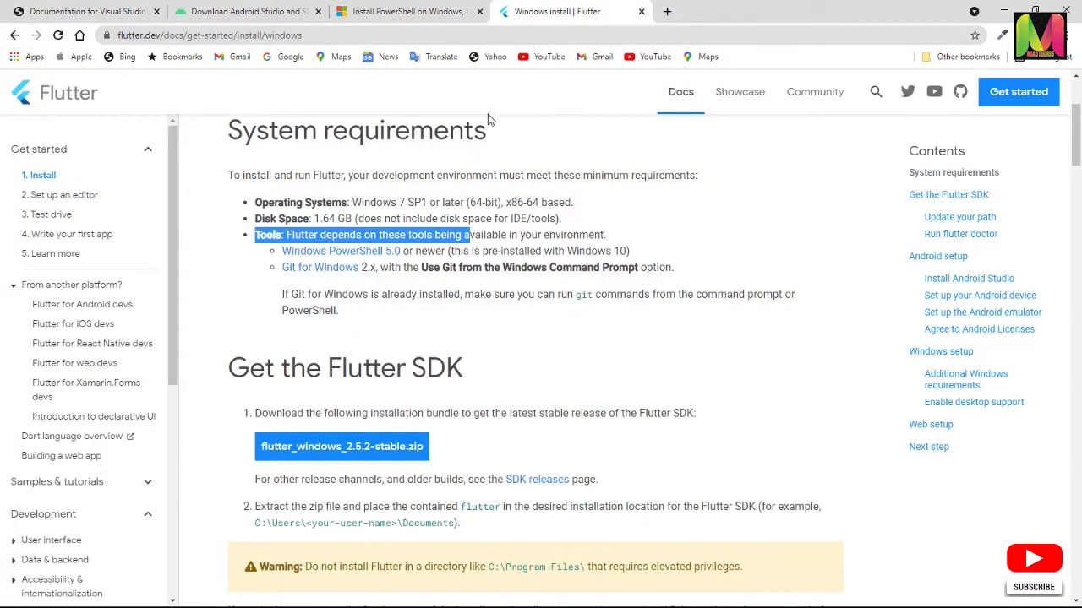
left_click(479, 11)
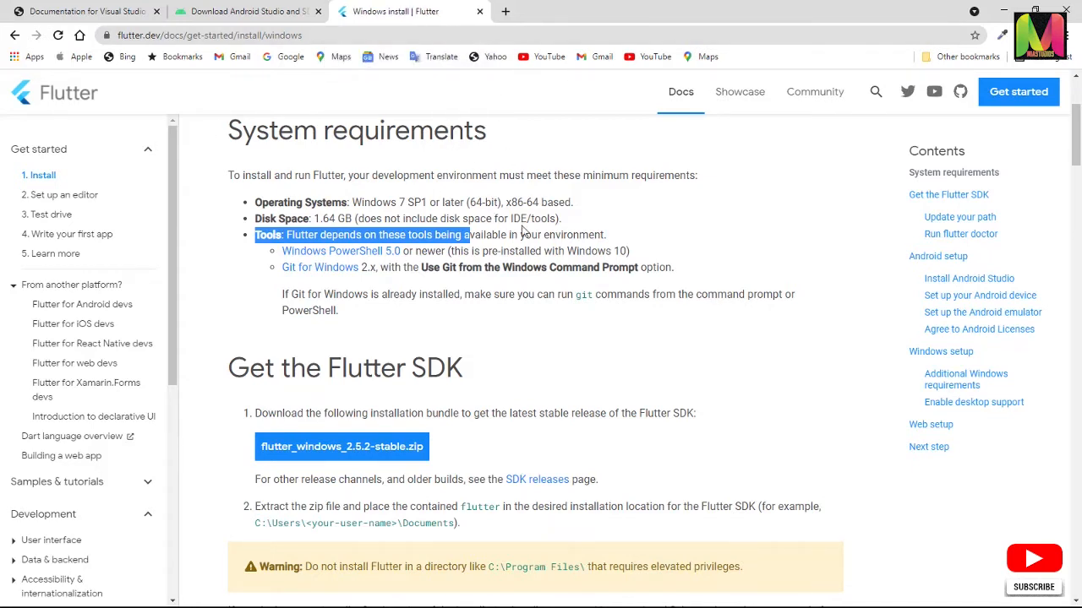
left_click(621, 232)
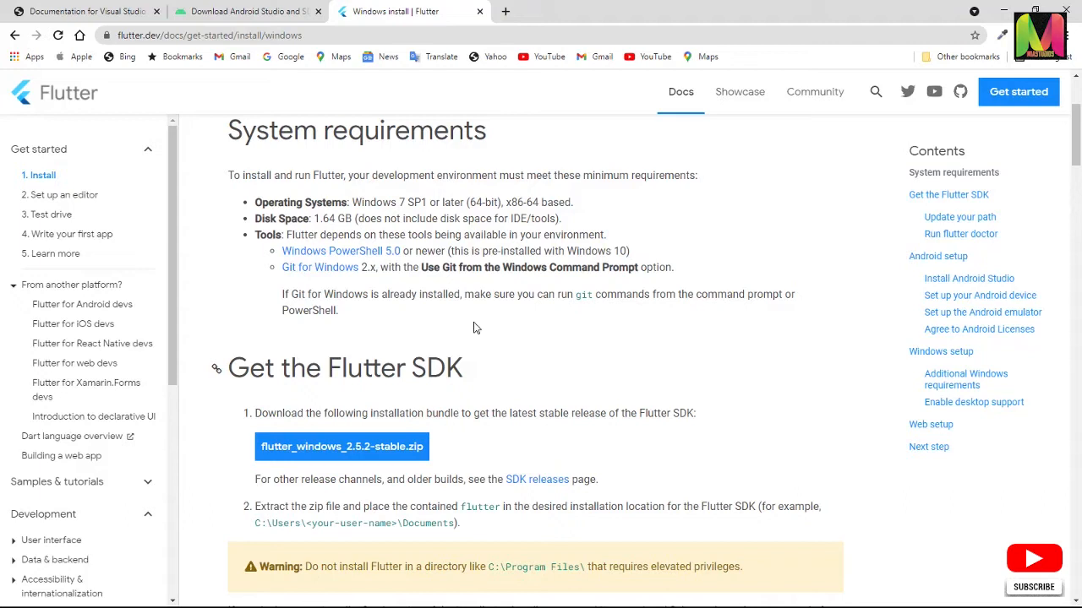
Look at the Android Studio download page and the Visual Studio Code documentation page with its web address
left_click(267, 17)
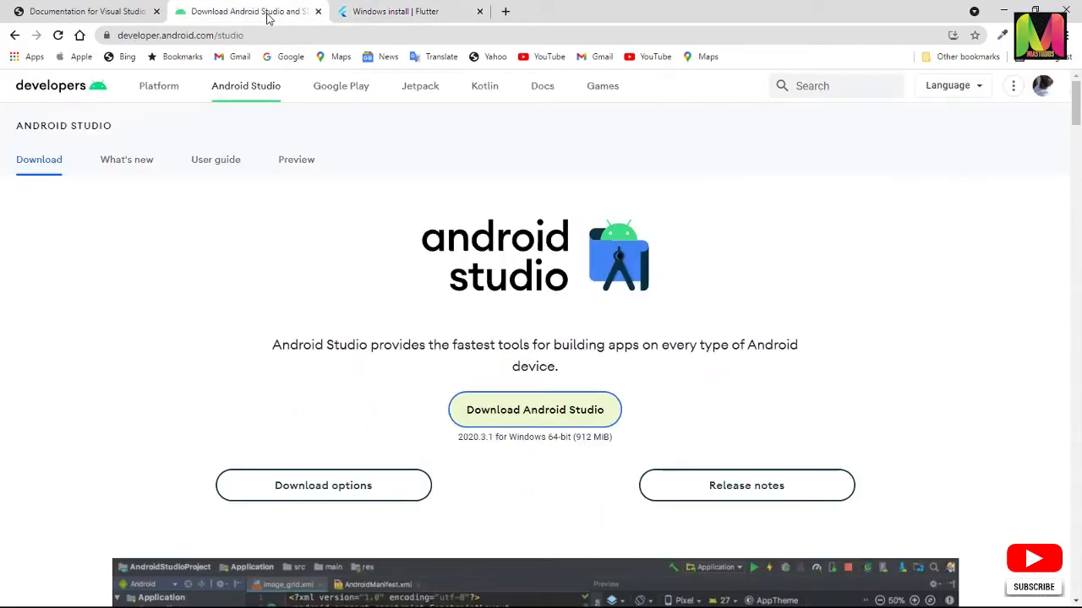
left_click(118, 17)
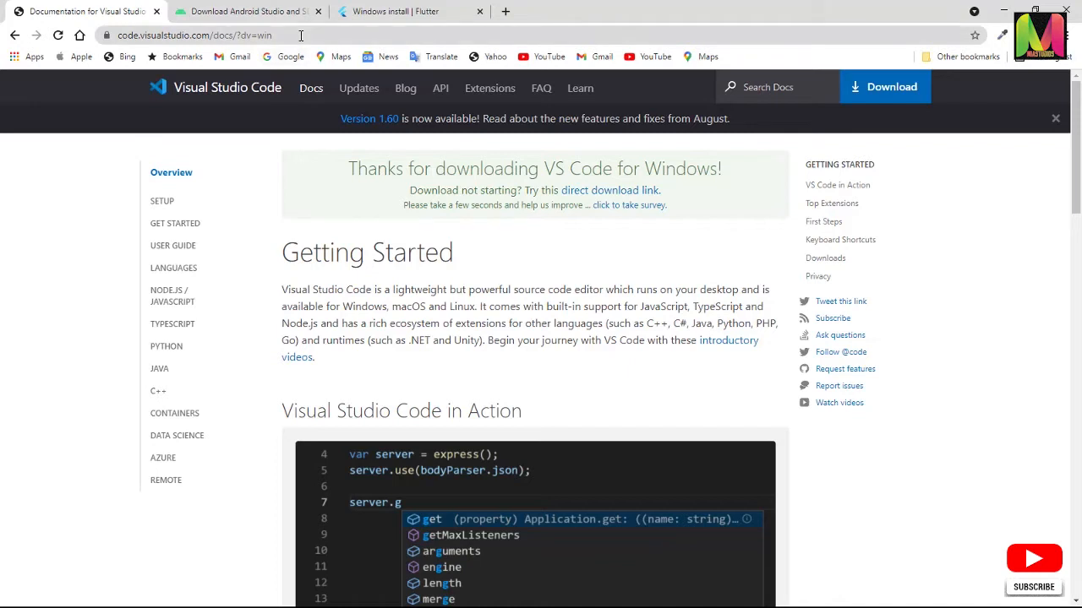
left_click(300, 36)
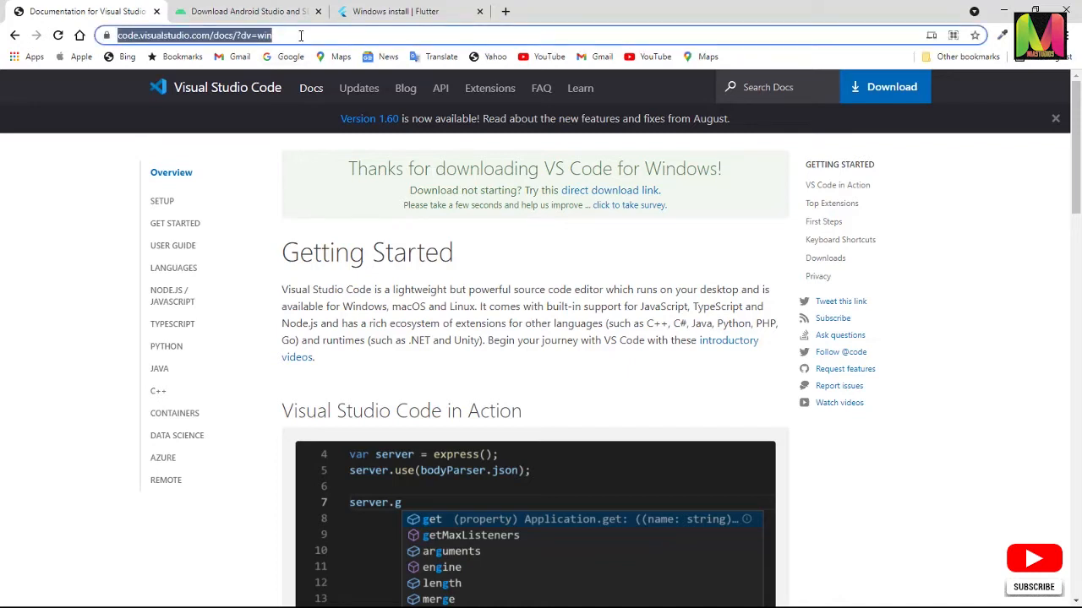
Accept the terms for Android Studio 2020.3.1 for Windows and start its download, dismissing the completed Git download notice
left_click(260, 12)
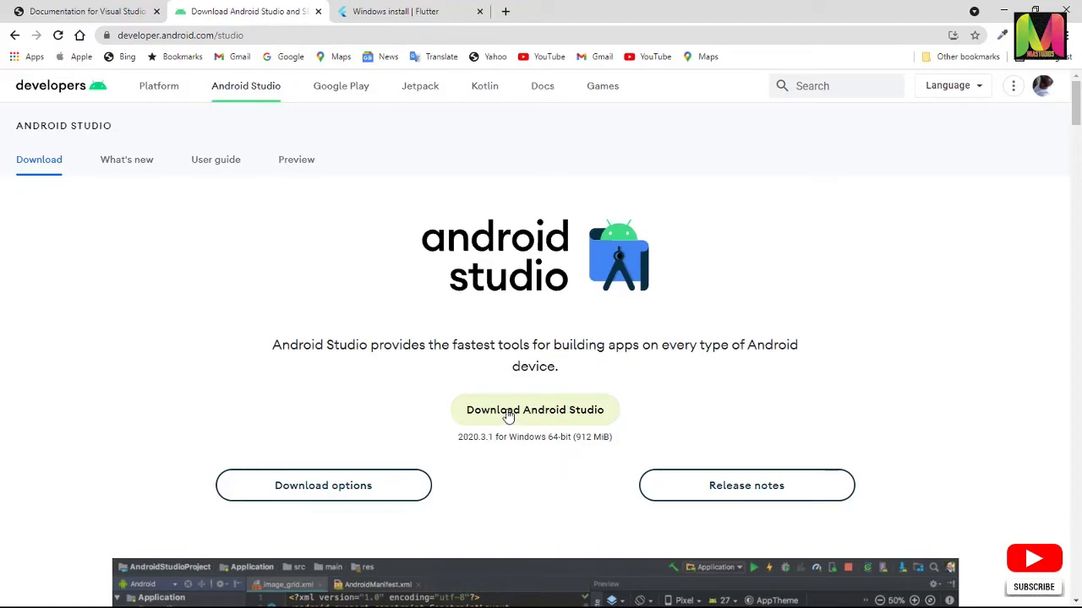
left_click(558, 412)
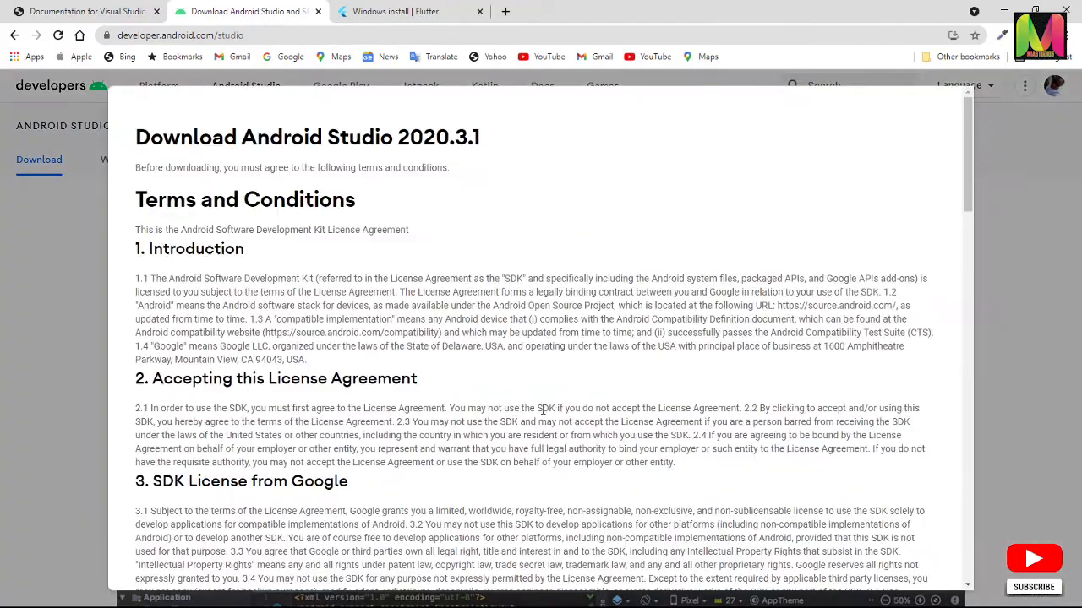
scroll(543, 409, "down", 20)
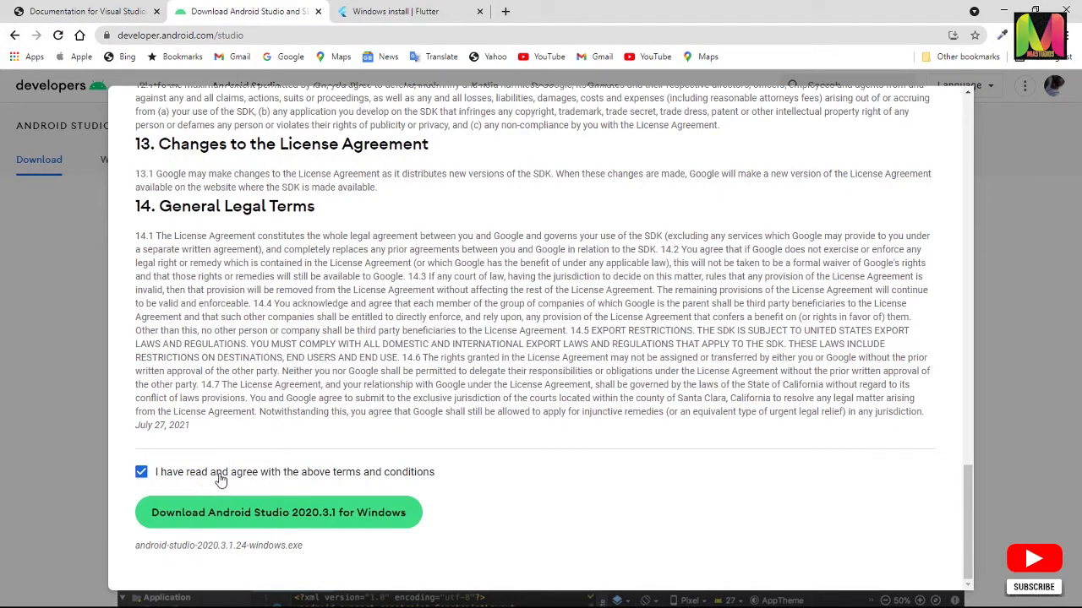
left_click(288, 507)
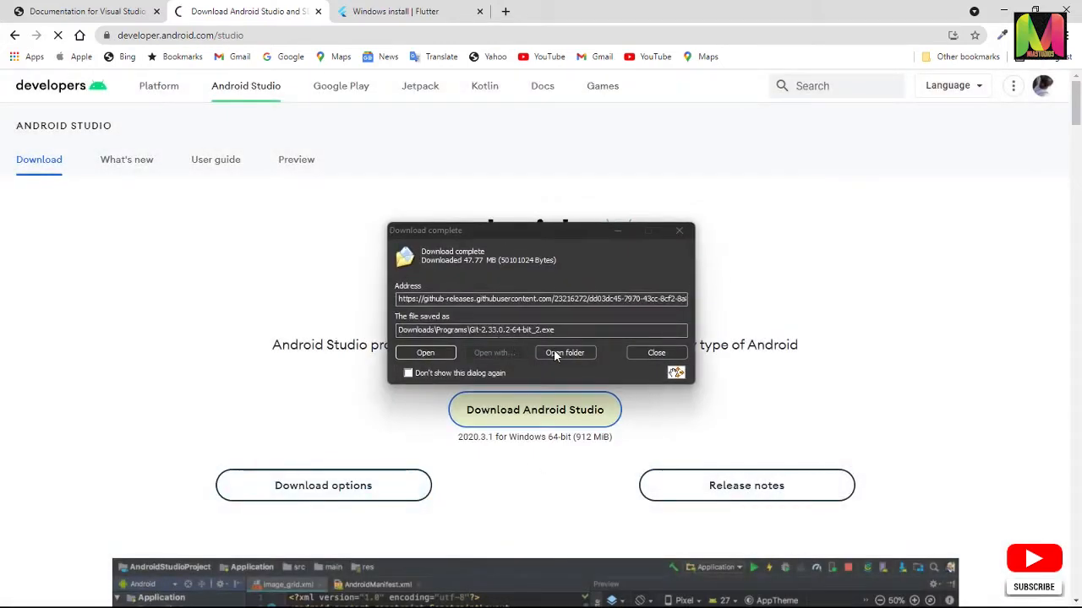
left_click(653, 353)
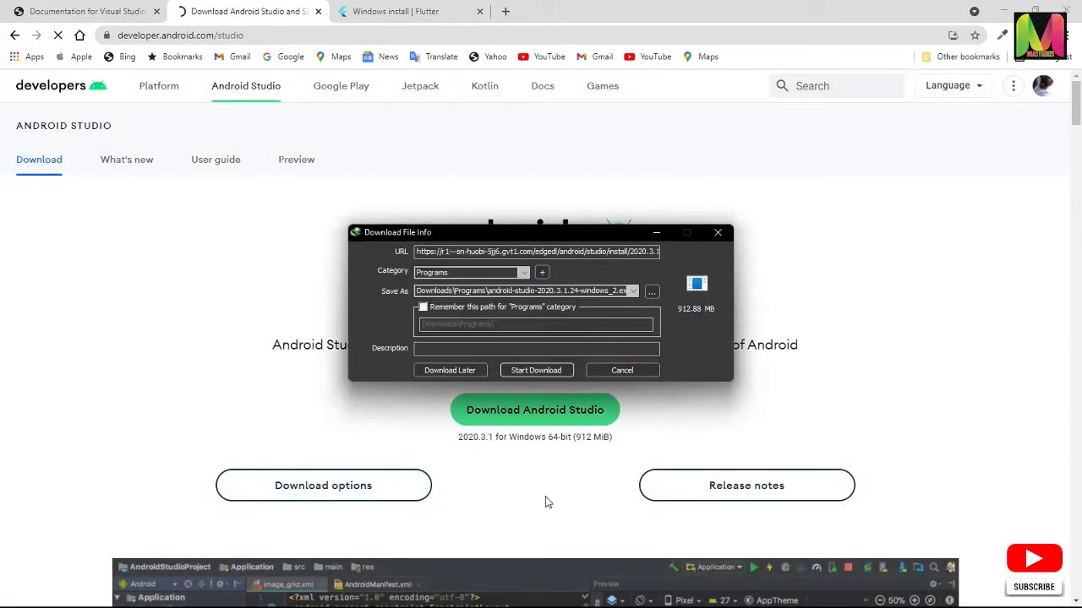
left_click(545, 372)
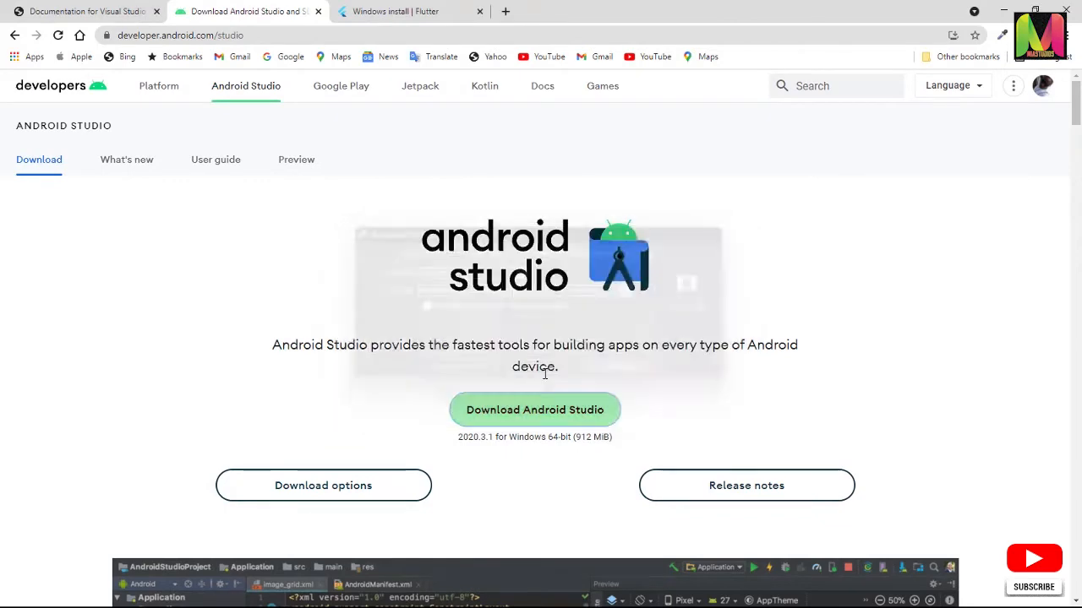
Download Visual Studio Code for Windows from its download page and open the folder containing the finished installer
left_click(116, 17)
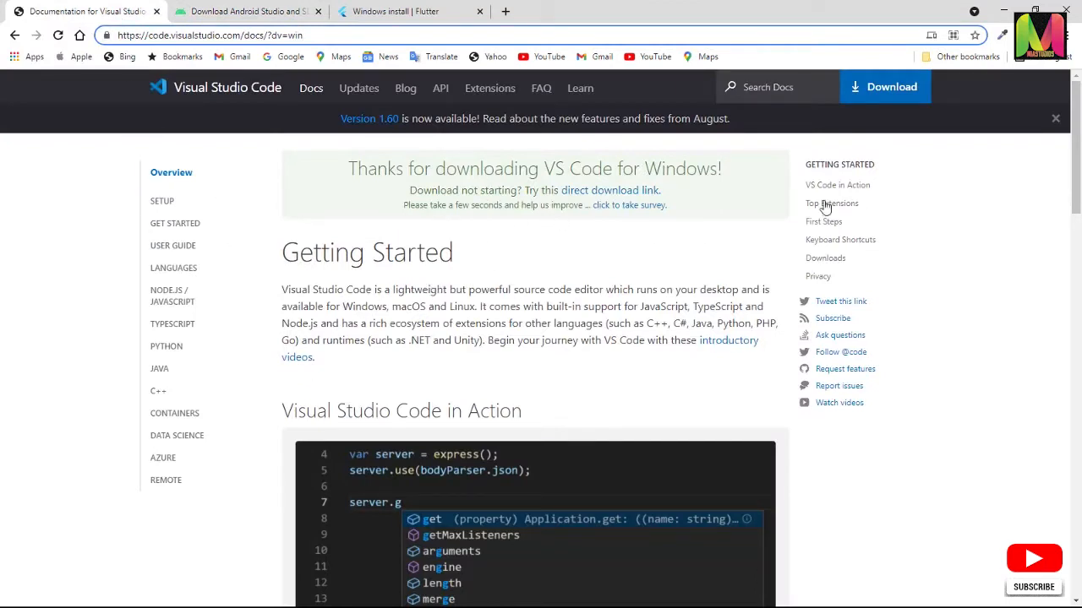
left_click(882, 91)
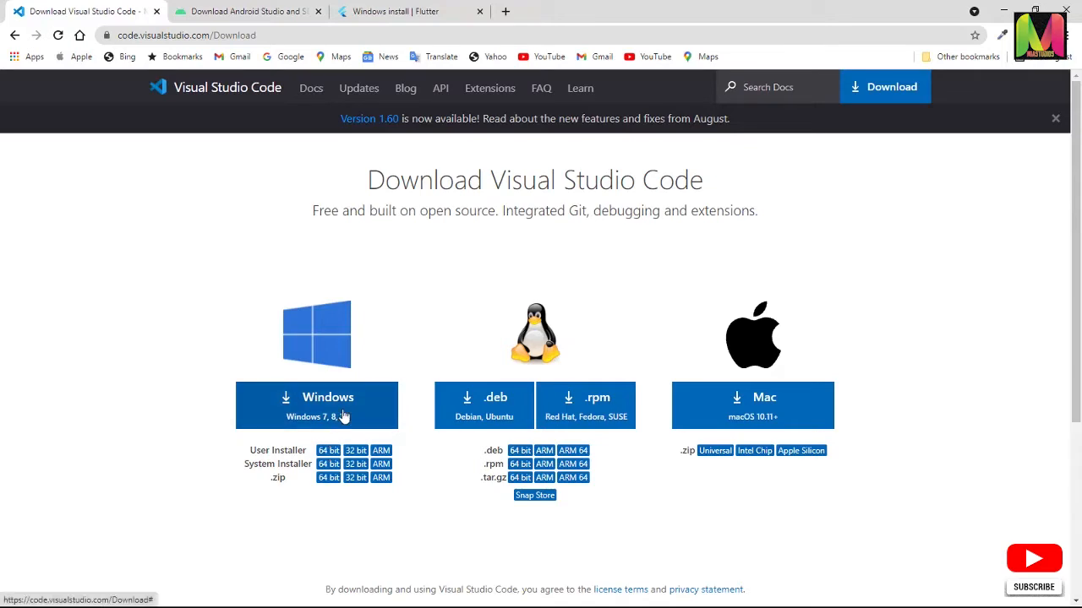
left_click(343, 417)
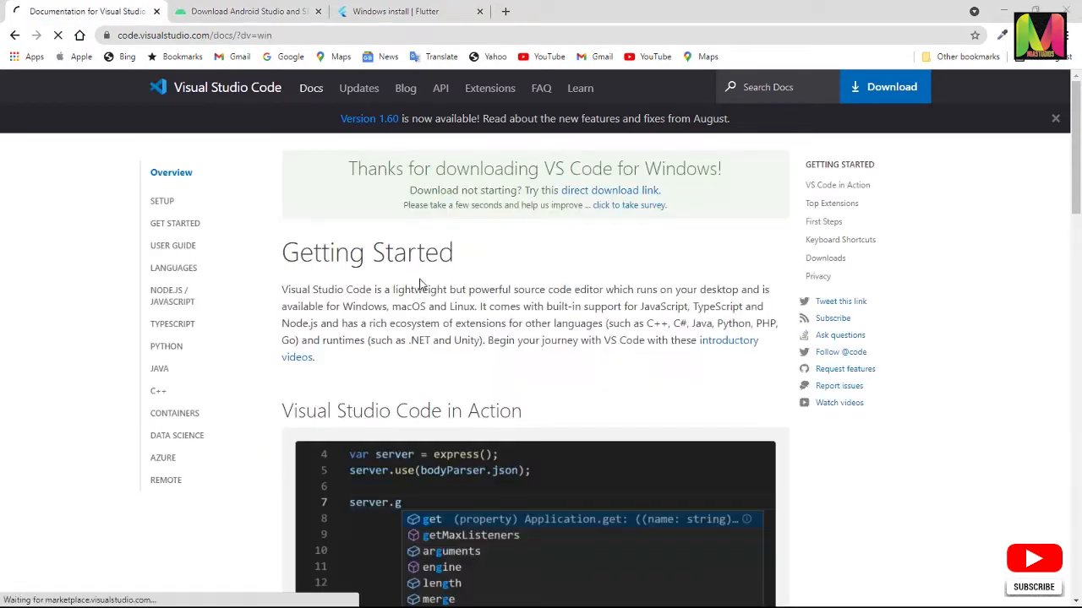
left_click(507, 360)
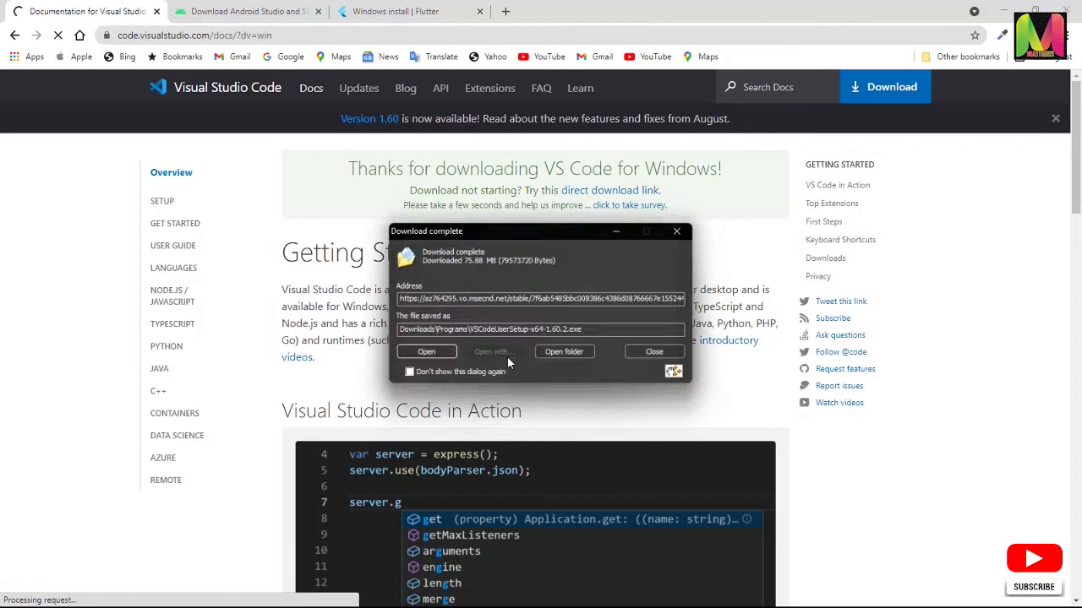
left_click(575, 355)
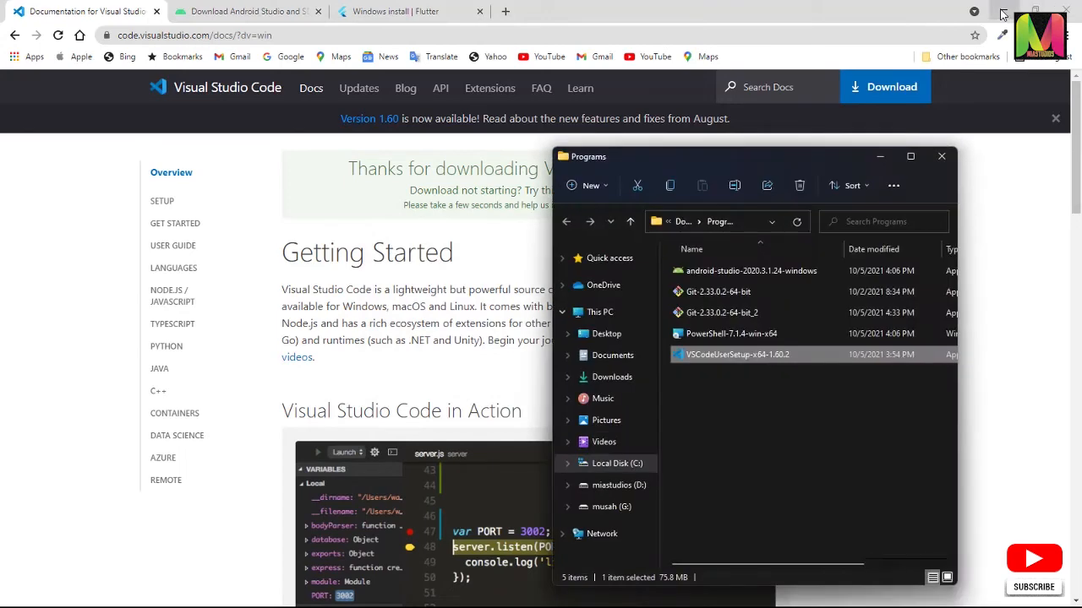
Minimize the browser, place the Programs folder window beside the Compressed one, and create a folder named src on Local Disk (C:)
left_click(1002, 13)
left_click_drag(679, 154, 236, 74)
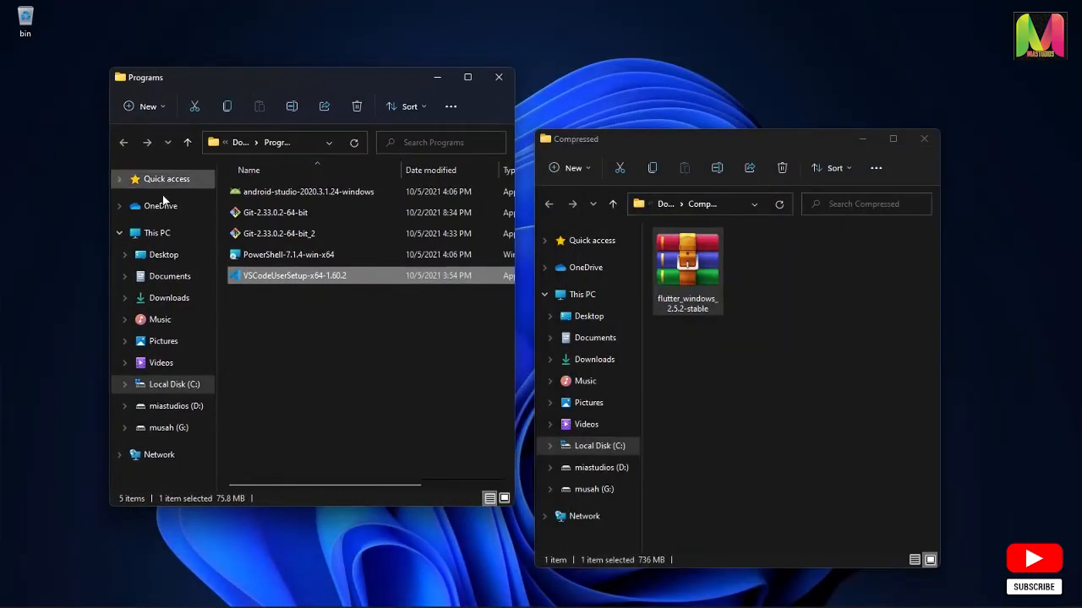
left_click(176, 385)
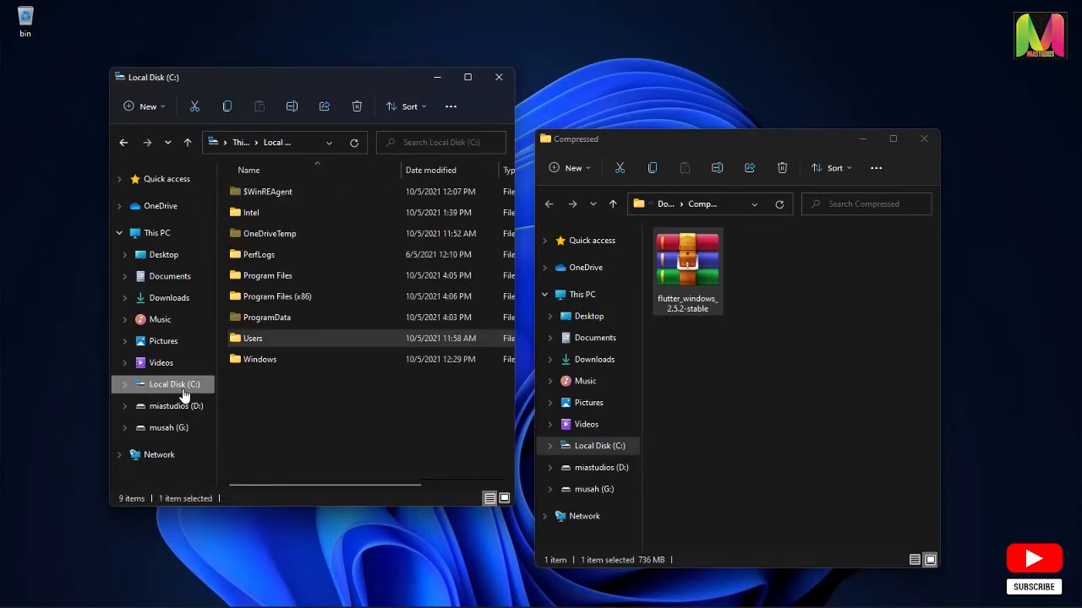
right_click(287, 387)
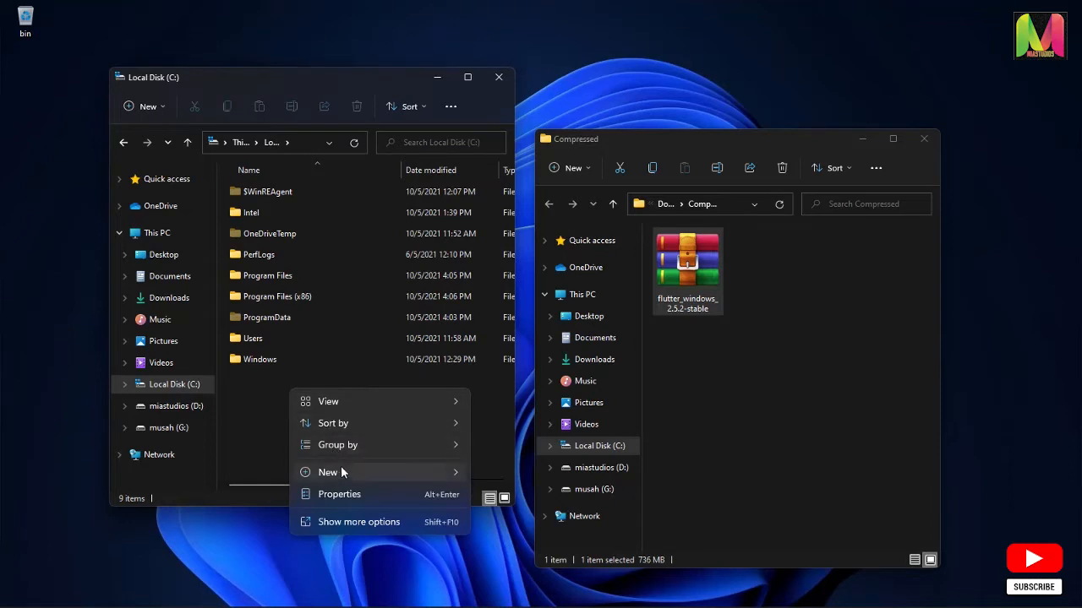
mouse_move(346, 472)
left_click(503, 473)
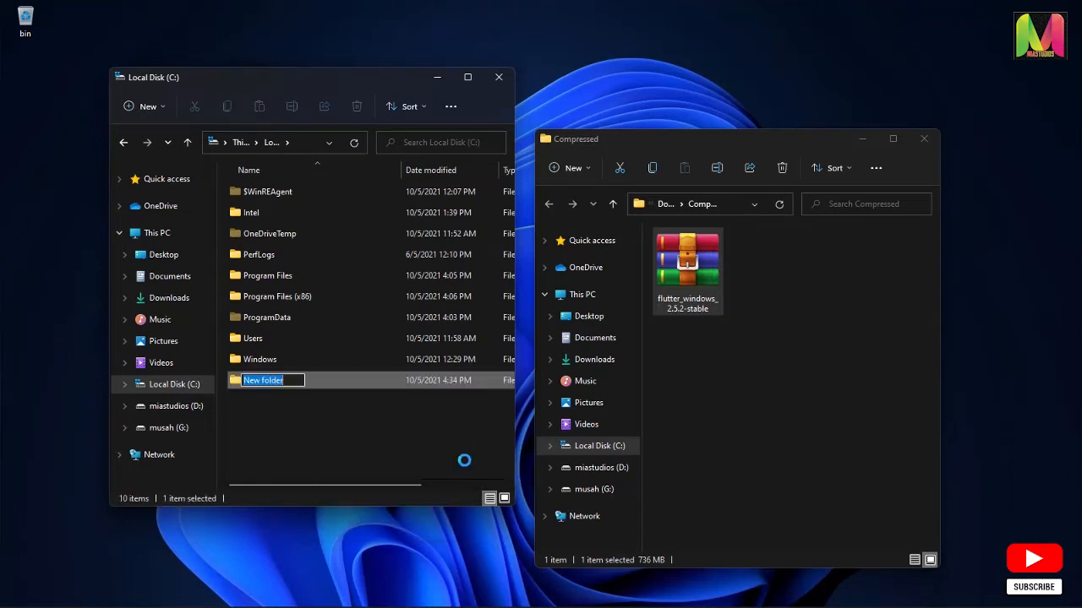
type("src")
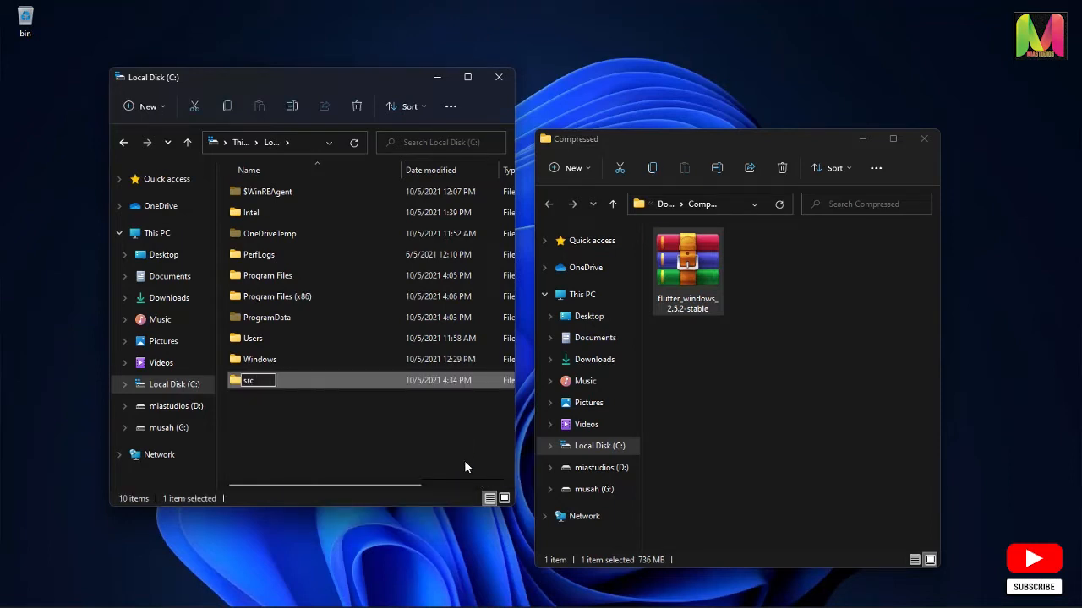
key("Return")
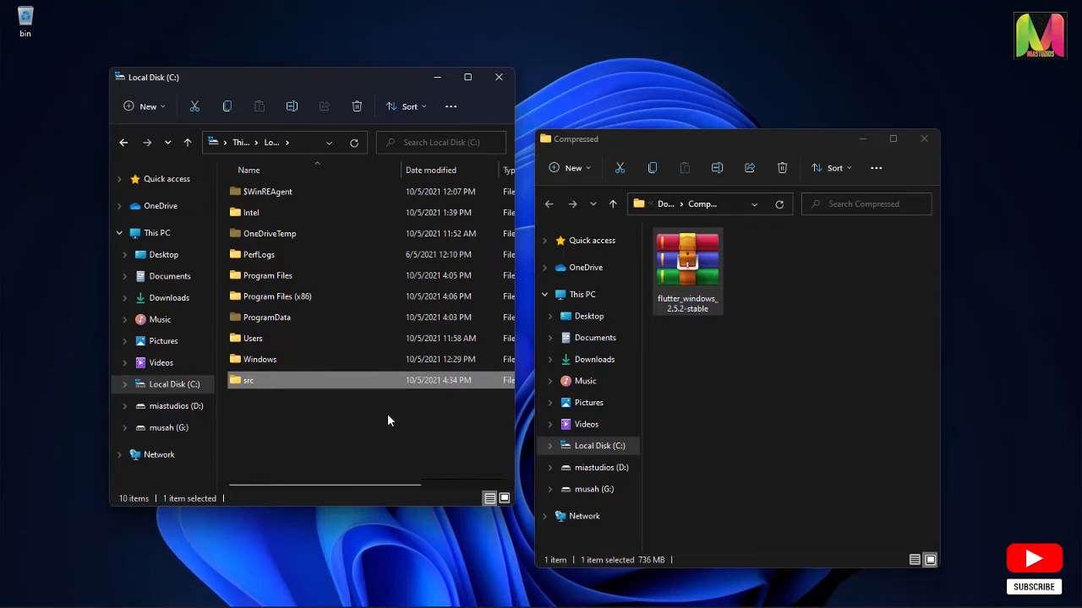
Extract the flutter_windows_2.5.2-stable archive directly into the empty C:\src folder
double_click(356, 382)
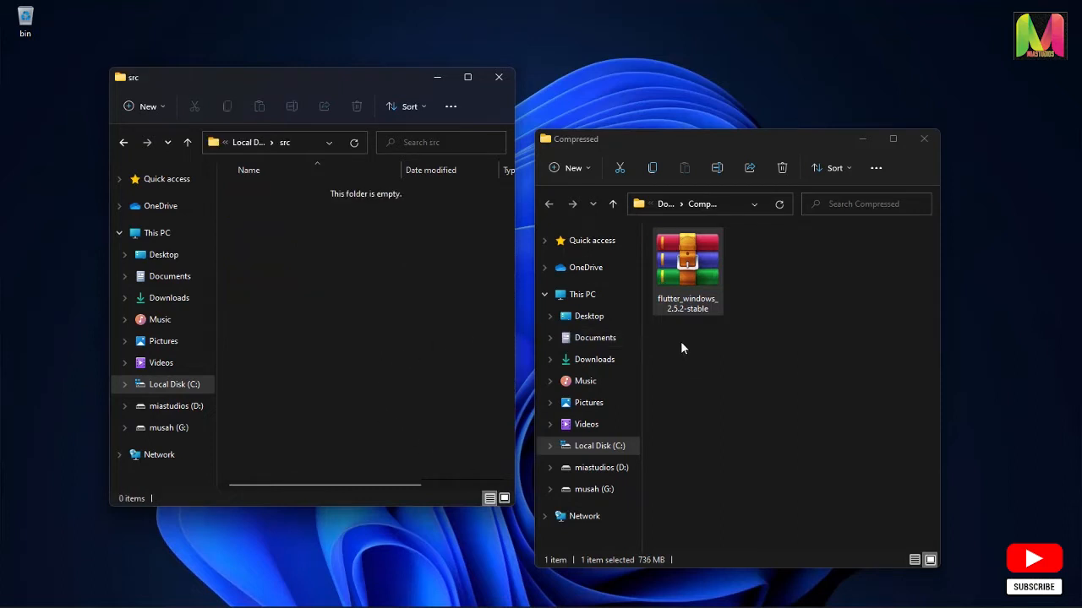
left_click_drag(689, 274, 317, 315)
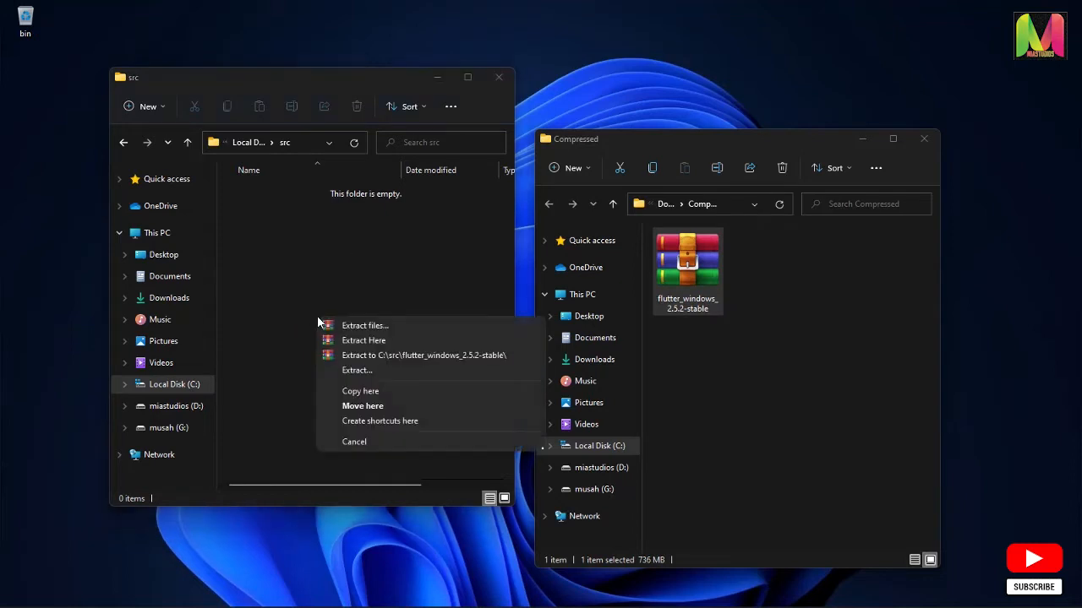
left_click(366, 342)
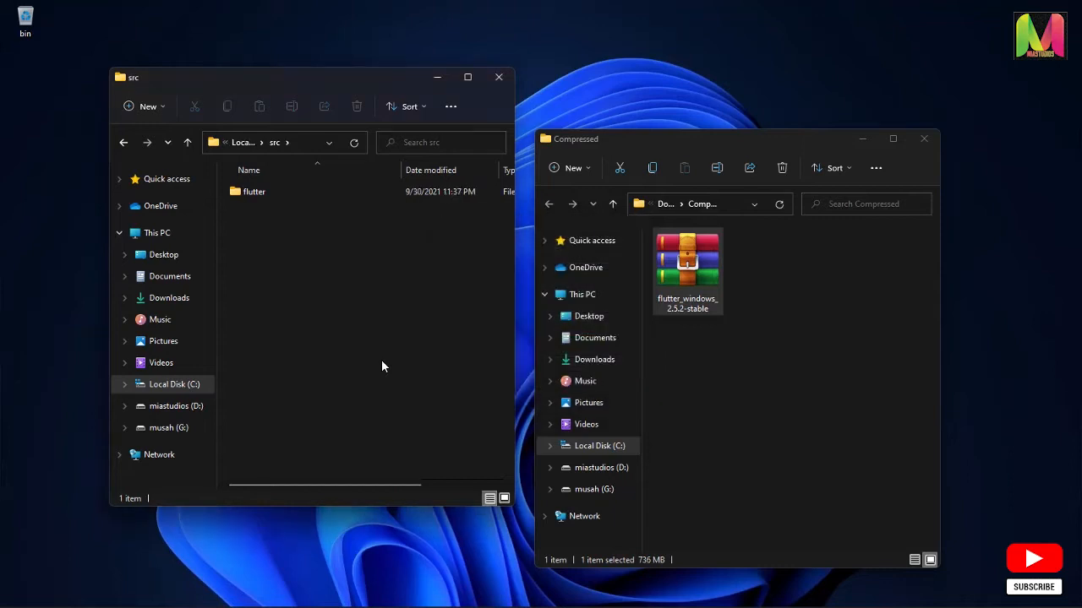
Open the bin folder inside the extracted flutter folder and copy its full path
double_click(277, 195)
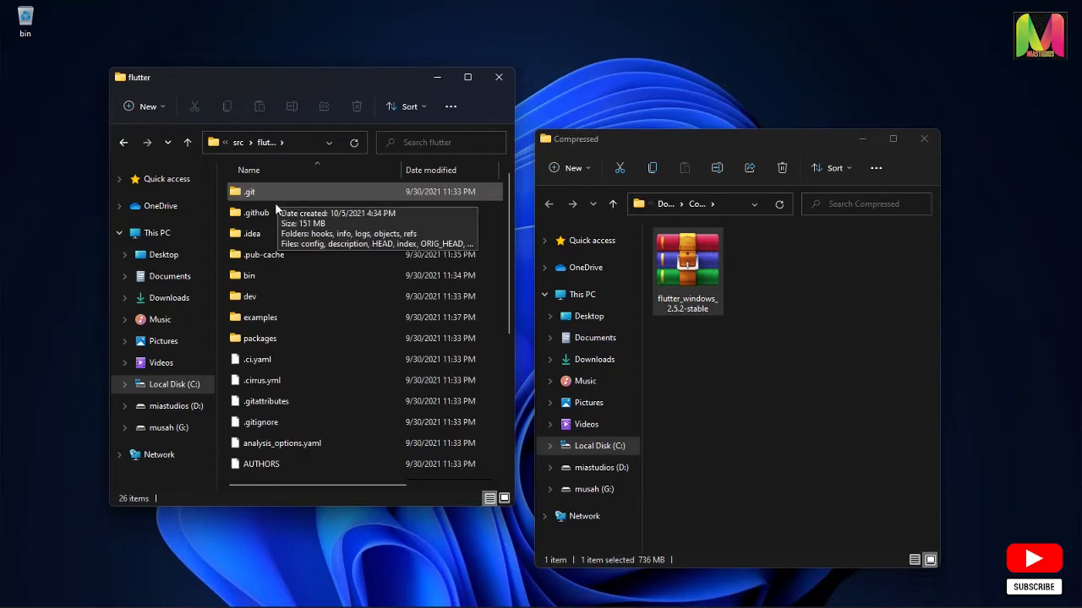
double_click(273, 277)
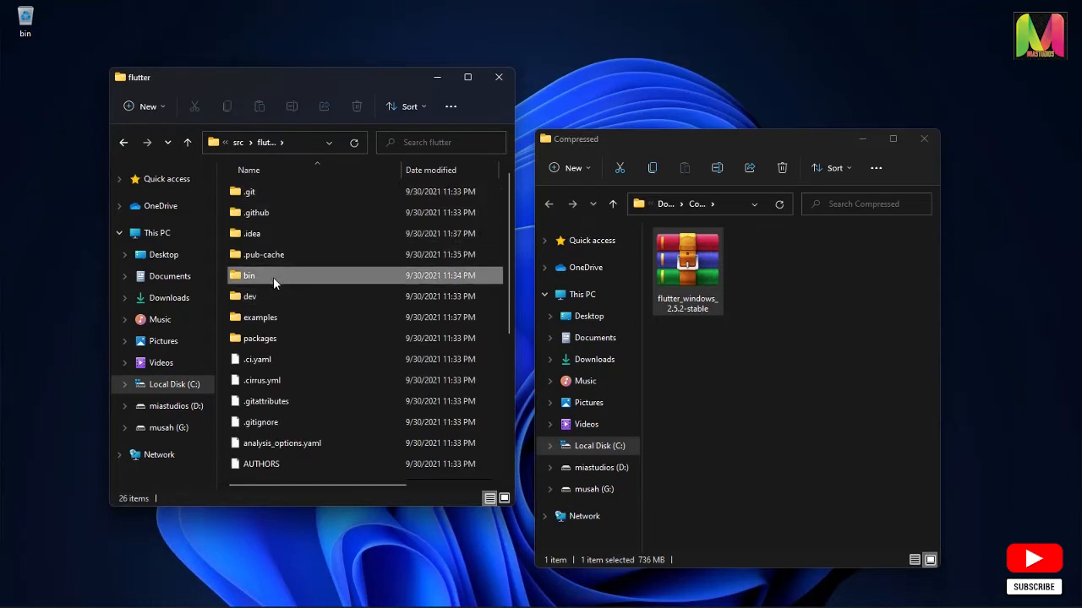
left_click(302, 146)
key("ctrl+c")
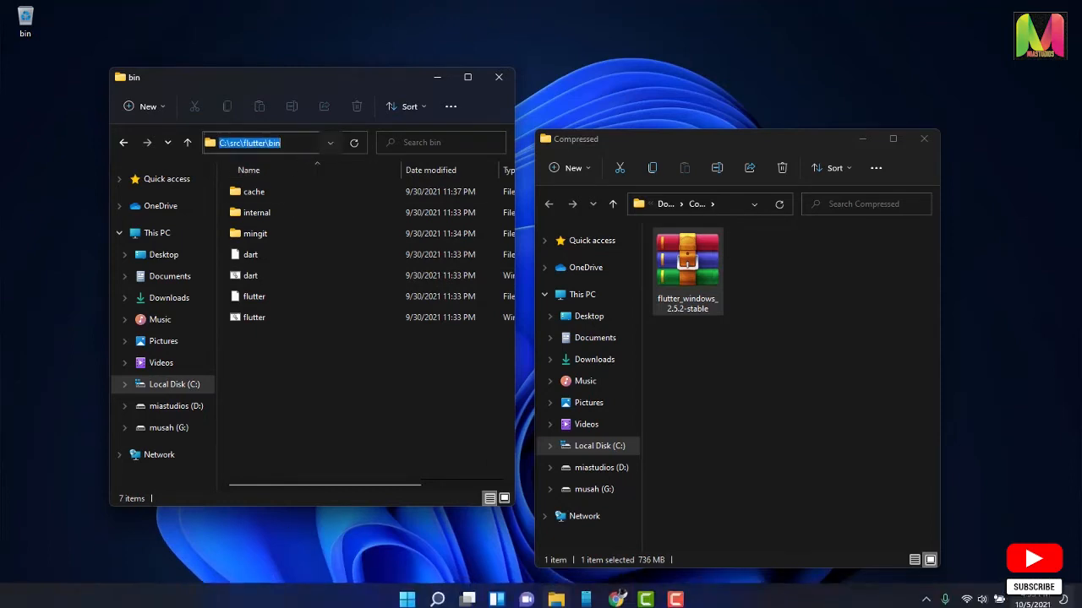
Open the system environment variables settings and add C:\src\flutter\bin as a new entry in the user Path variable
left_click(407, 592)
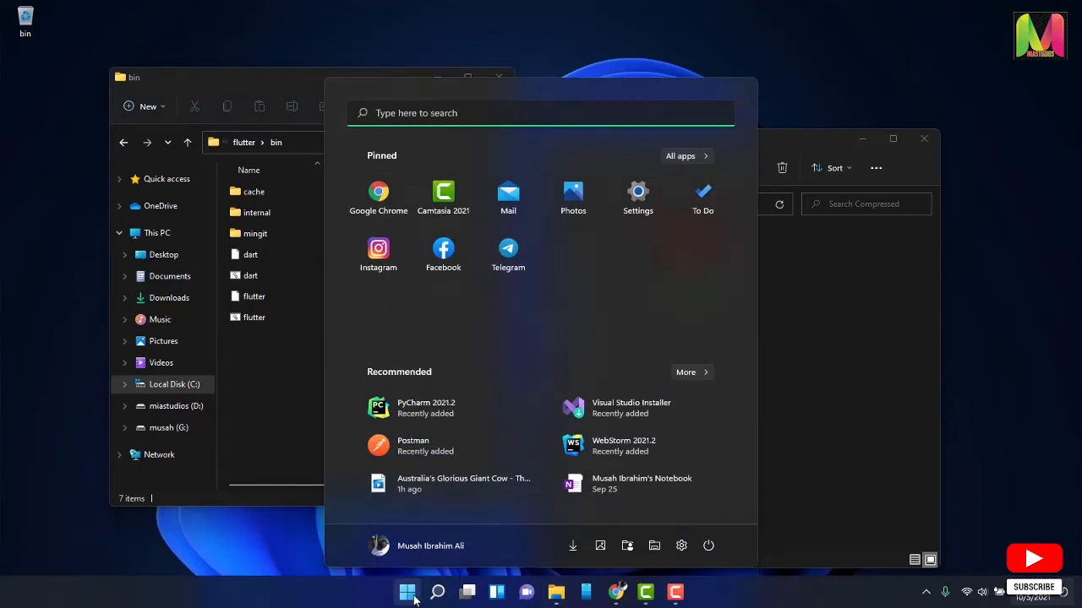
type("edit")
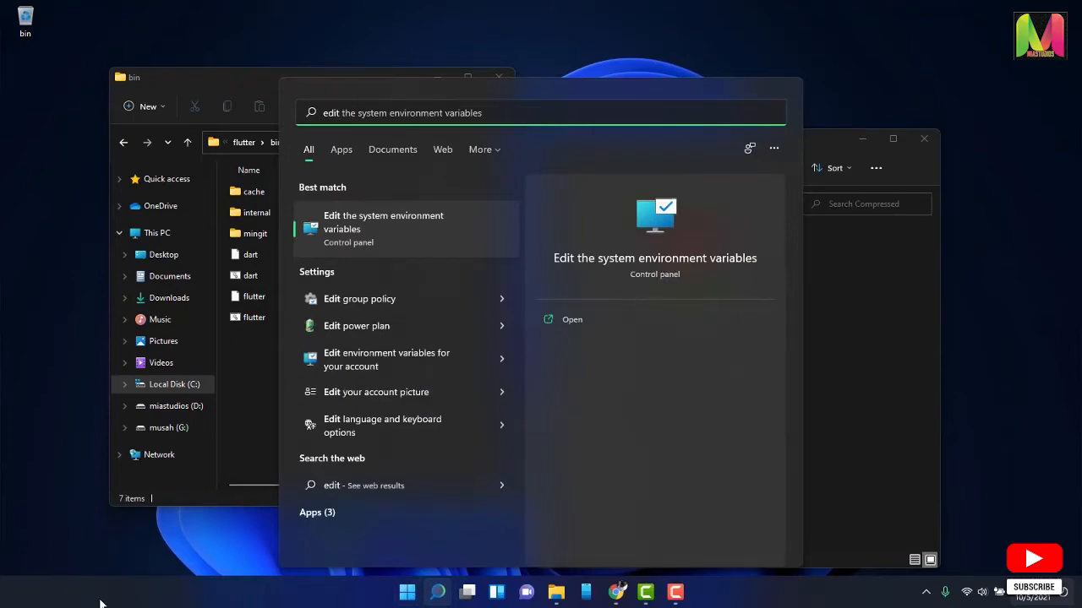
left_click(384, 223)
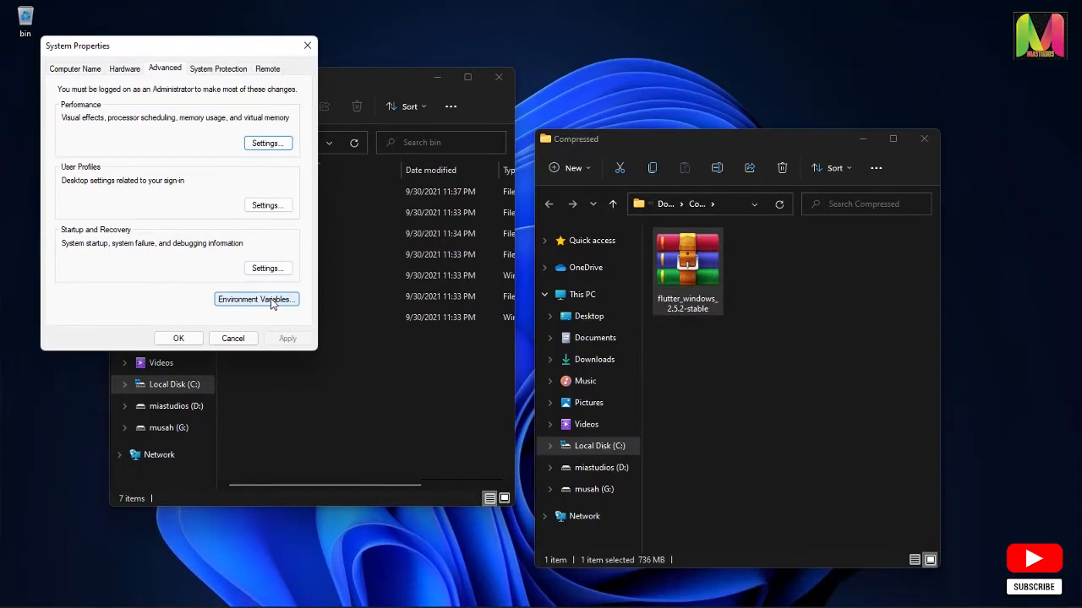
left_click(273, 301)
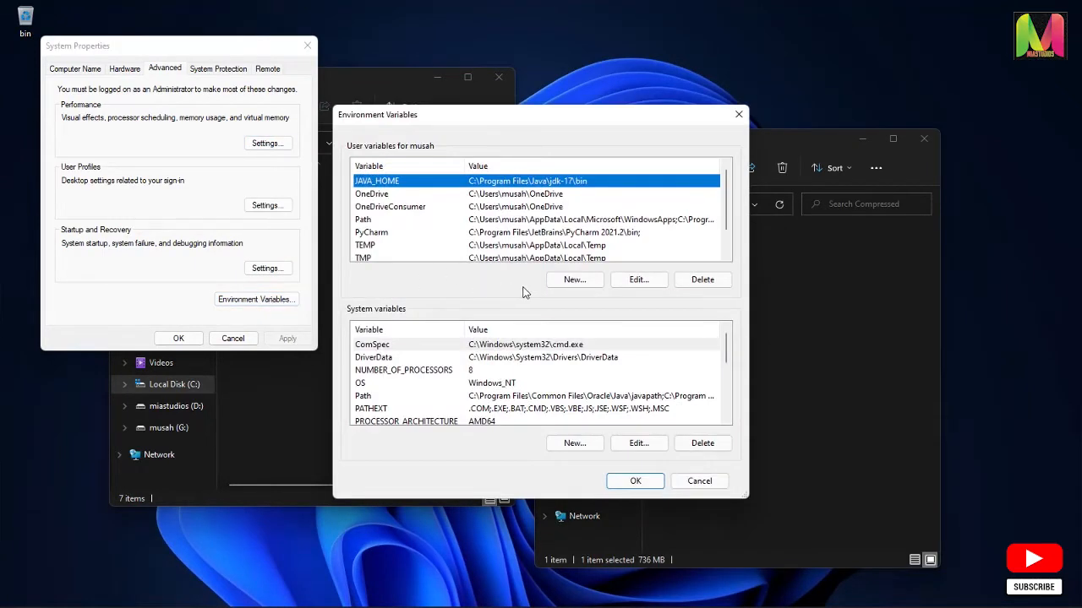
left_click(391, 221)
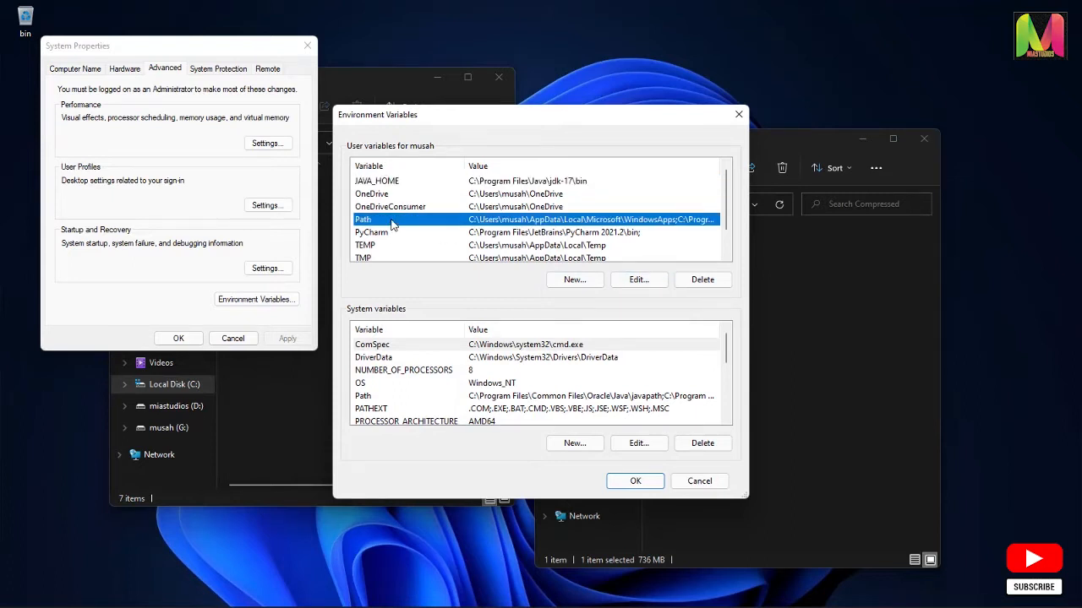
left_click(639, 280)
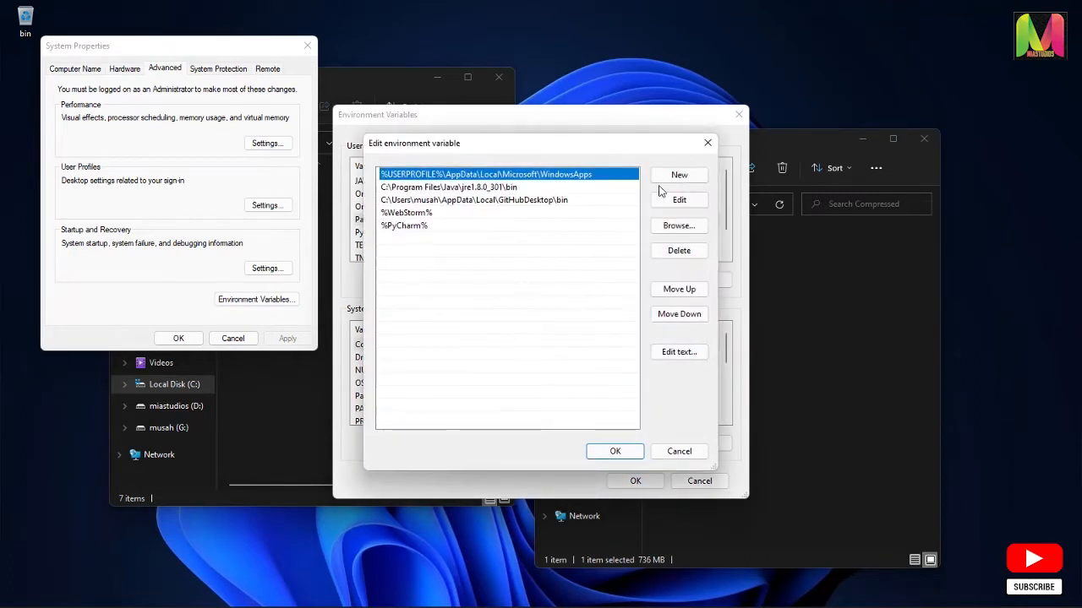
left_click(678, 175)
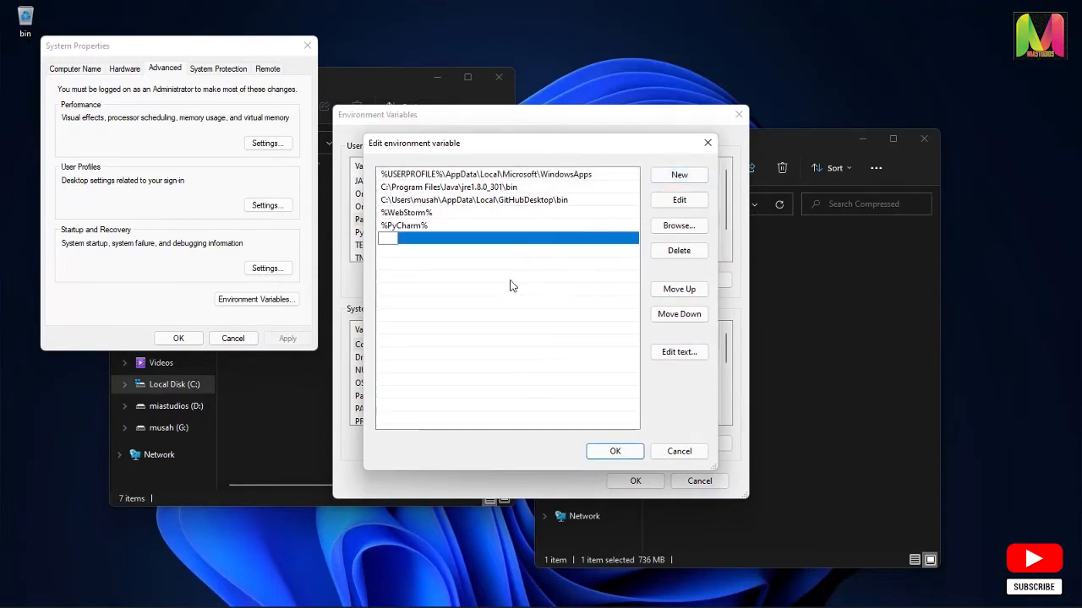
key("ctrl+v")
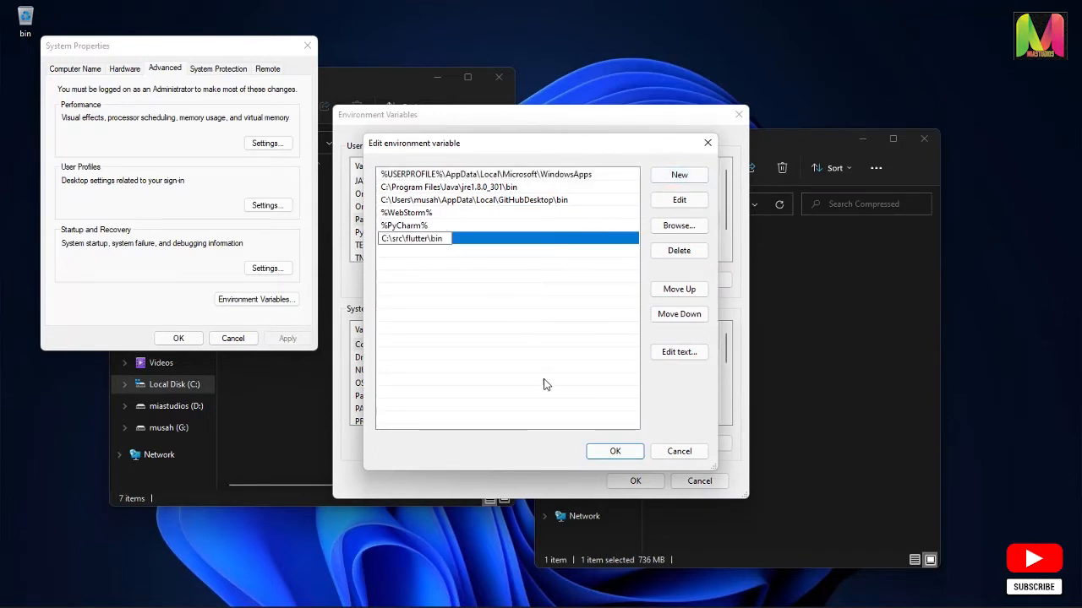
left_click(616, 452)
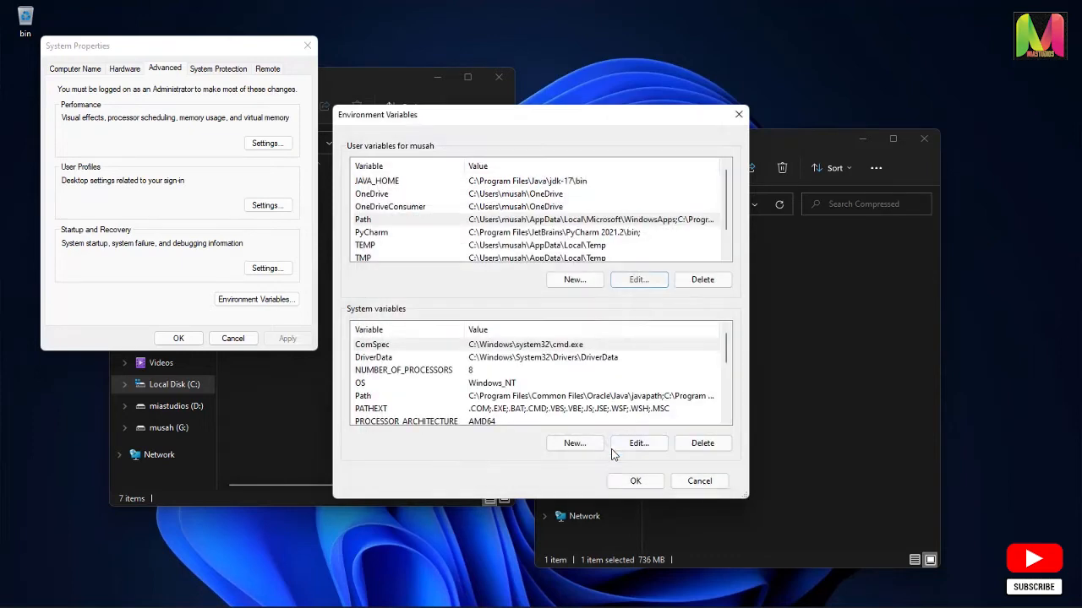
Add C:\src\flutter\bin as a new entry in the system Path variable and save the environment variables
left_click(423, 397)
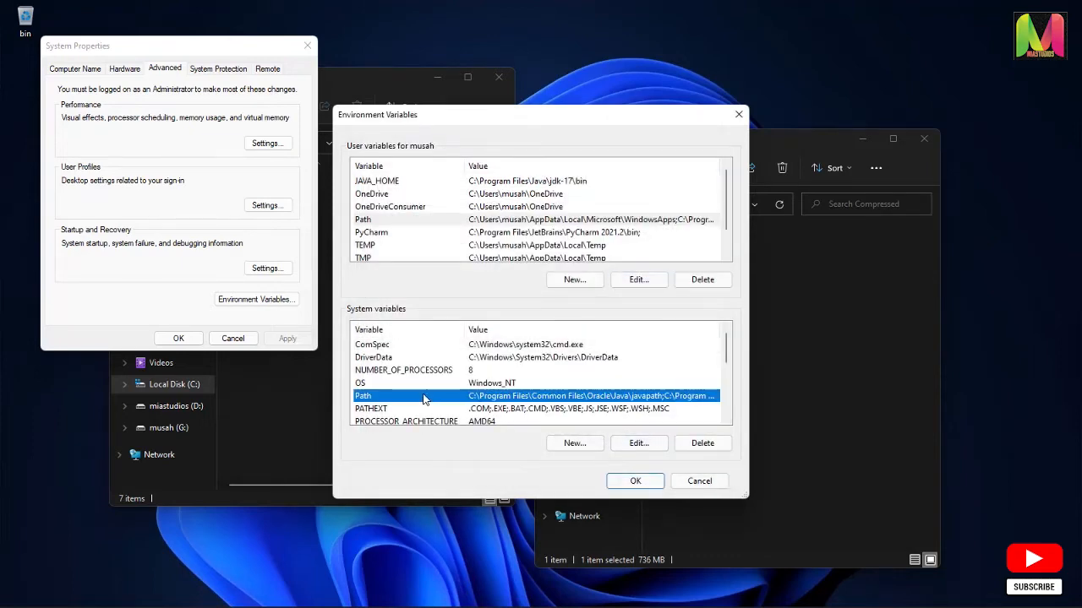
left_click(650, 445)
left_click(671, 177)
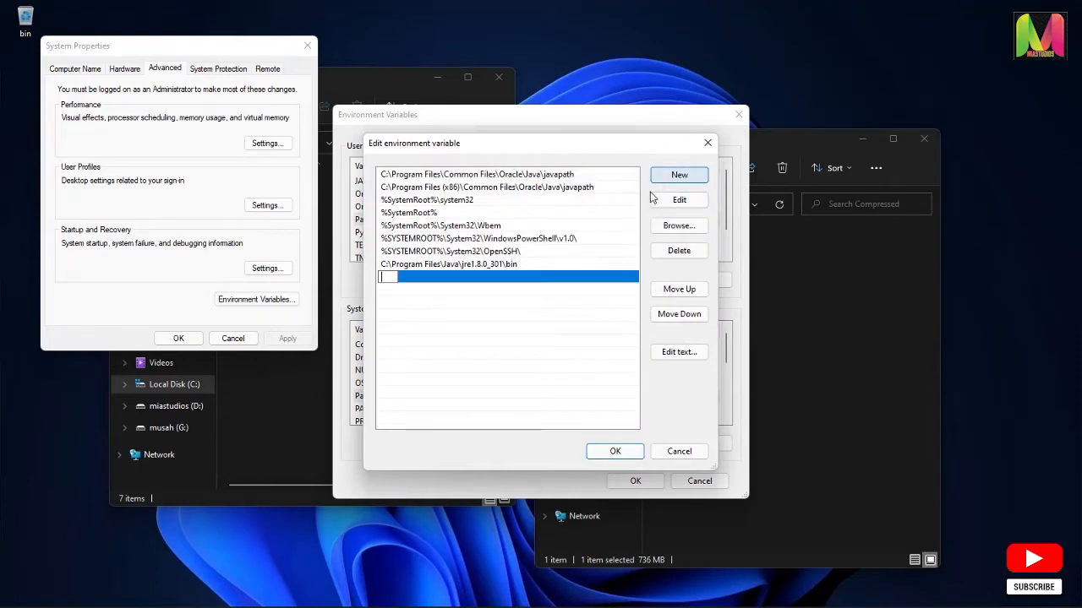
key("ctrl+v")
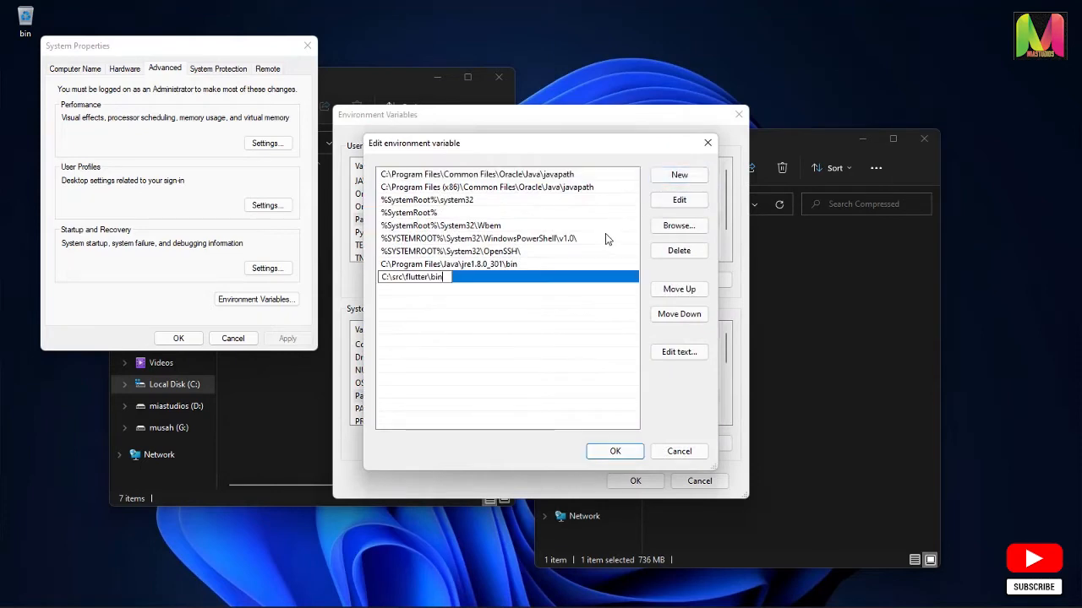
left_click(630, 452)
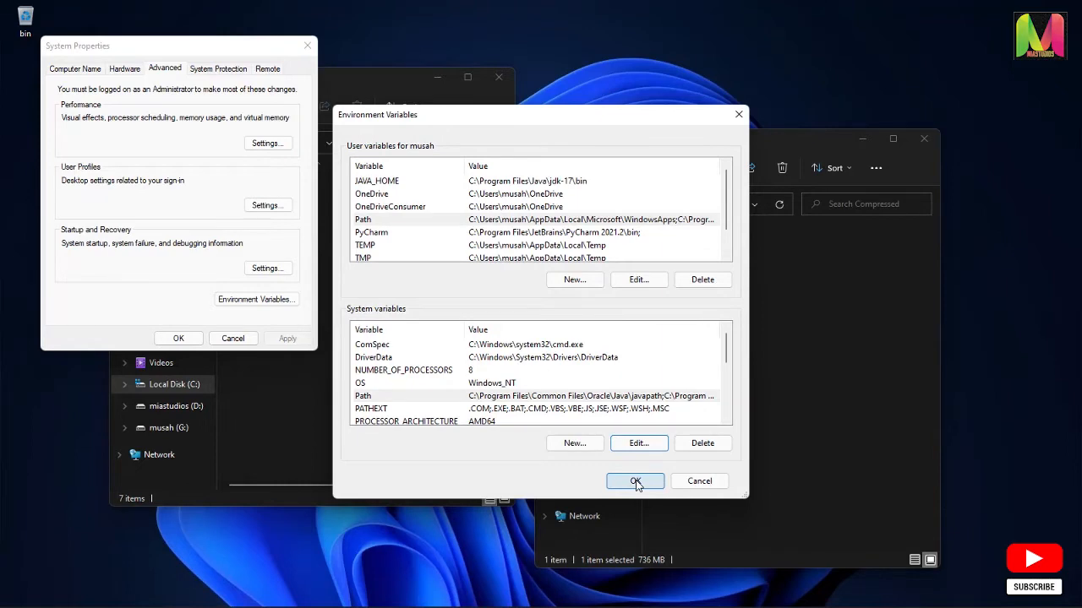
left_click(635, 482)
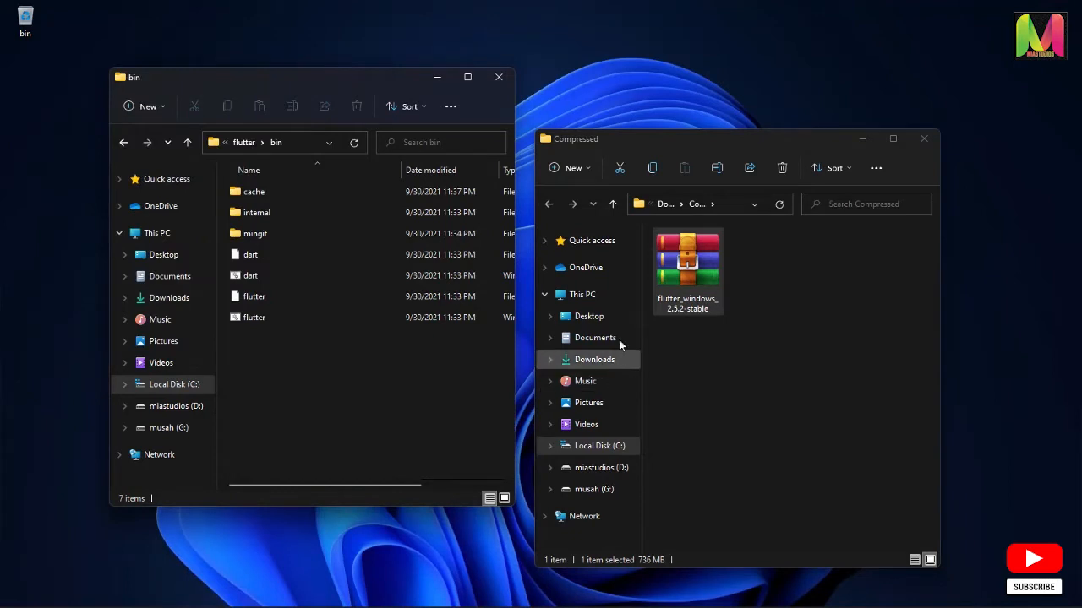
Return the two folder windows to Downloads and Local Disk (C:), and turn off the display of hidden folders
left_click(612, 207)
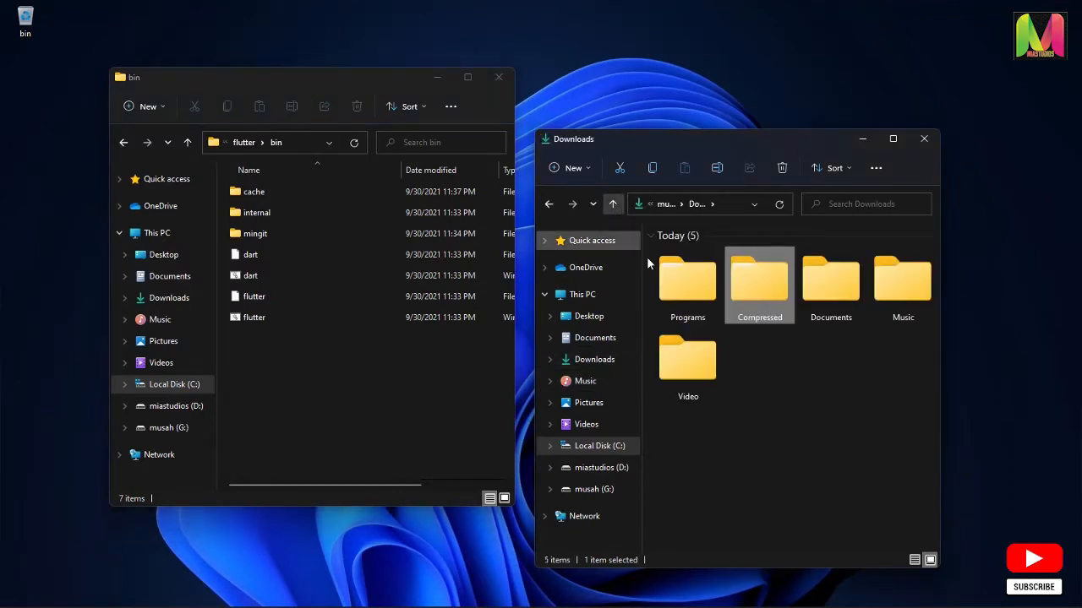
left_click(123, 144)
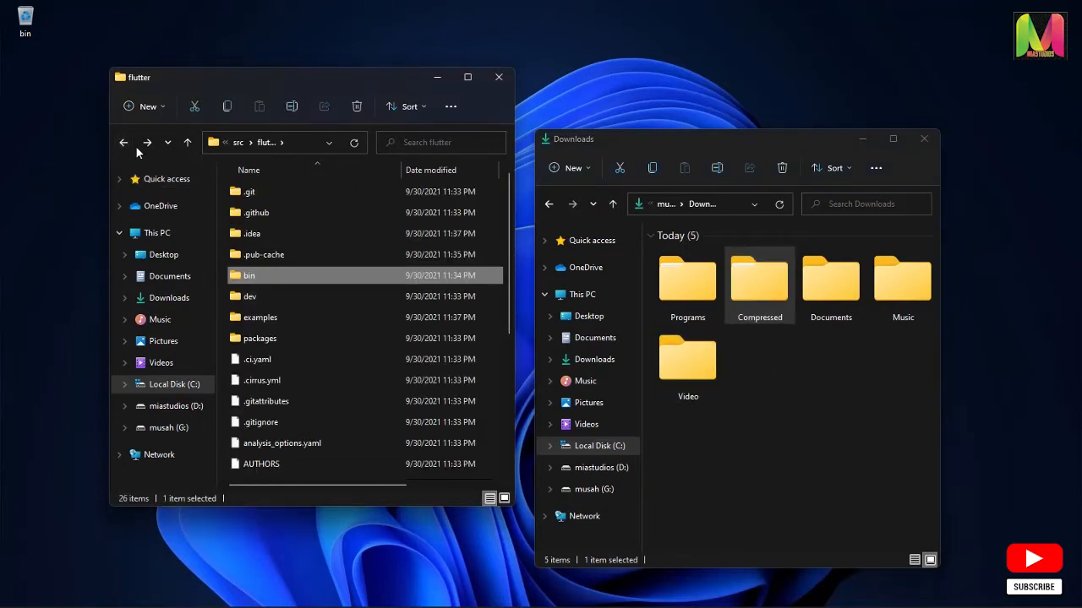
left_click(124, 143)
left_click(124, 143)
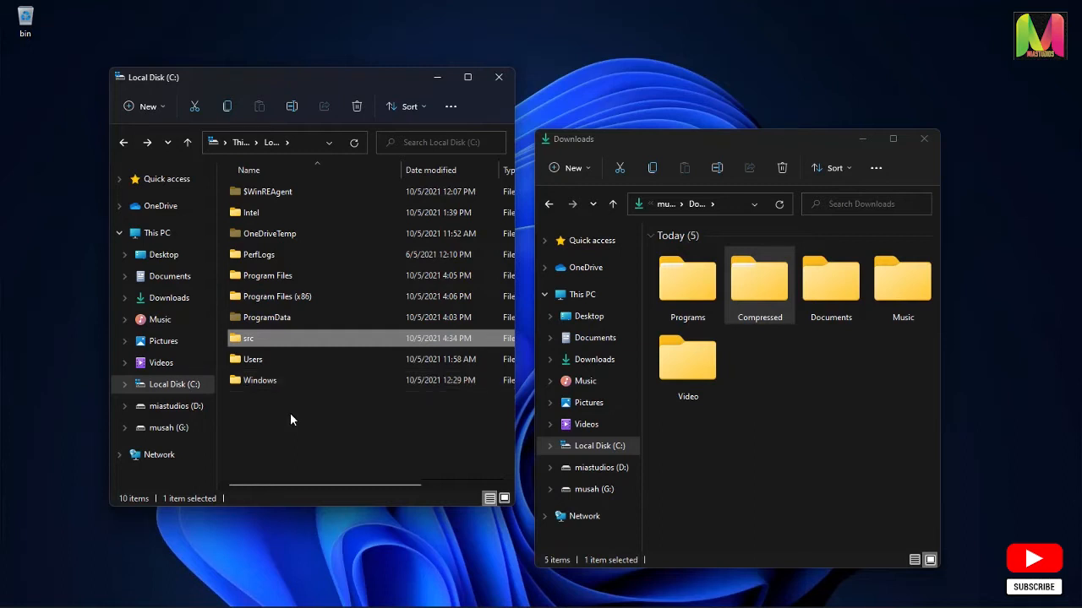
left_click(457, 108)
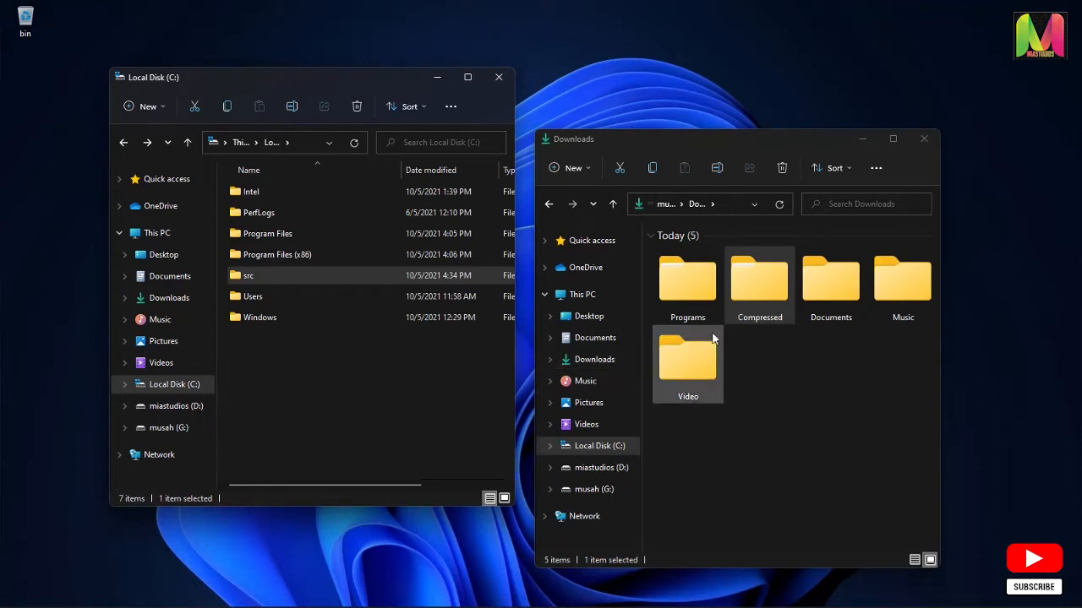
Start the Git-2.33.0.2-64-bit_2 installer from the Programs download folder, accept the license and keep the default installation location
left_click(691, 294)
double_click(691, 291)
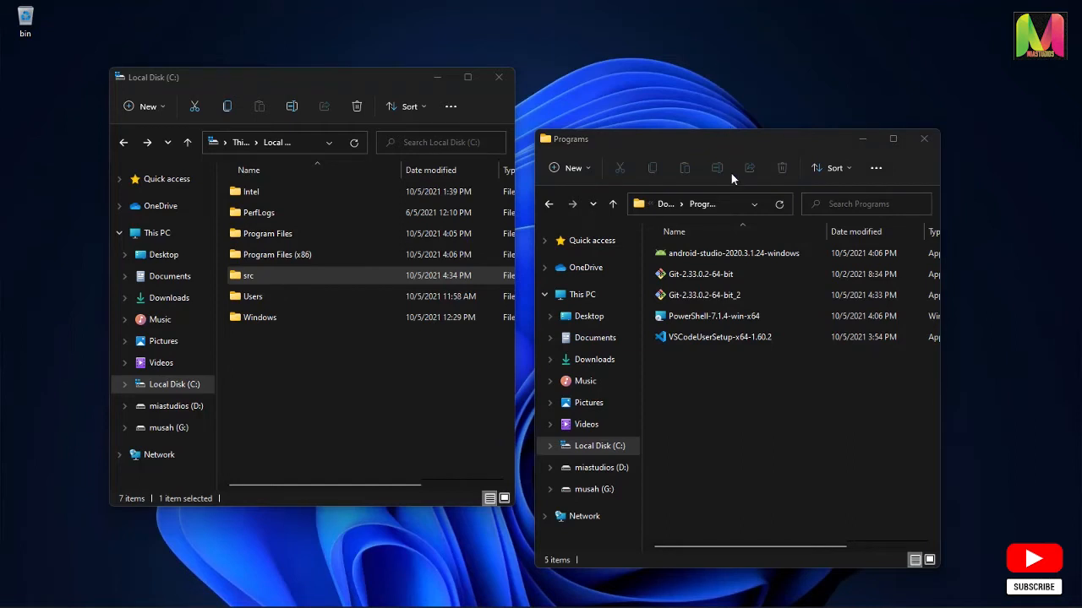
left_click(731, 297)
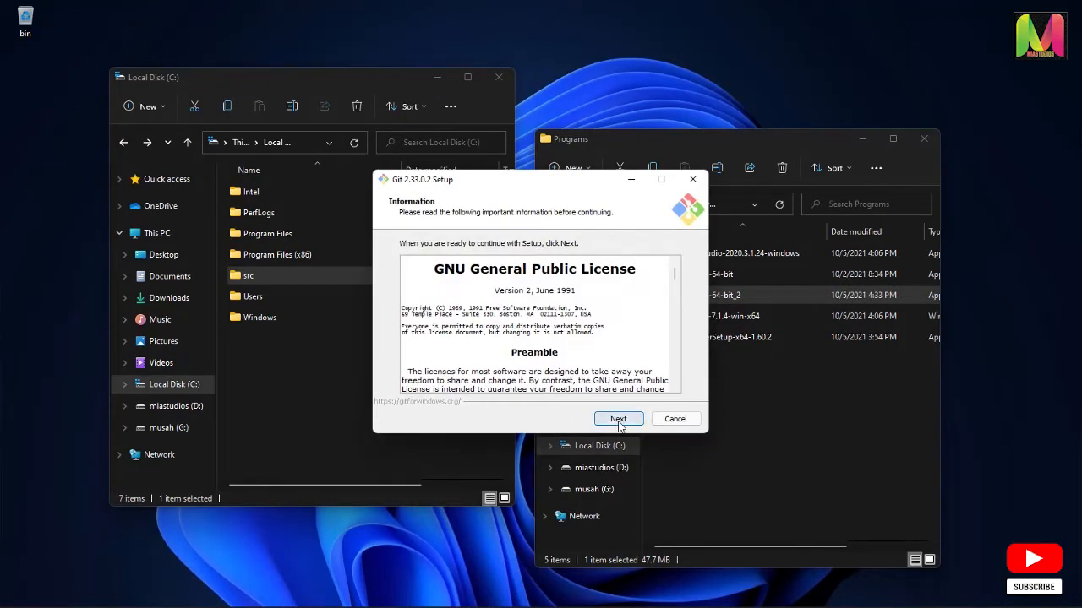
left_click(619, 419)
left_click(619, 419)
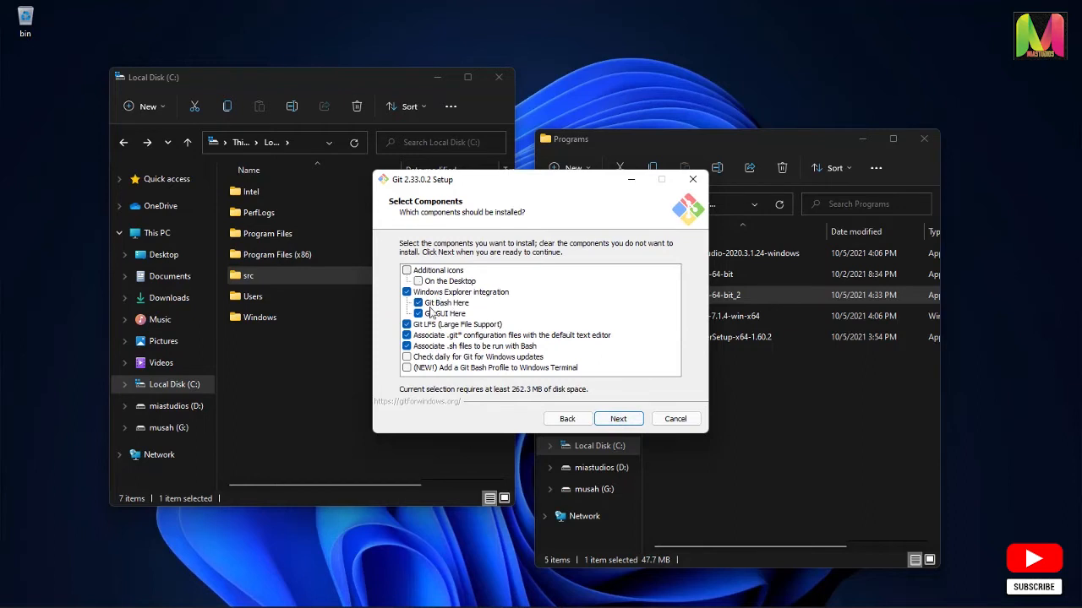
Add the daily Git for Windows update check and the Git Bash profile for Windows Terminal to the Git components
left_click(406, 357)
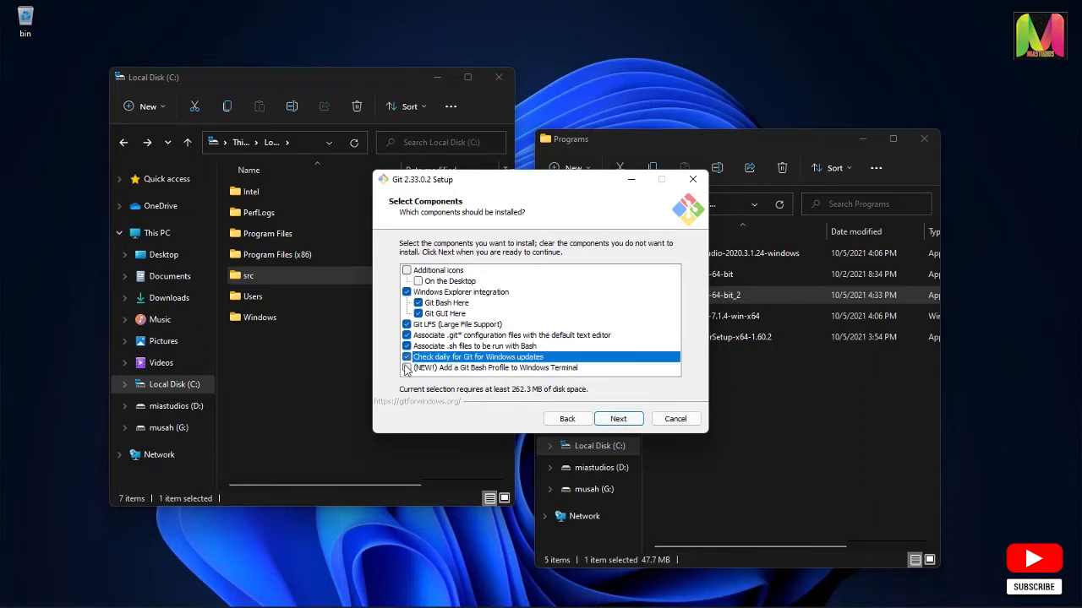
left_click(406, 369)
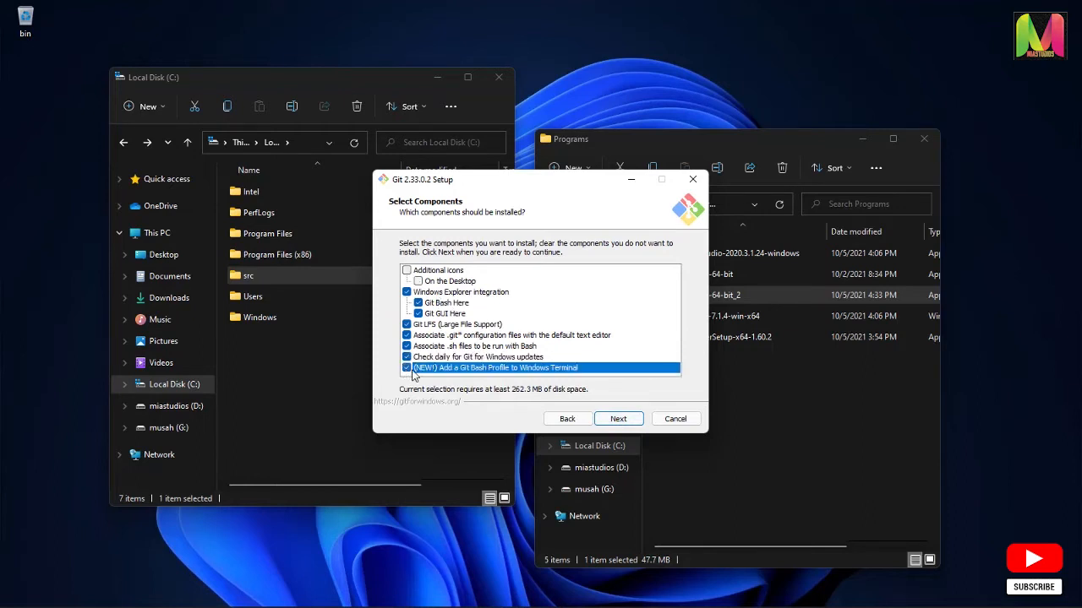
left_click(620, 423)
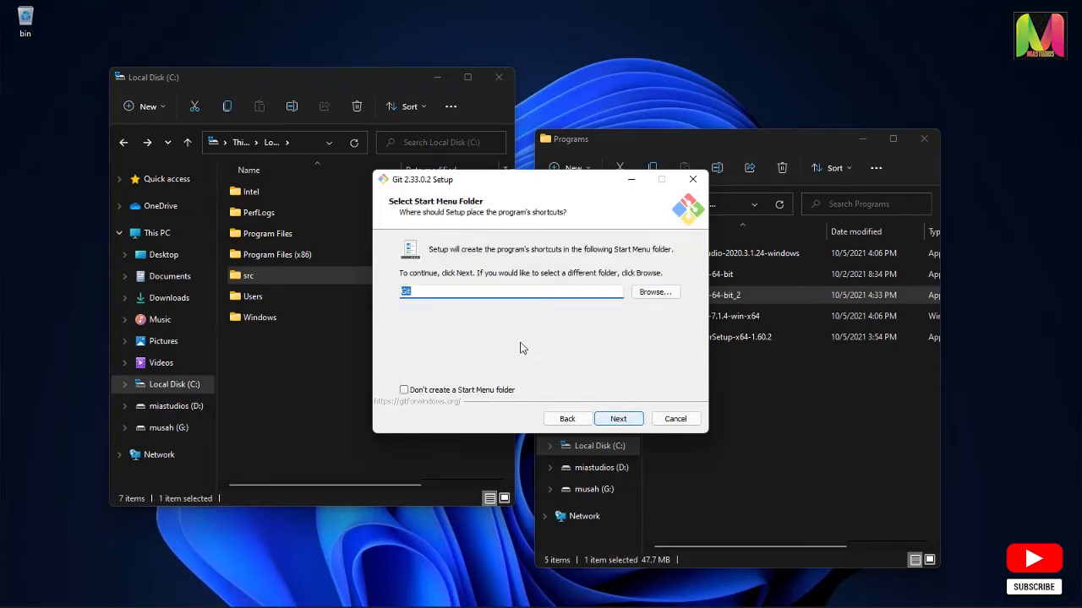
Accept the Git Start Menu folder, Vim editor, Git-decided branch name and the recommended command-line and 3rd-party PATH option
left_click(619, 420)
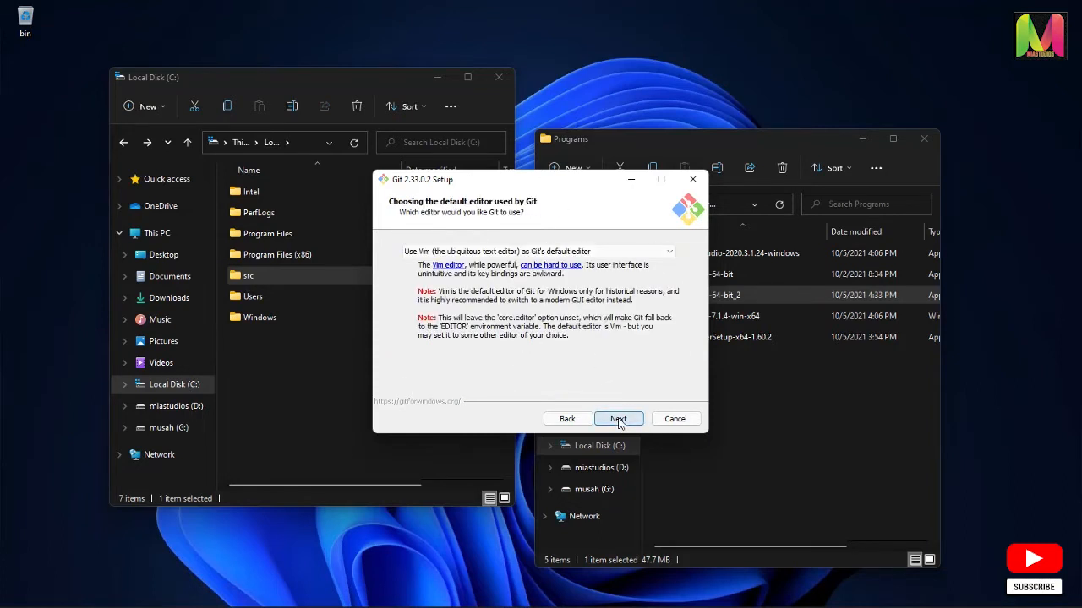
left_click(619, 419)
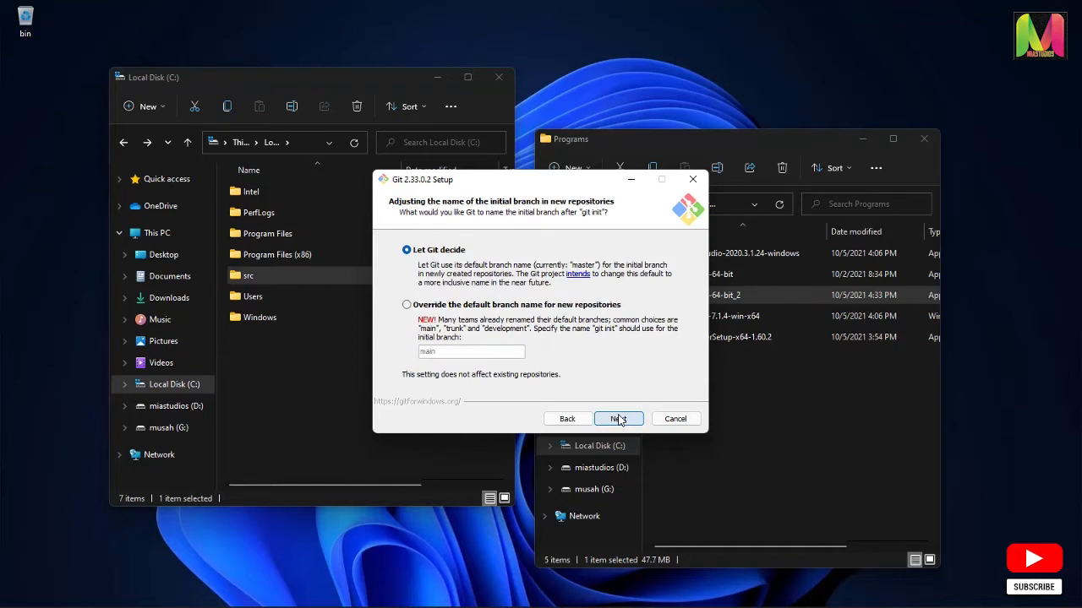
left_click(620, 420)
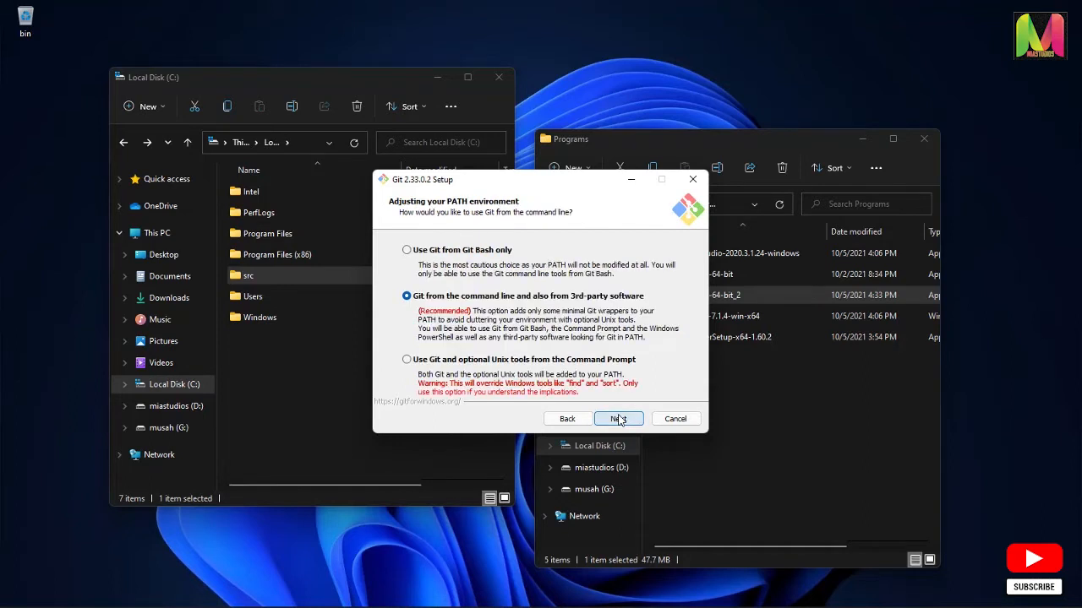
left_click(620, 420)
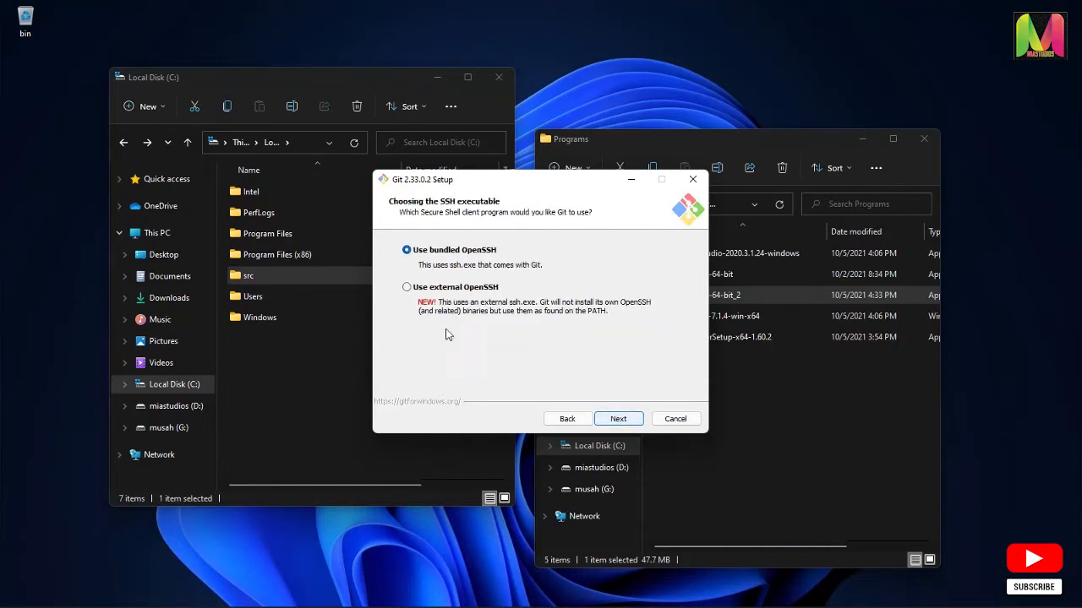
Accept the remaining Git defaults, including bundled OpenSSH, OpenSSL, Windows-style checkout line endings, fast-forward or merge pulls, and file system caching
left_click(615, 422)
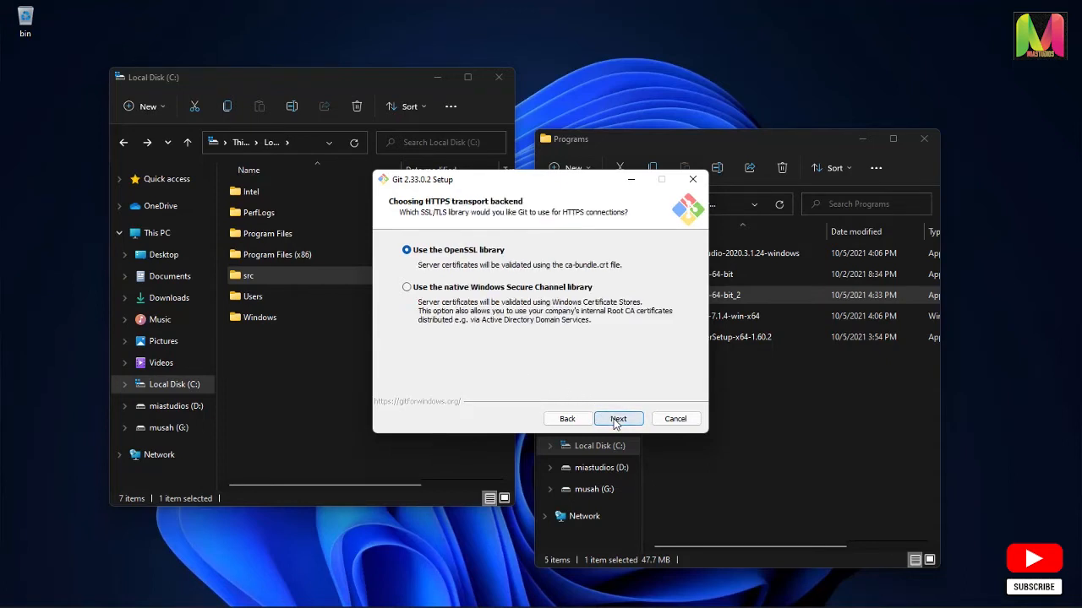
left_click(615, 424)
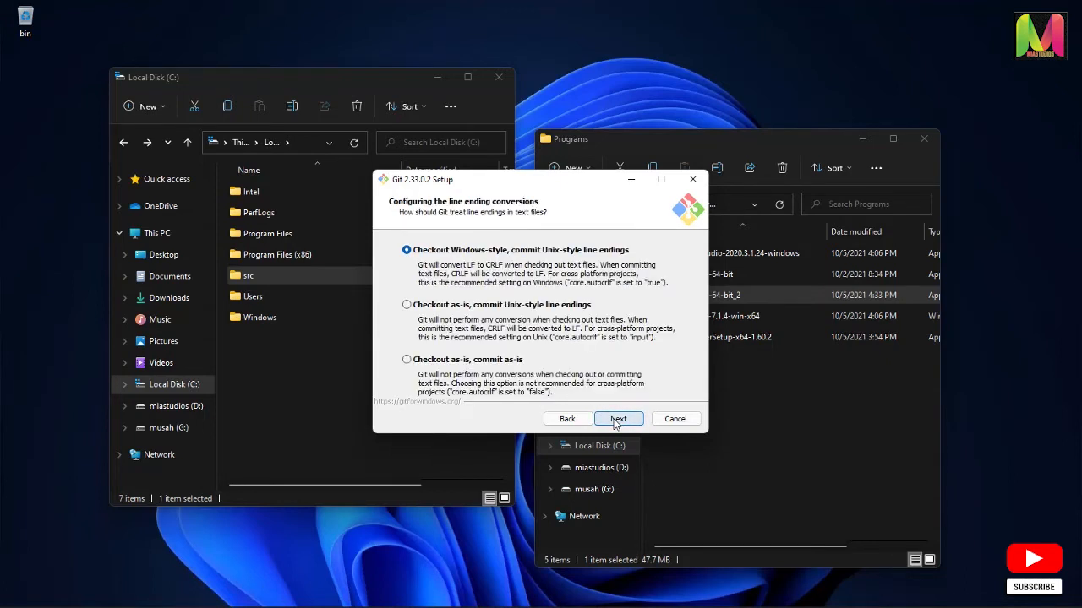
left_click(615, 424)
left_click(615, 424)
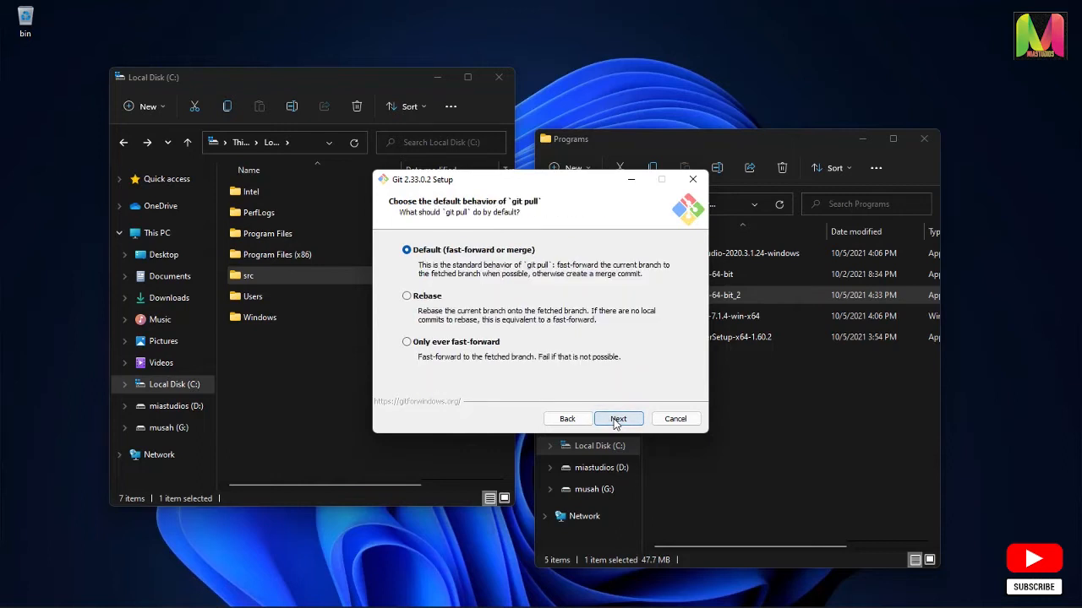
left_click(615, 423)
left_click(615, 423)
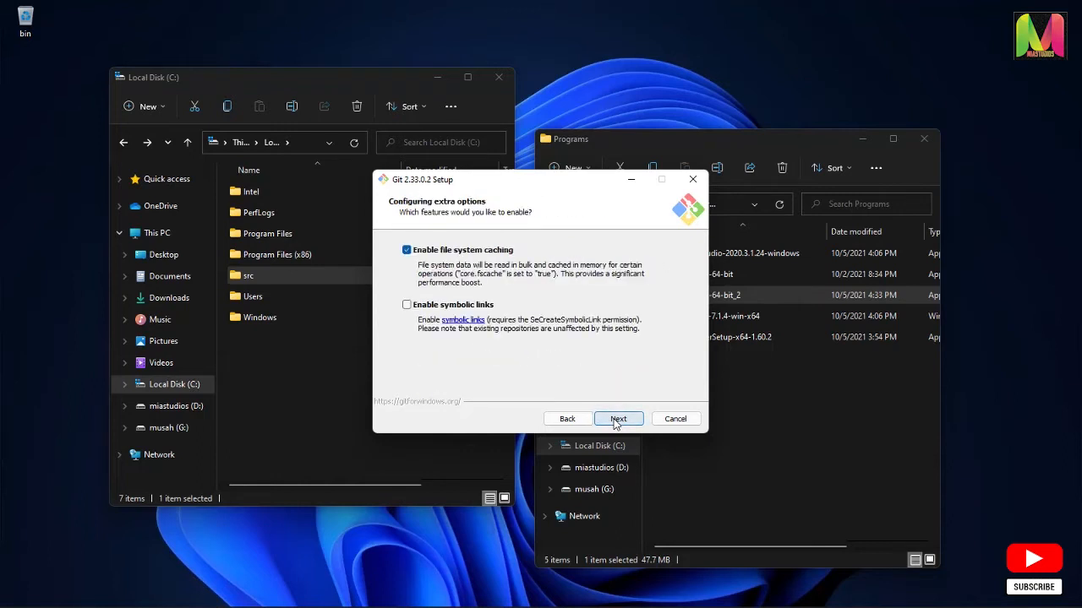
left_click(615, 420)
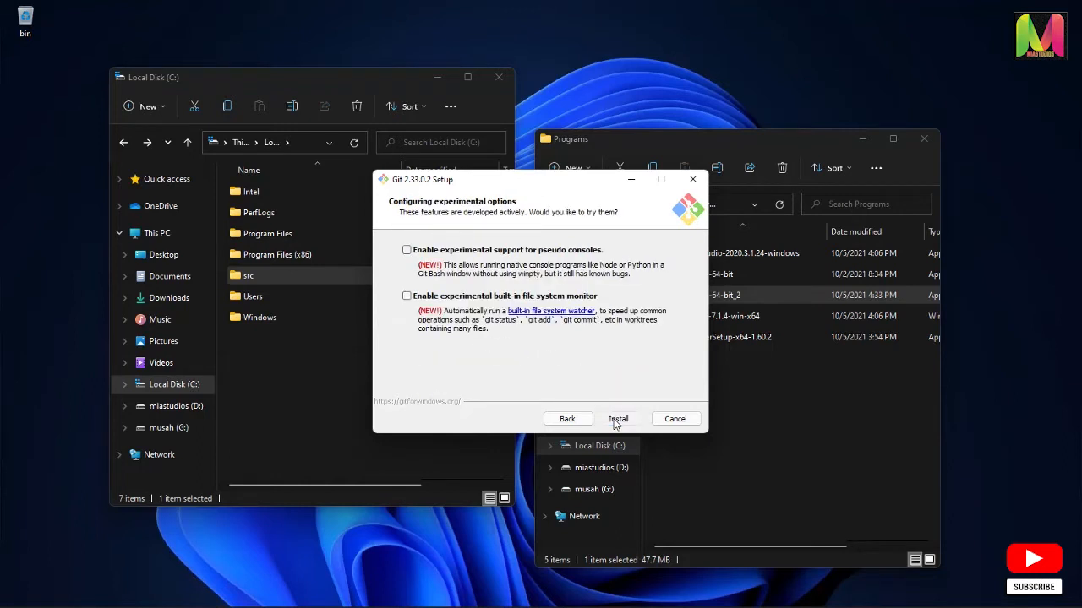
Enable experimental pseudo console support and the built-in file system monitor, and start the Git installation
left_click(406, 250)
left_click(406, 296)
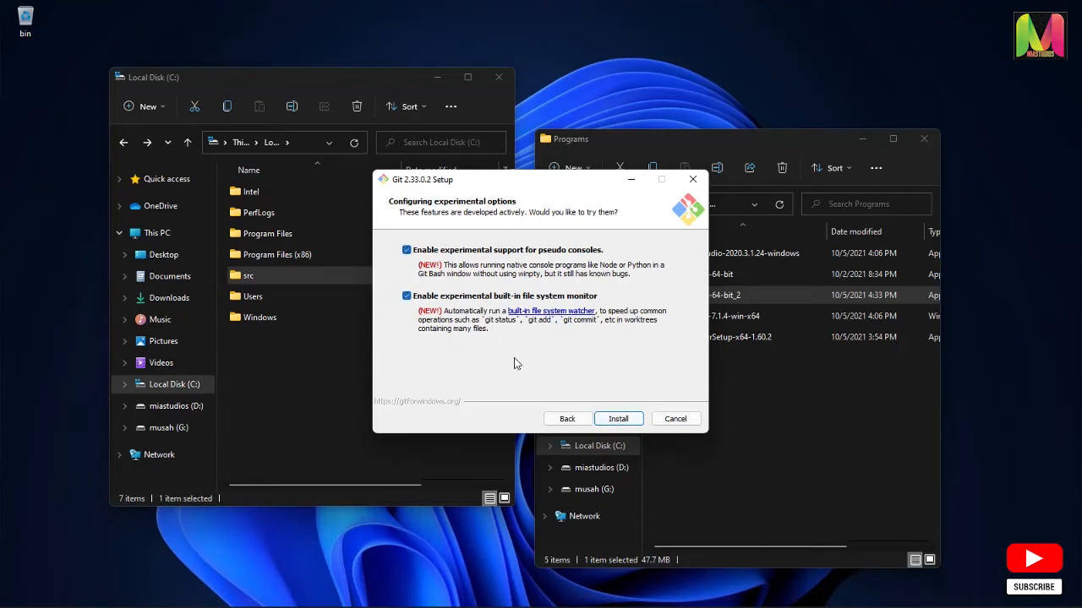
left_click(611, 418)
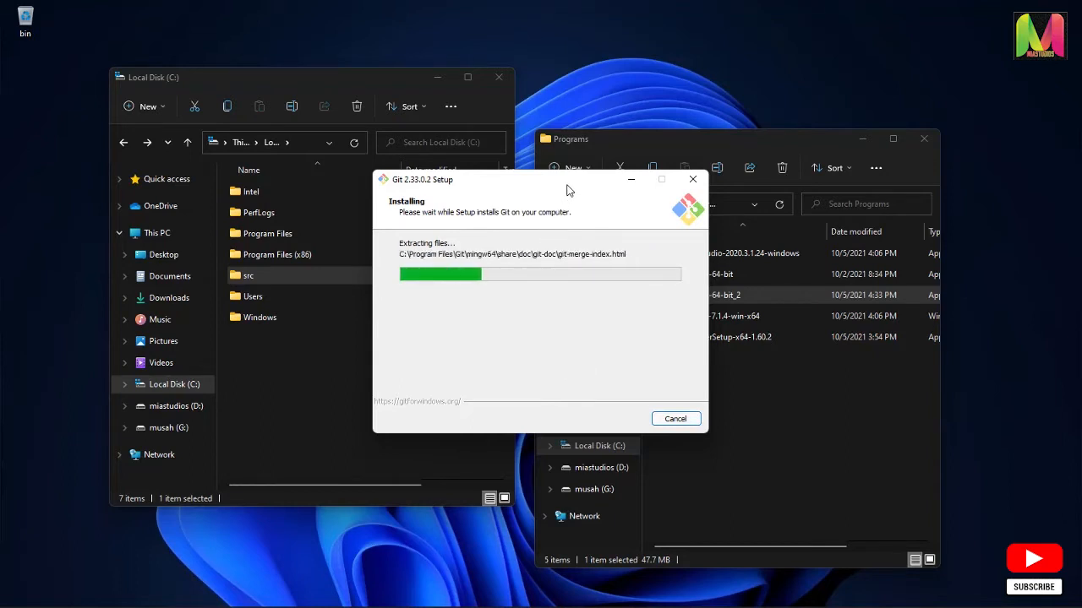
Close the Local Disk (C:) window during the installation and finish the Git setup without viewing the release notes
left_click_drag(559, 184, 445, 153)
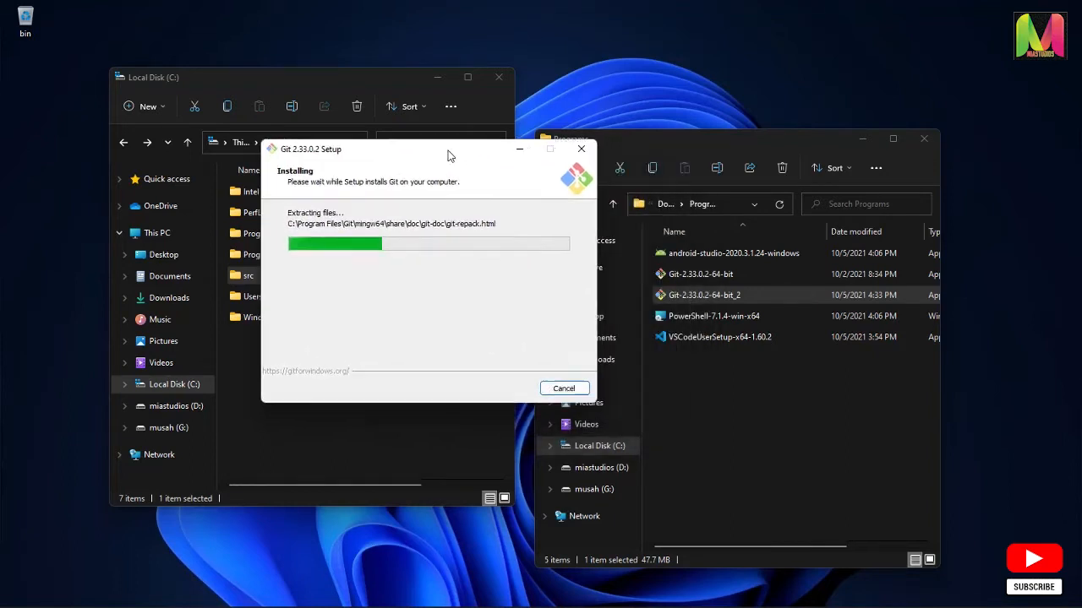
left_click(498, 77)
left_click_drag(460, 154, 342, 110)
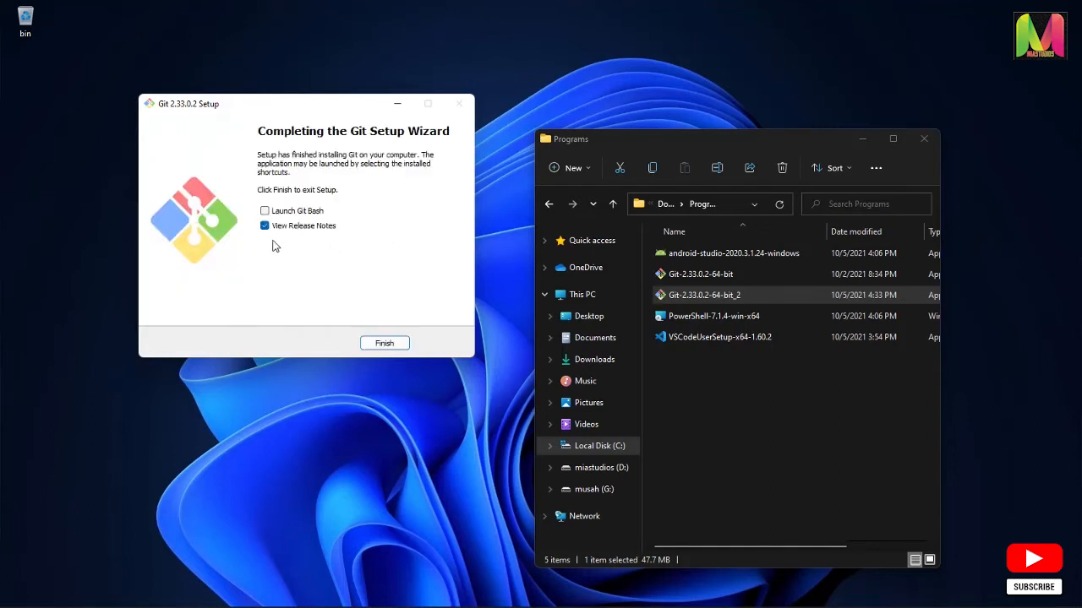
left_click(264, 226)
left_click(385, 344)
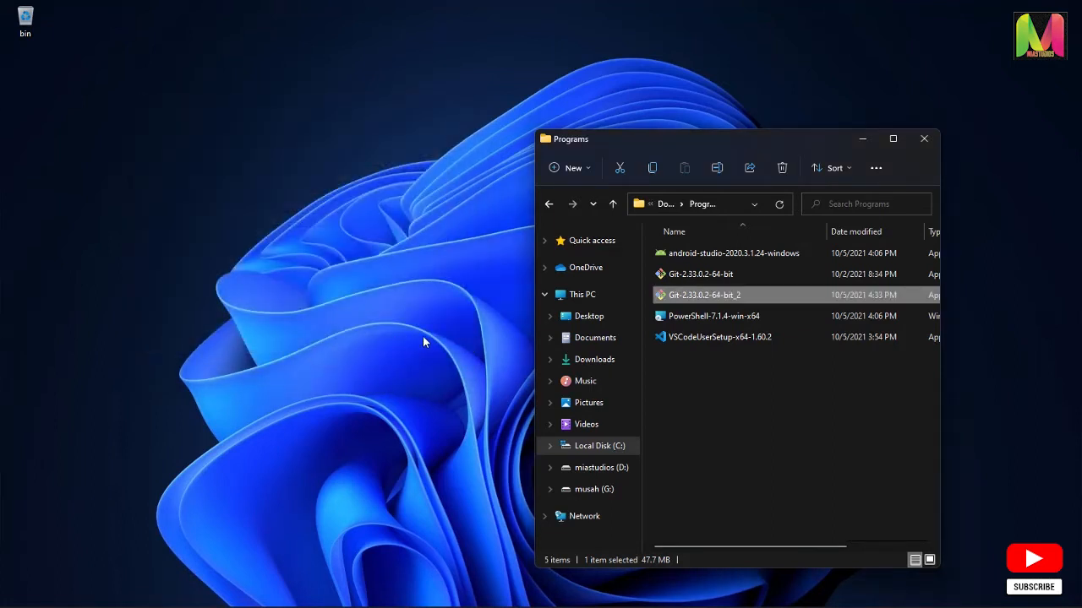
Start the PowerShell-7.1.4-win-x64 installer and keep C:\Program Files\PowerShell\ as its destination folder
left_click(708, 319)
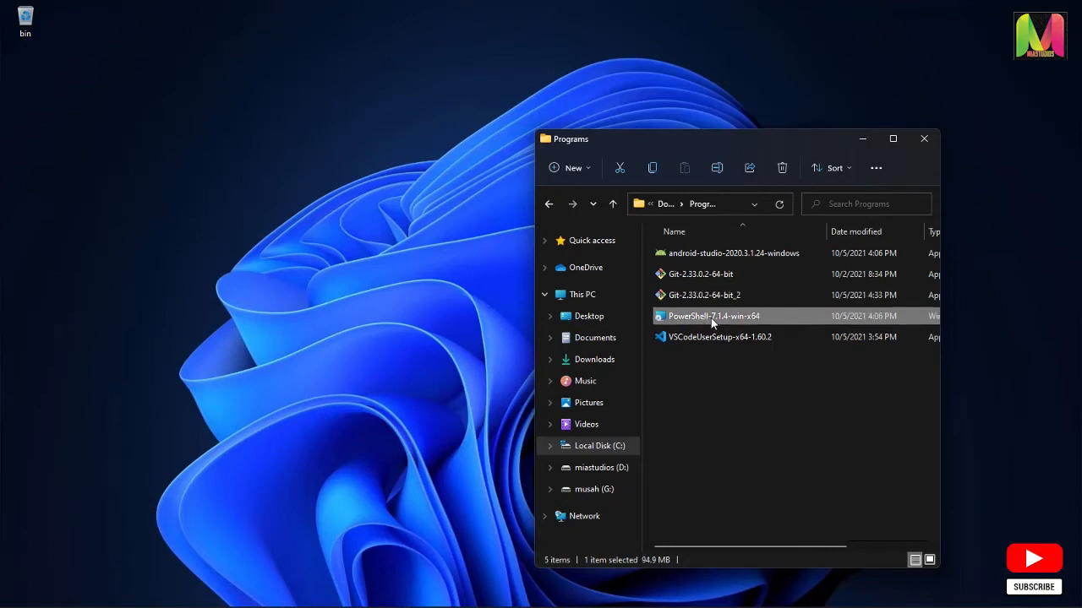
double_click(720, 316)
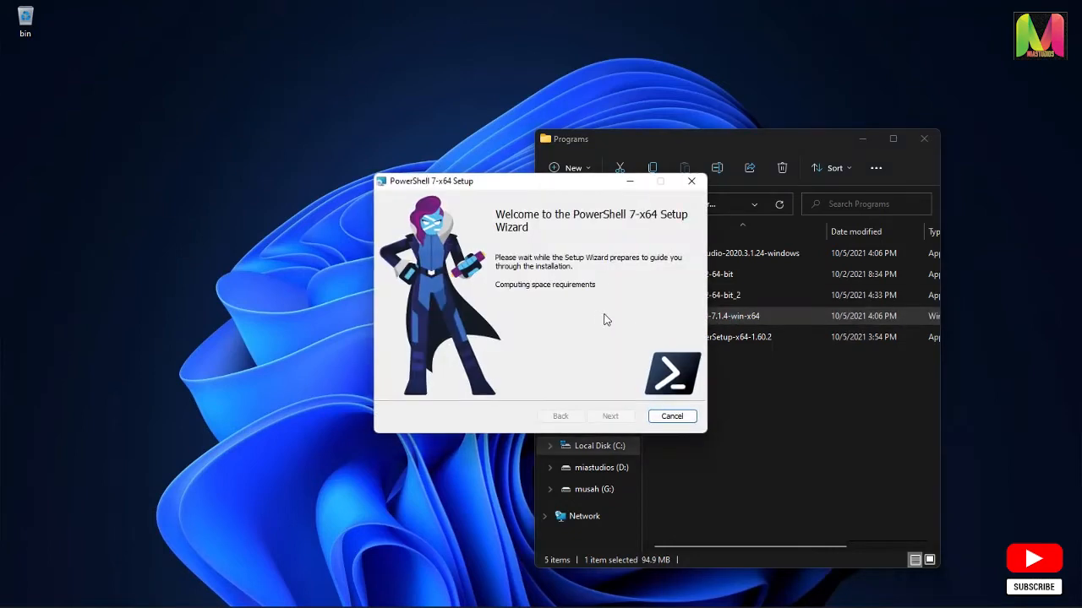
left_click_drag(562, 186, 409, 169)
left_click(463, 403)
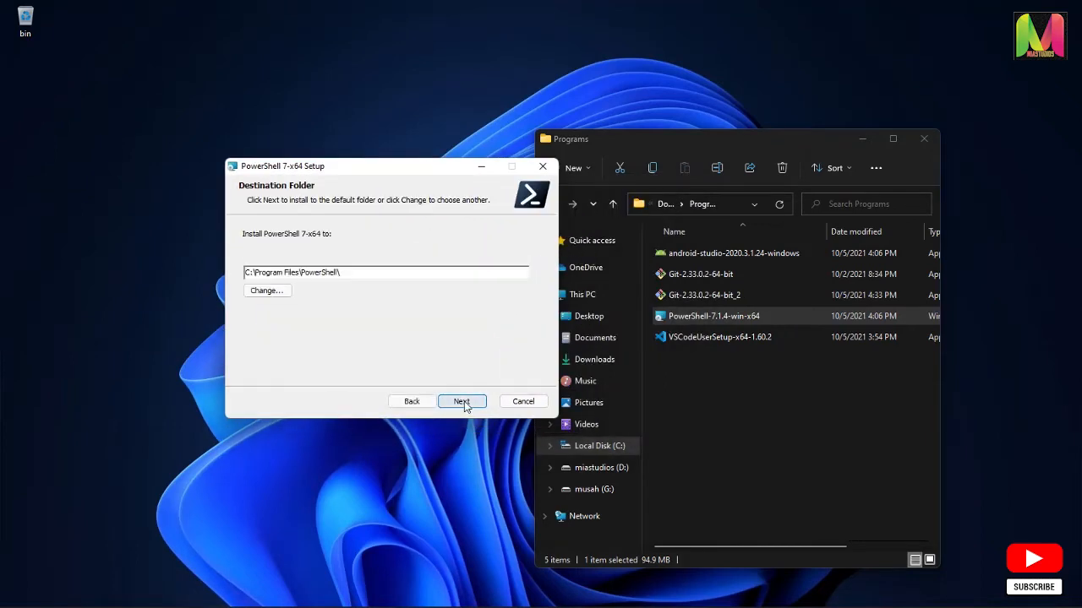
left_click(463, 403)
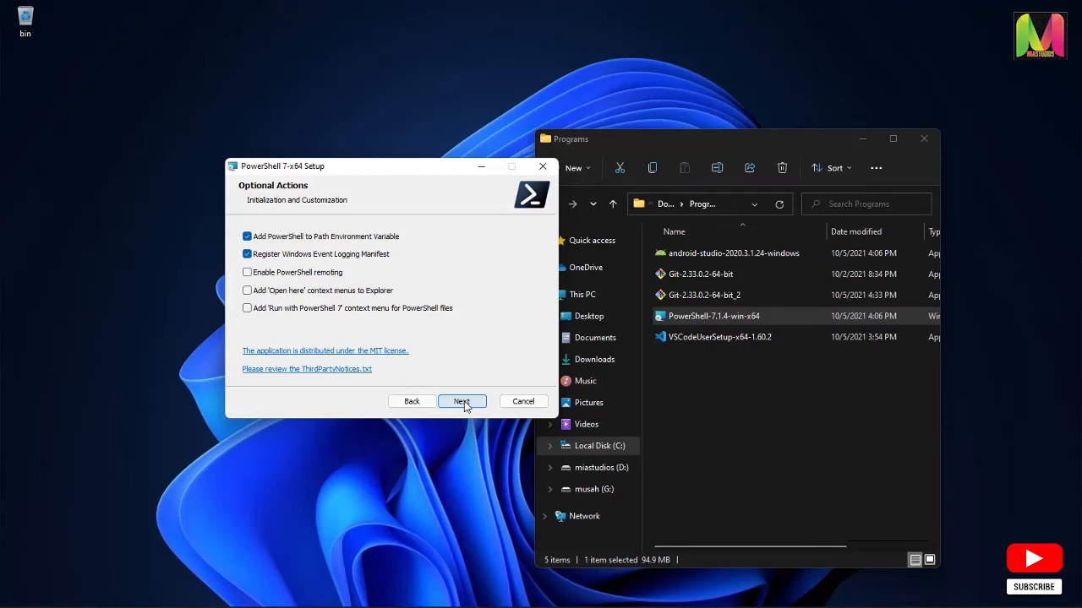
Install PowerShell 7-x64 with the default optional actions and finish the setup without launching it
left_click(463, 403)
left_click(464, 403)
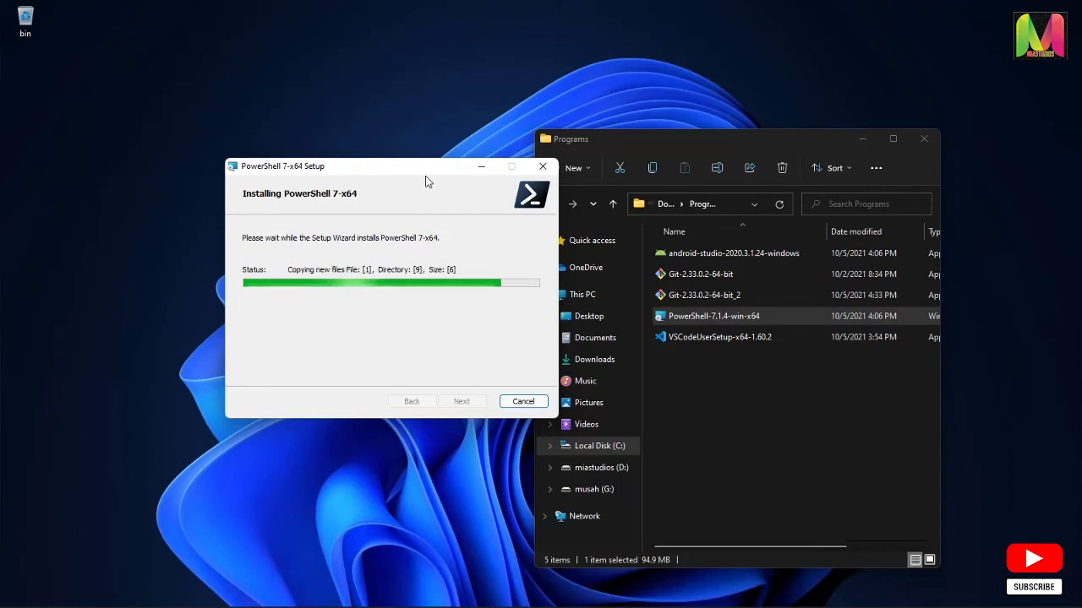
left_click_drag(427, 182, 371, 162)
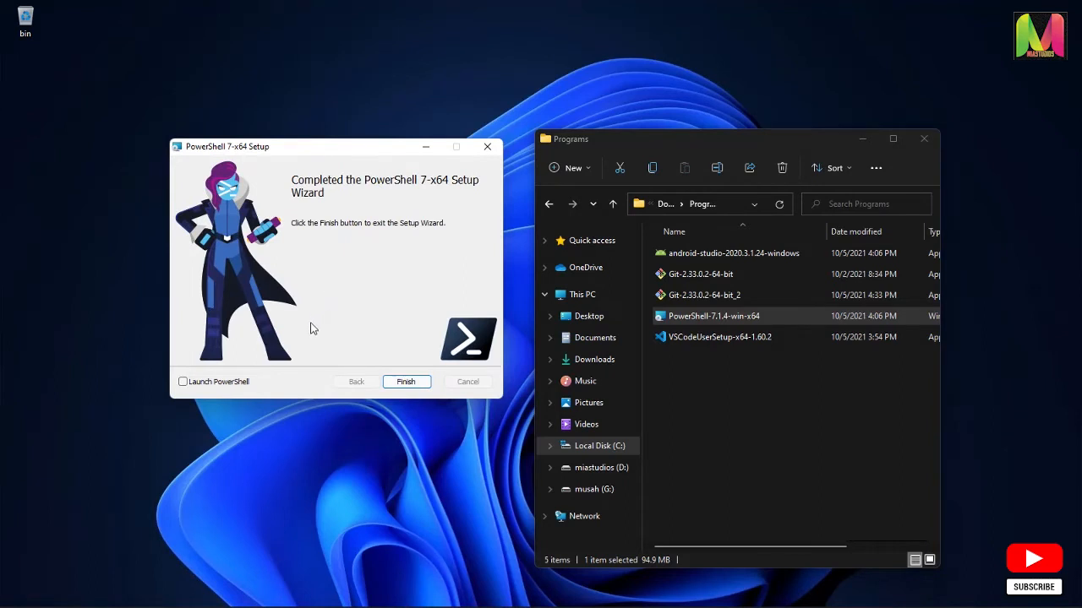
left_click(409, 382)
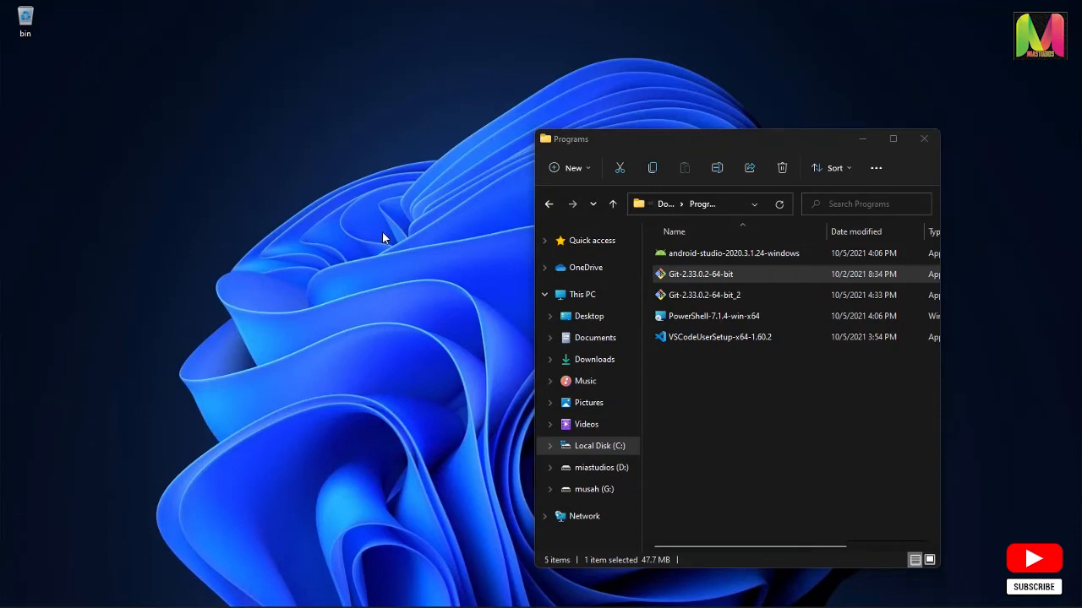
Open Git Bash in the desktop folder
right_click(228, 218)
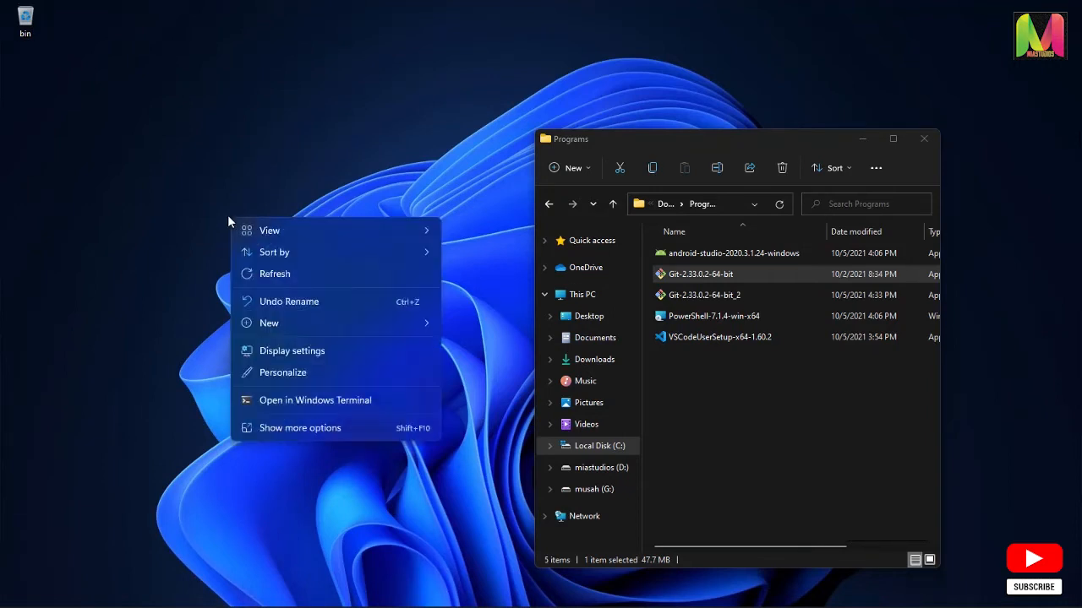
left_click(329, 427)
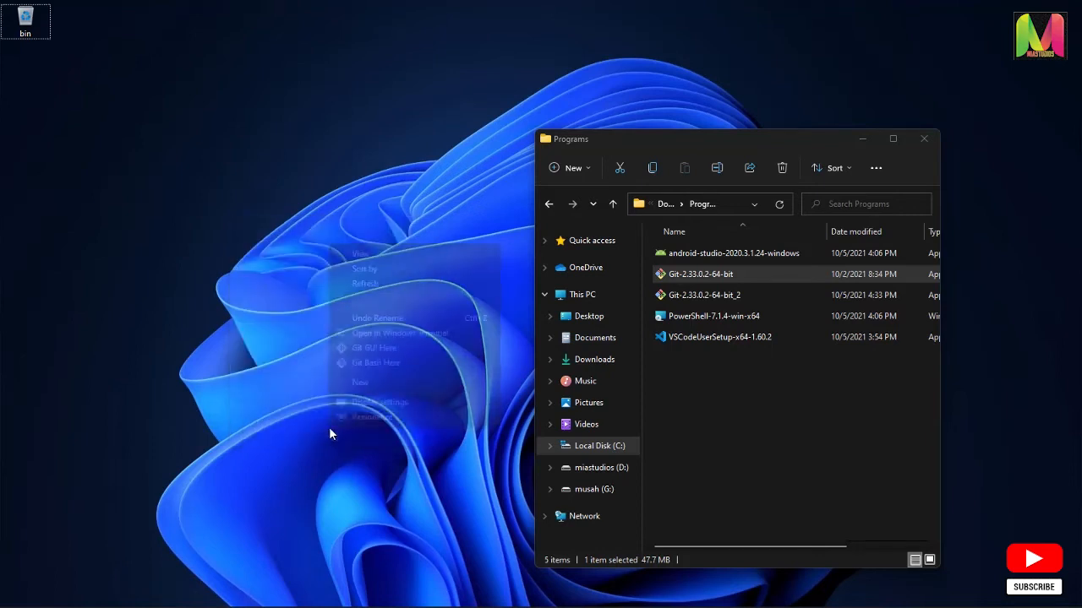
left_click(383, 362)
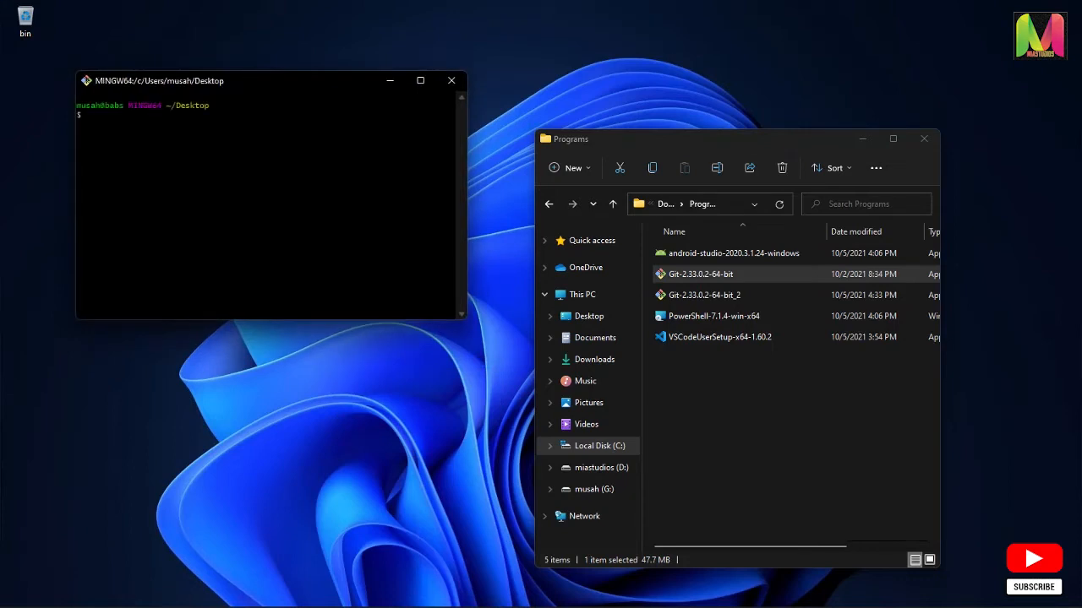
Run flutter --version in Git Bash and review the Flutter, framework, engine and Dart details in its output
type("flutter --version")
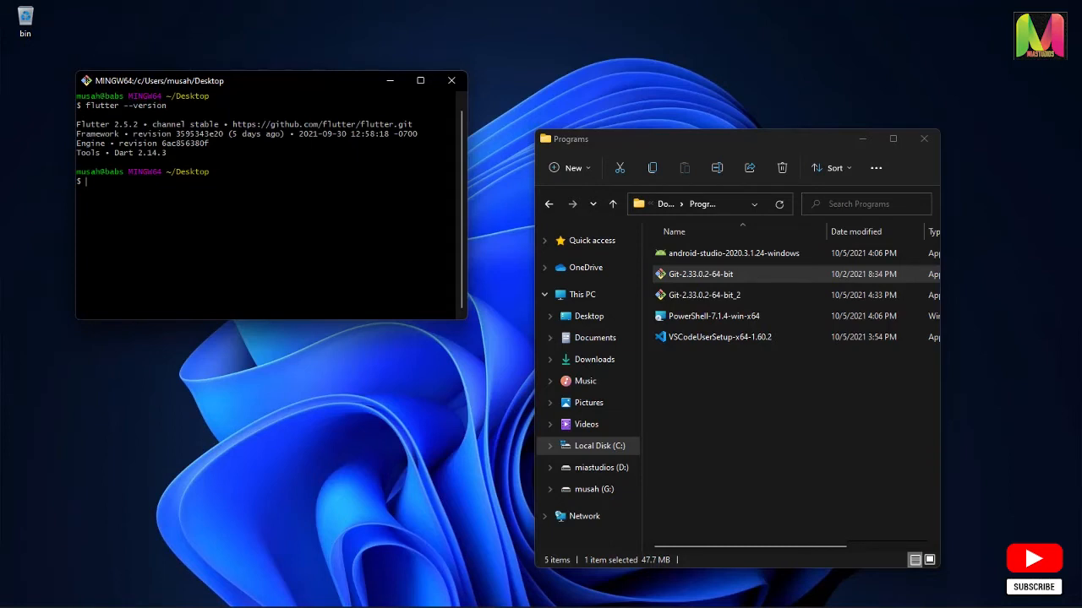
left_click_drag(142, 125, 114, 125)
left_click_drag(152, 125, 414, 125)
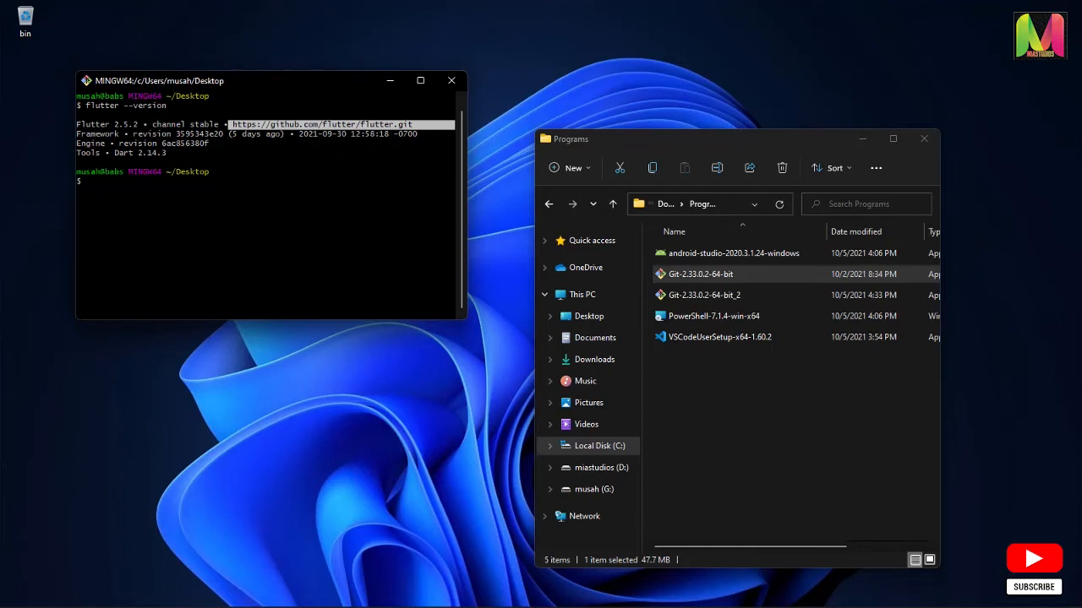
left_click_drag(123, 133, 205, 133)
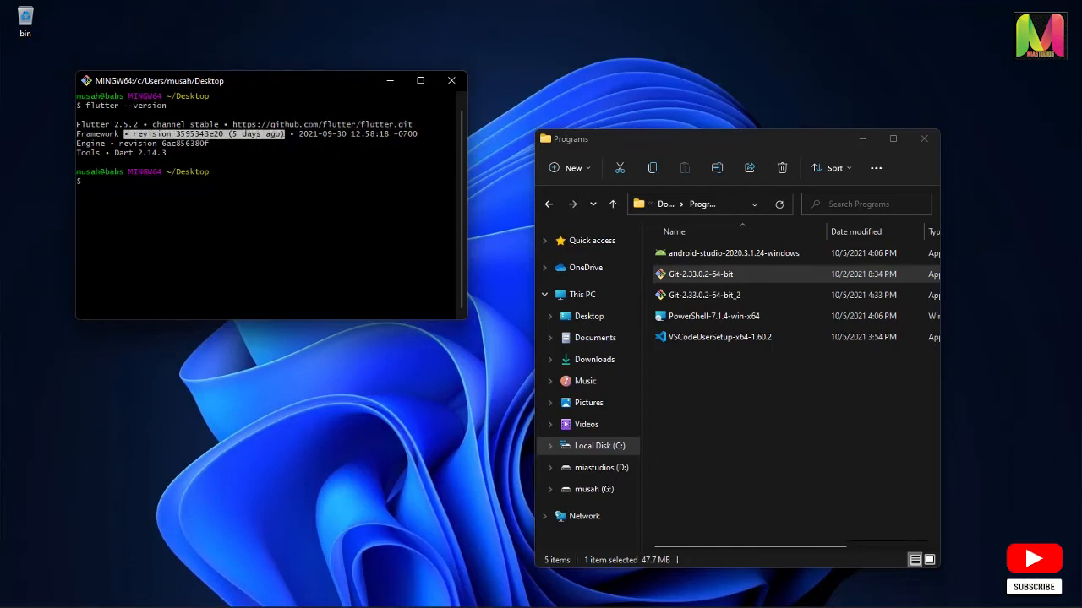
left_click_drag(91, 144, 169, 153)
left_click(169, 154)
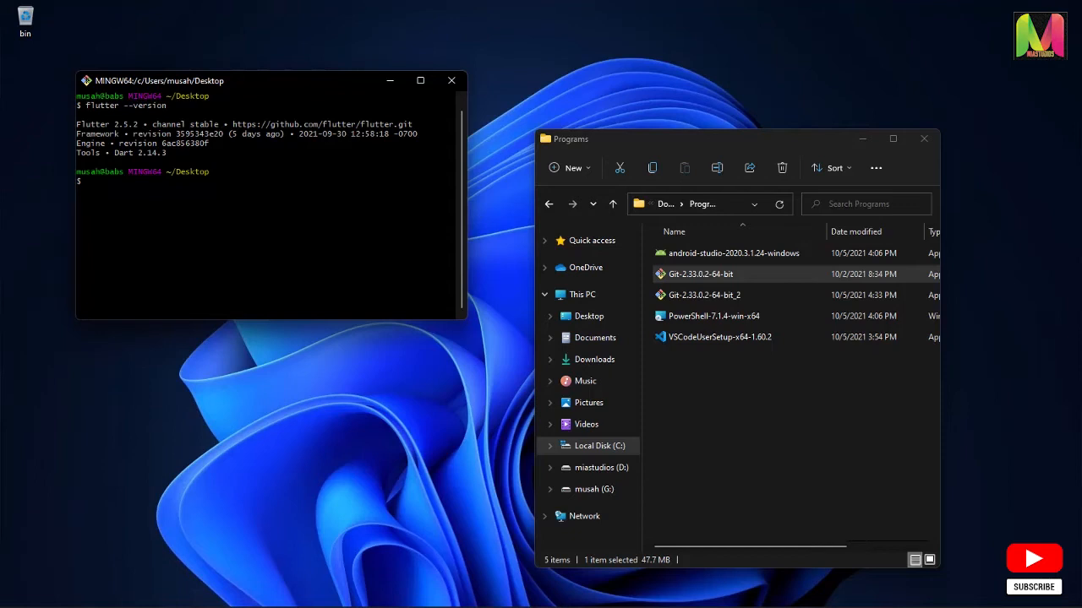
Run flutter doctor in Git Bash to check the Flutter development setup
type("flutter doctor")
key("Return")
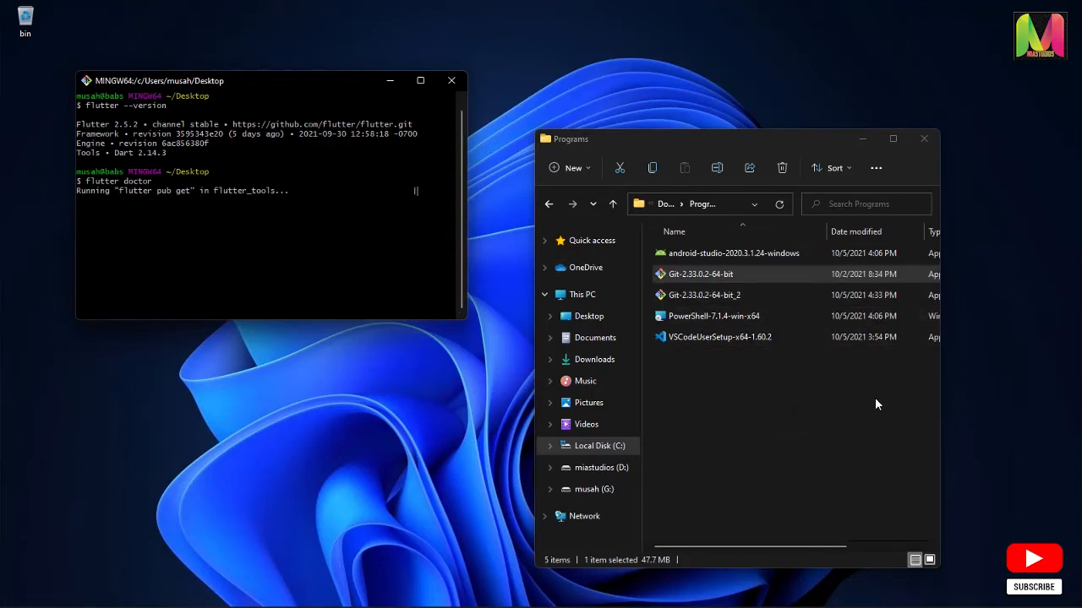
Install Visual Studio Code from VSCodeUserSetup-x64-1.60.2, accepting the license and keeping the default location and additional tasks, and launch it
left_click(739, 336)
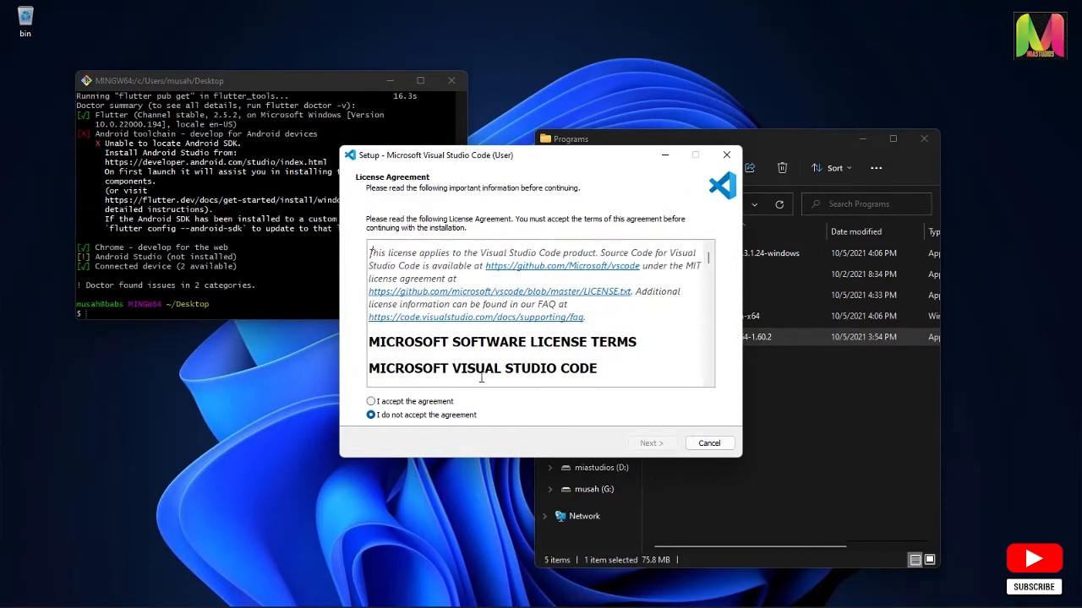
left_click(421, 404)
left_click(652, 444)
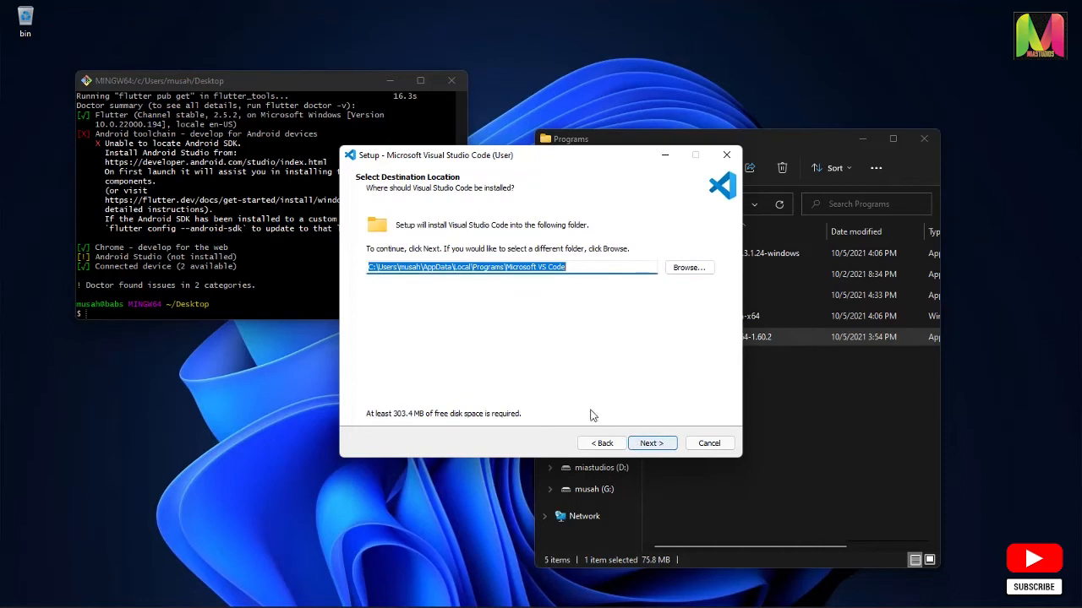
left_click(654, 444)
left_click(660, 445)
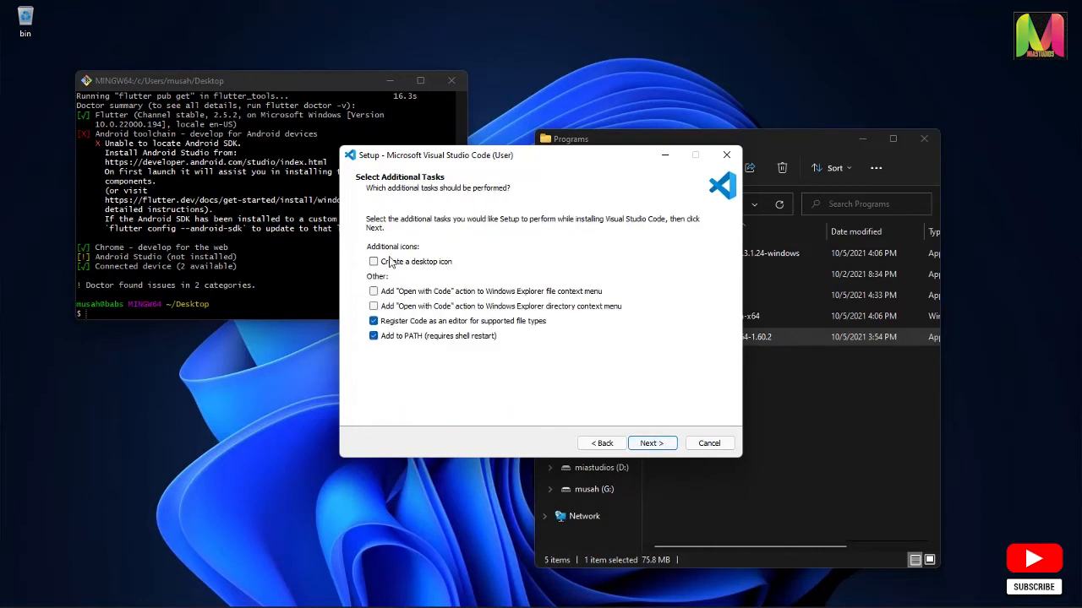
left_click(651, 443)
left_click(657, 447)
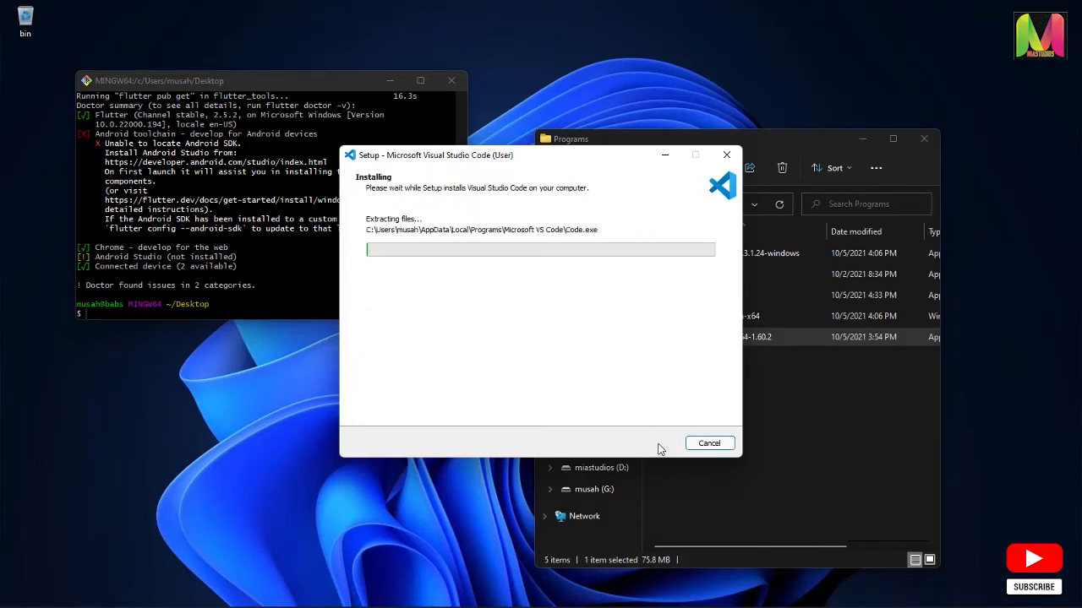
left_click_drag(580, 157, 335, 162)
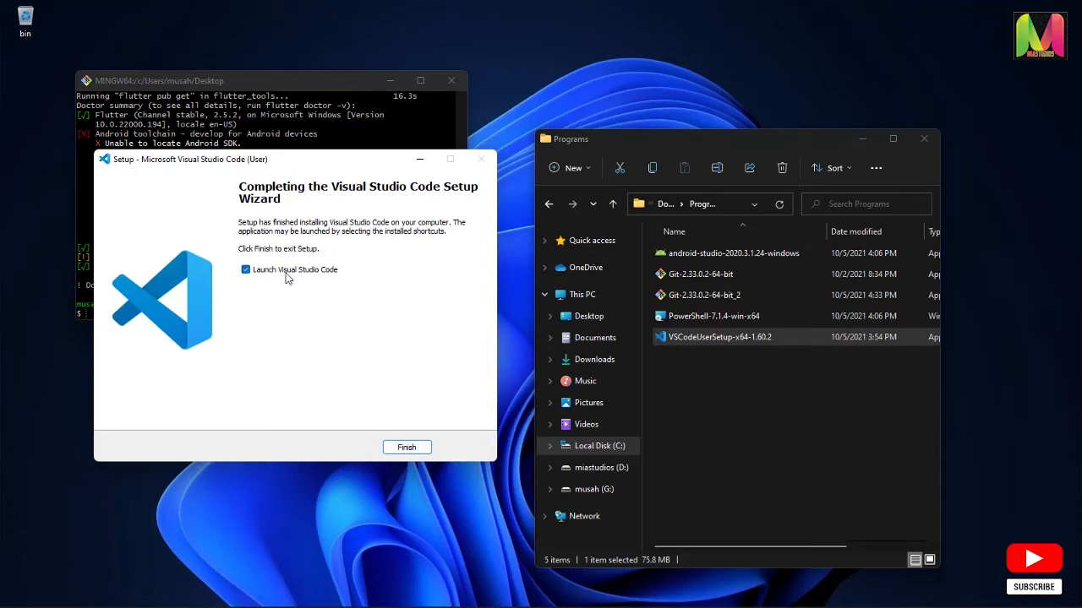
left_click(407, 450)
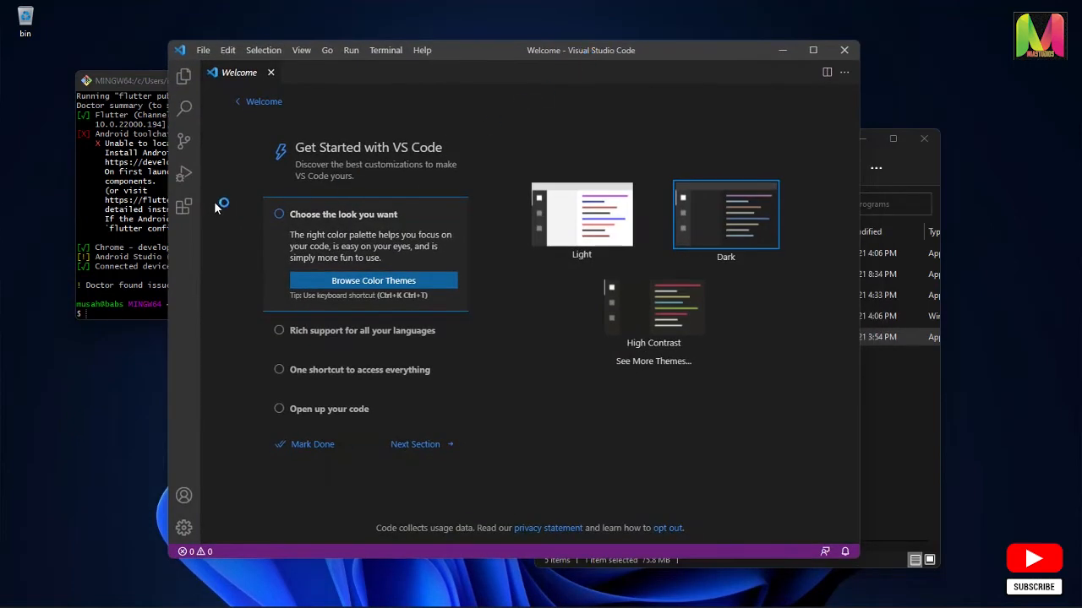
Find the Flutter extension by Dart Code in the Visual Studio Code marketplace and install it
left_click(182, 208)
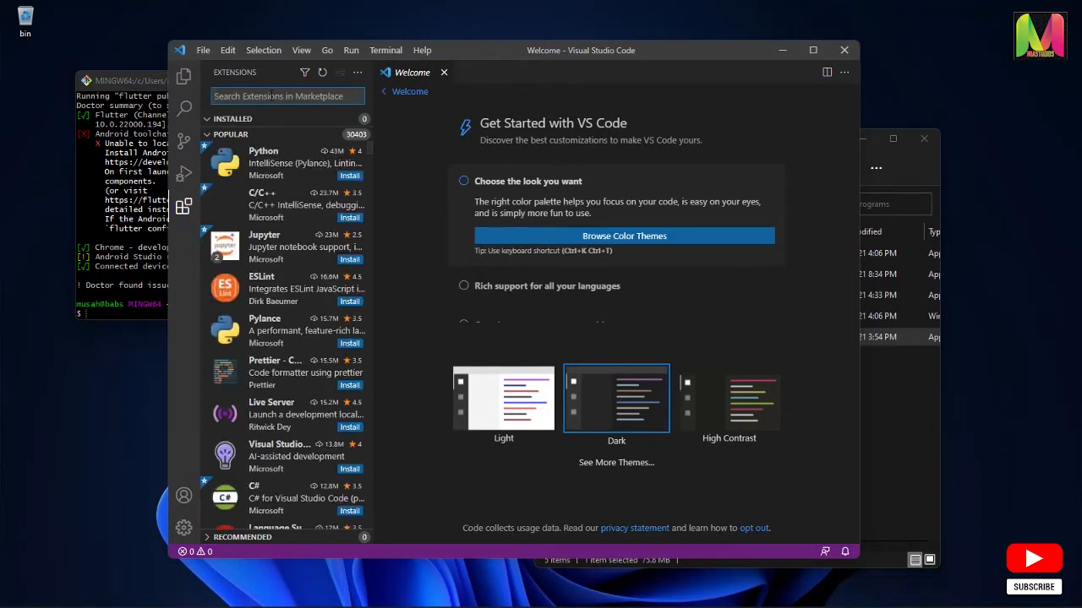
type("flutter")
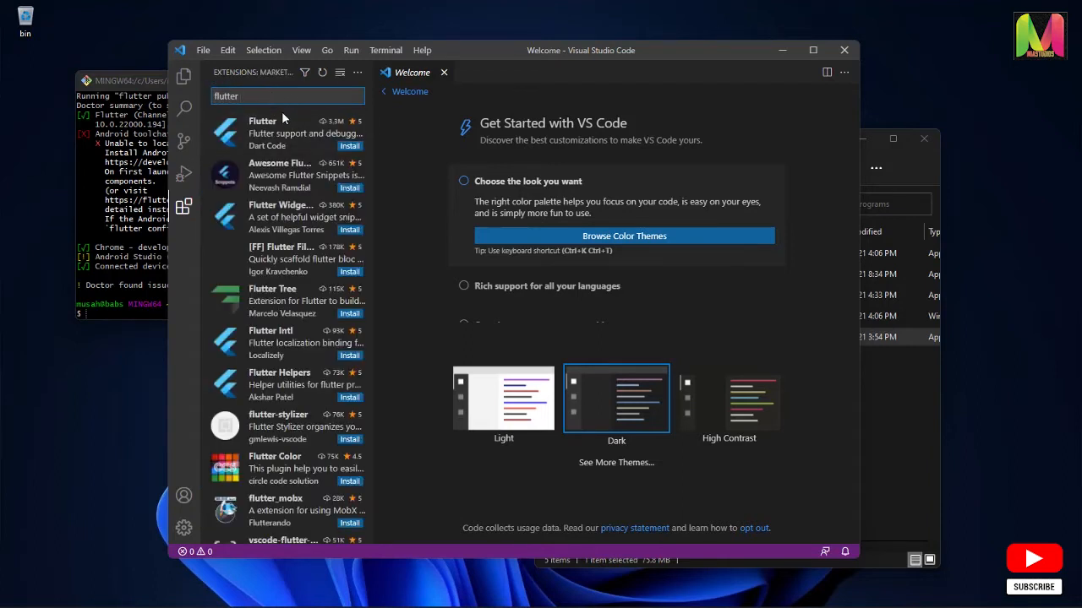
left_click(349, 152)
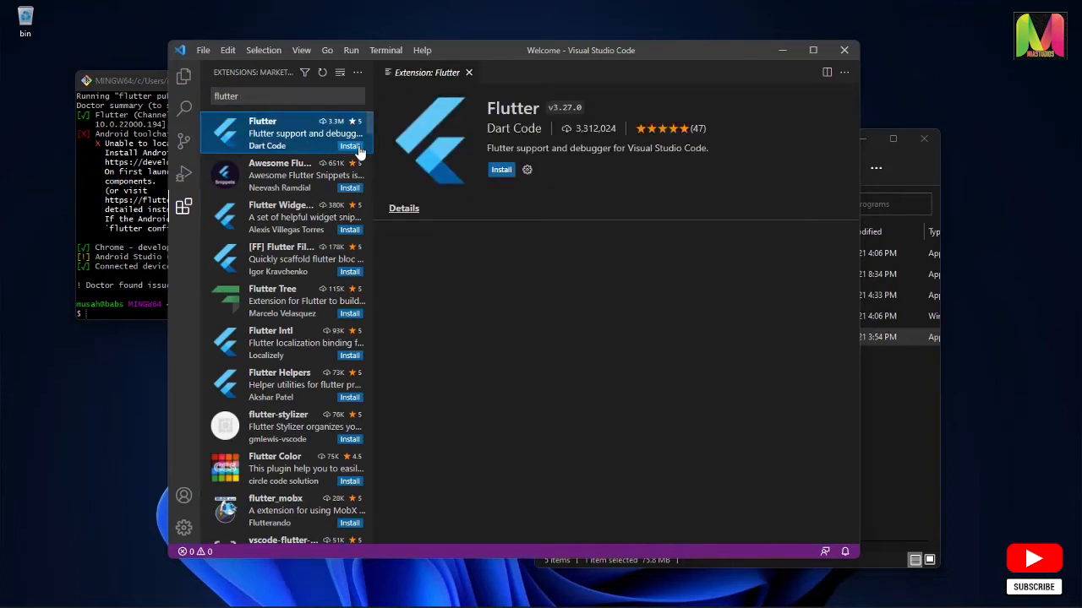
left_click(350, 149)
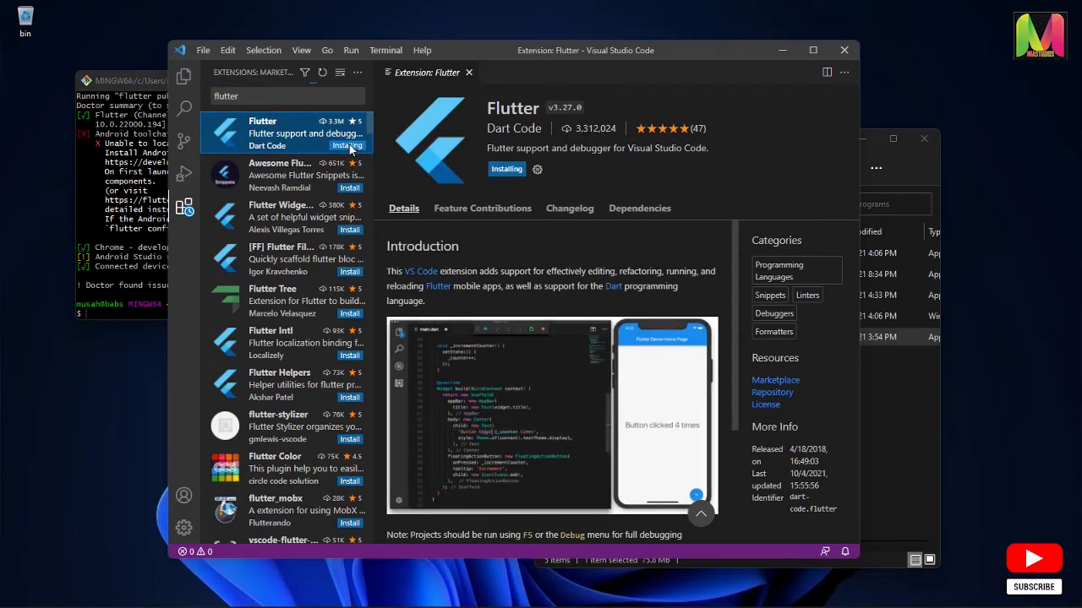
Search the extension marketplace for dart to check the Dart extension, and clear the search
left_click(270, 95)
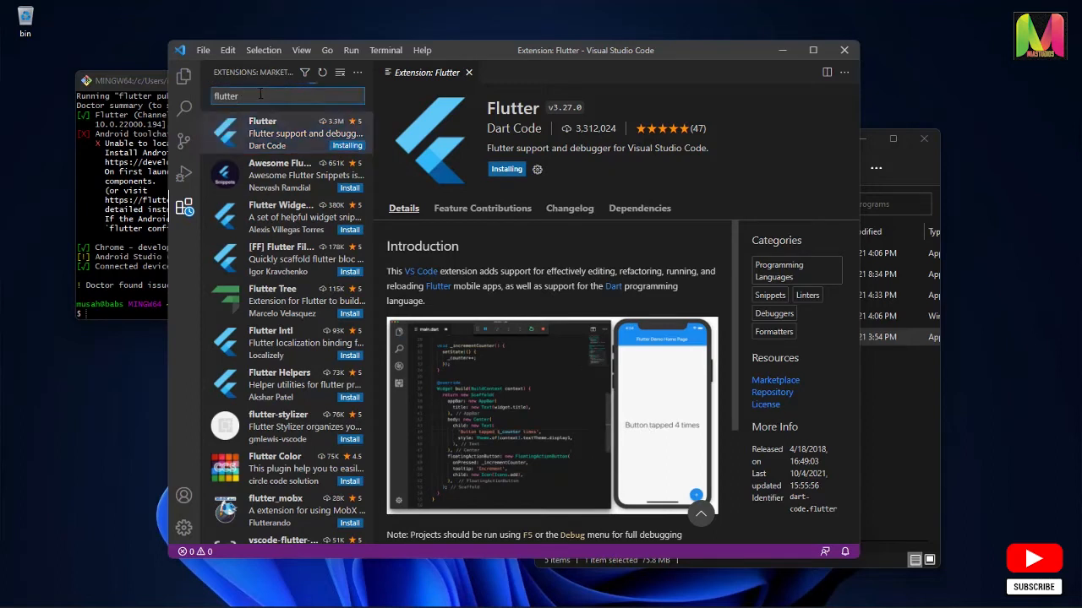
left_click_drag(239, 96, 214, 98)
type("dart")
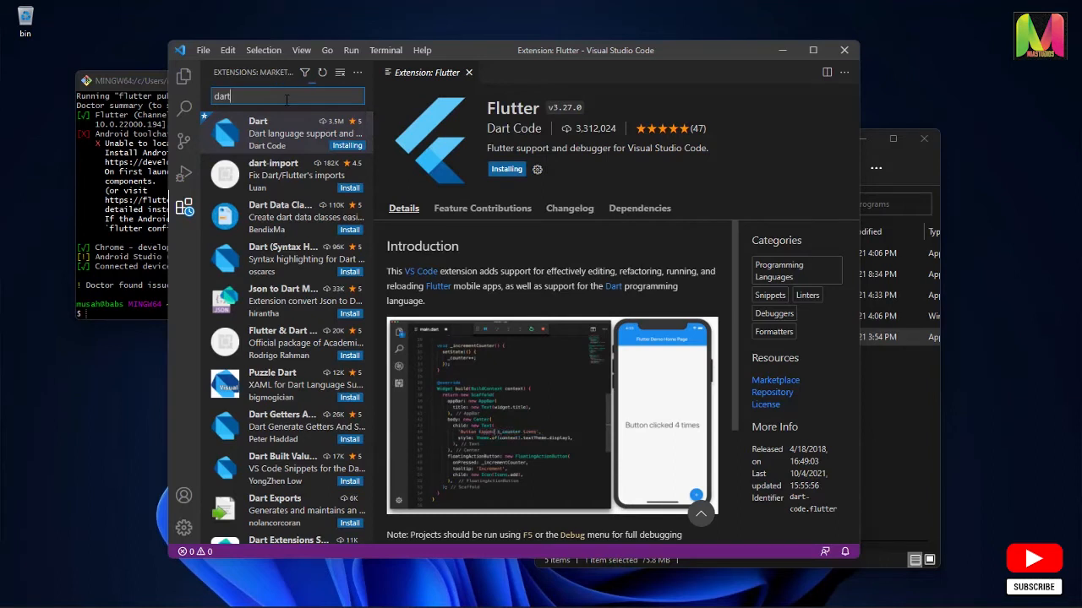
key("BackSpace")
key("BackSpace")
key("BackSpace")
key("BackSpace")
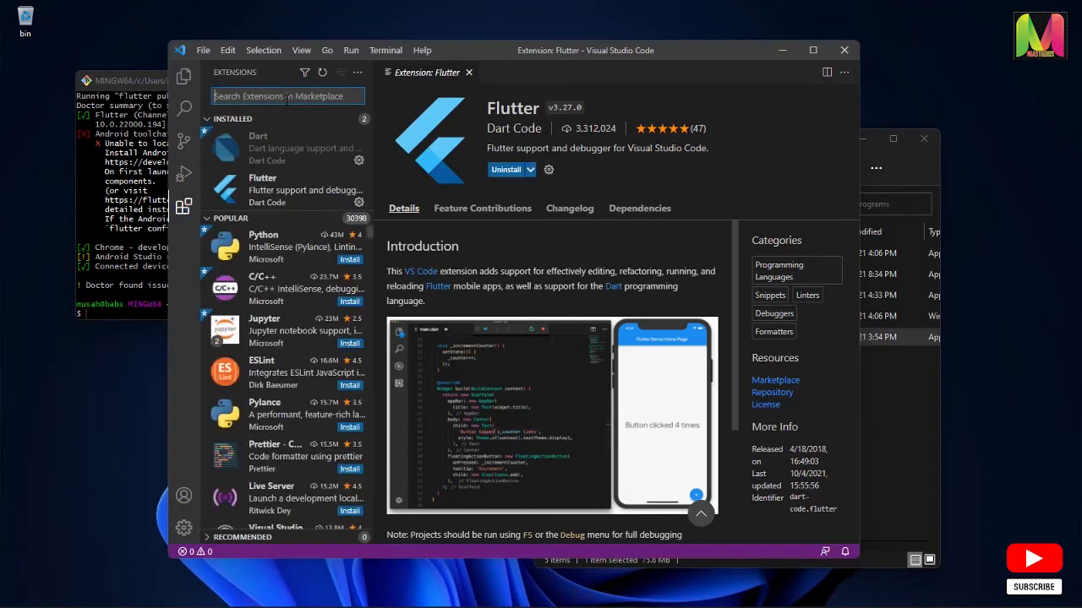
View the details of the installed Dart and Flutter extensions to check that both are enabled
left_click(282, 162)
left_click(283, 188)
left_click(281, 161)
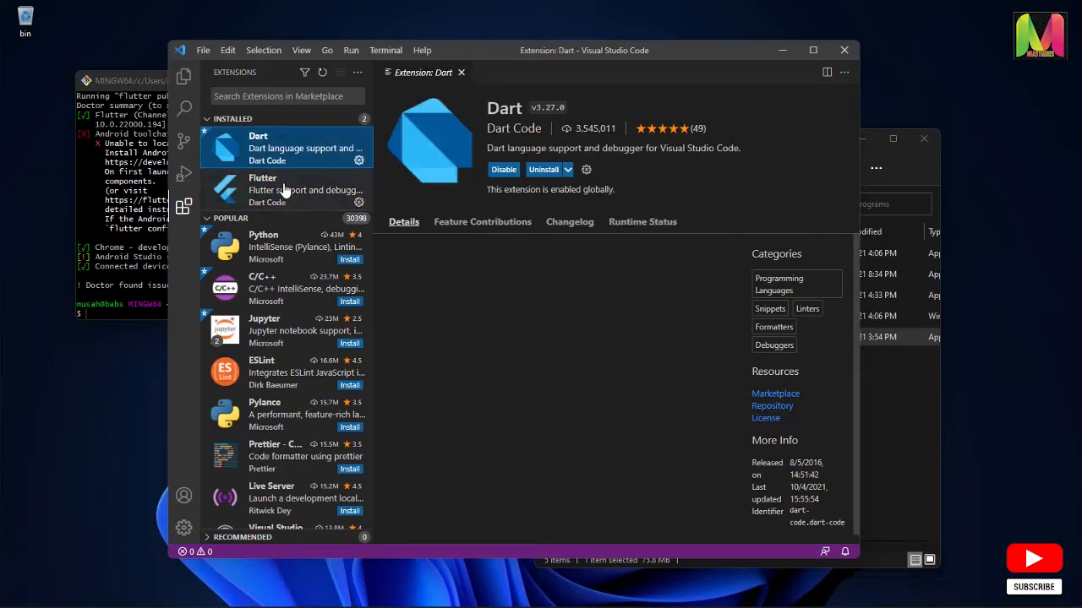
left_click(283, 190)
left_click(291, 160)
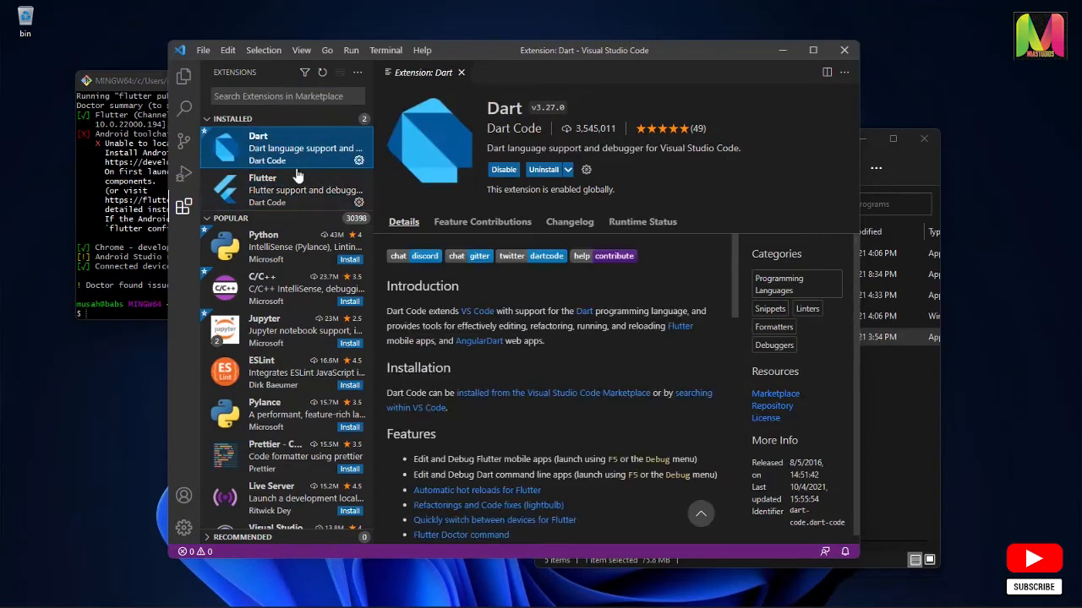
left_click(300, 189)
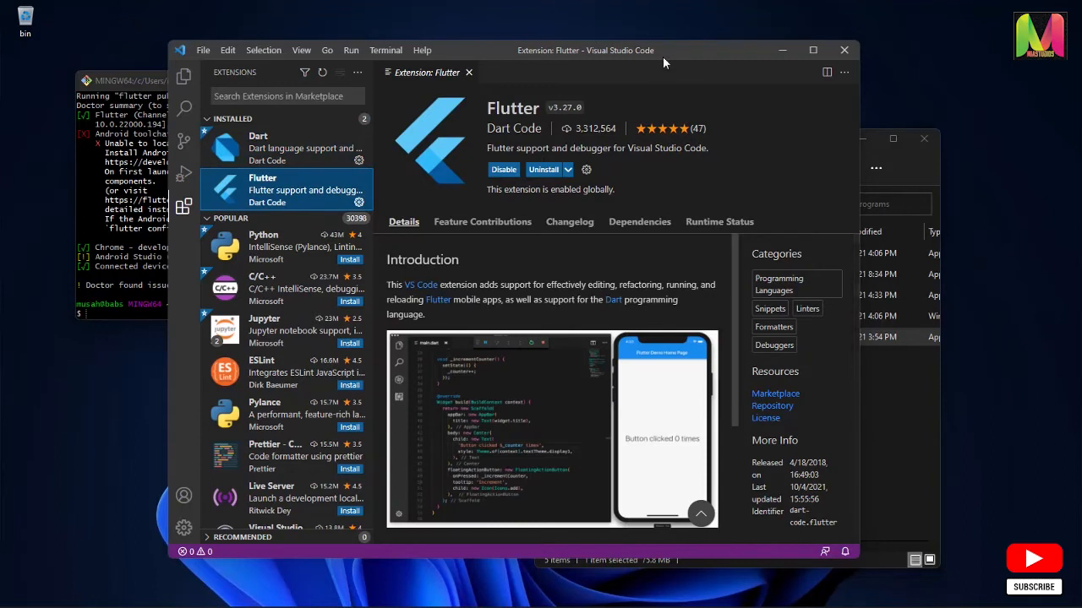
Close Visual Studio Code and reposition the Programs folder window beside the Git Bash terminal
left_click_drag(662, 57, 525, 87)
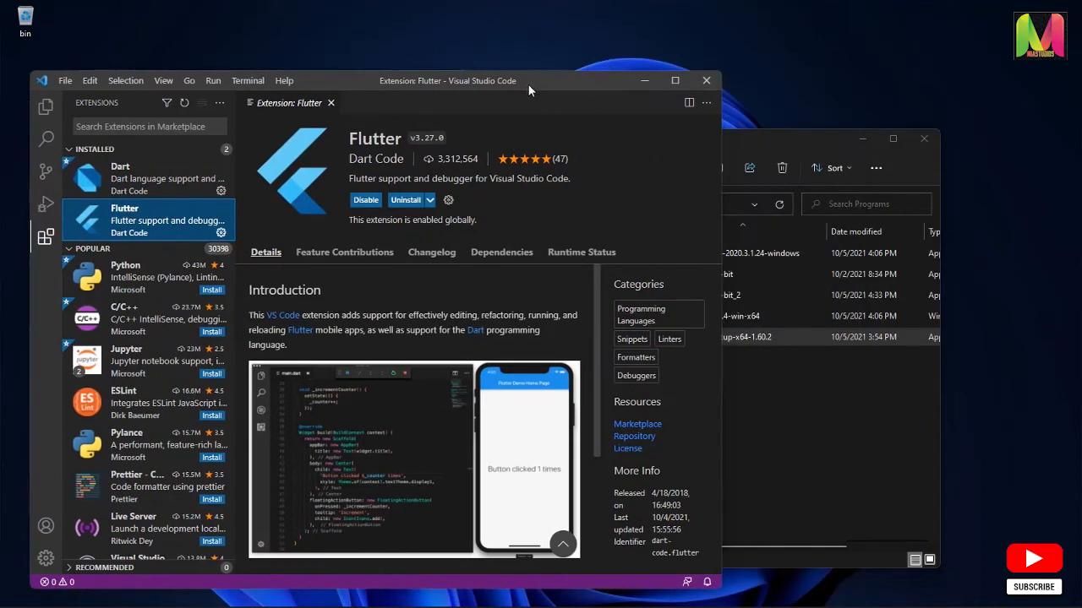
left_click(704, 83)
left_click_drag(673, 146, 650, 114)
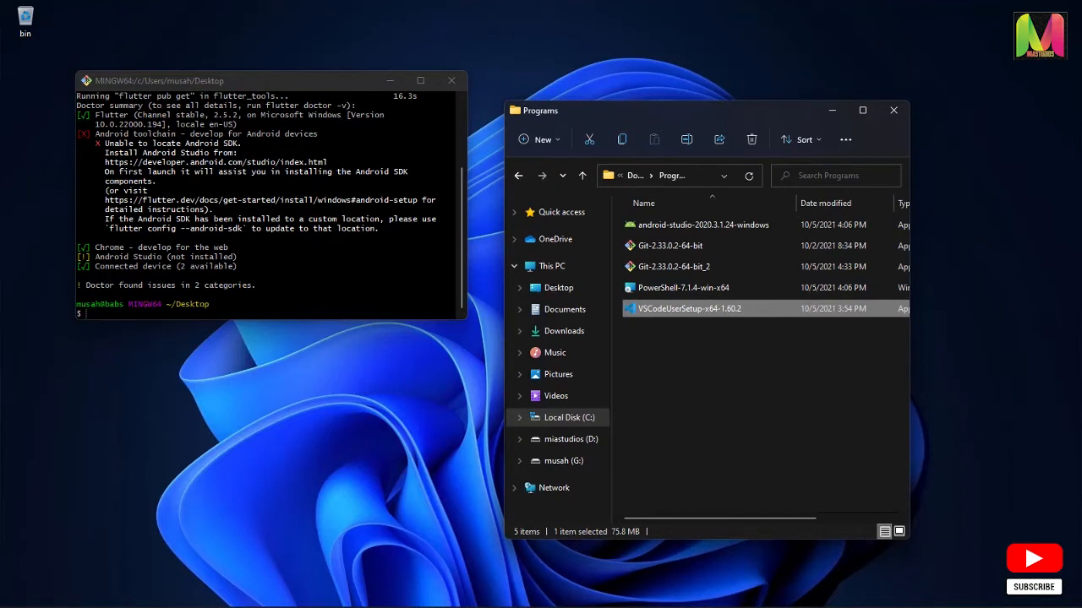
Examine the Android toolchain and Android Studio entries in the flutter doctor output
left_click_drag(78, 134, 104, 143)
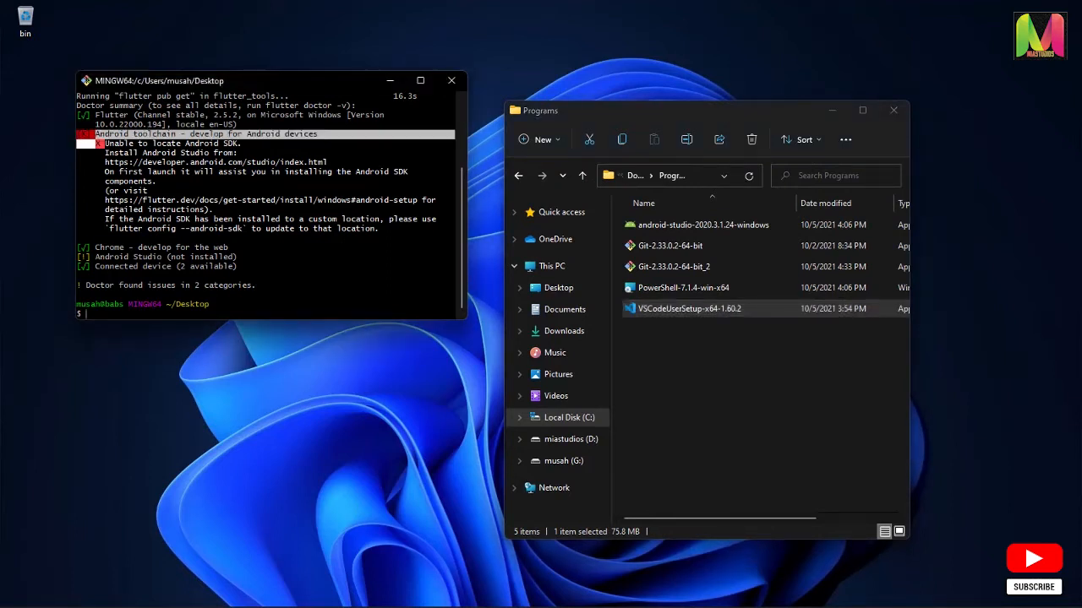
left_click_drag(447, 257, 65, 267)
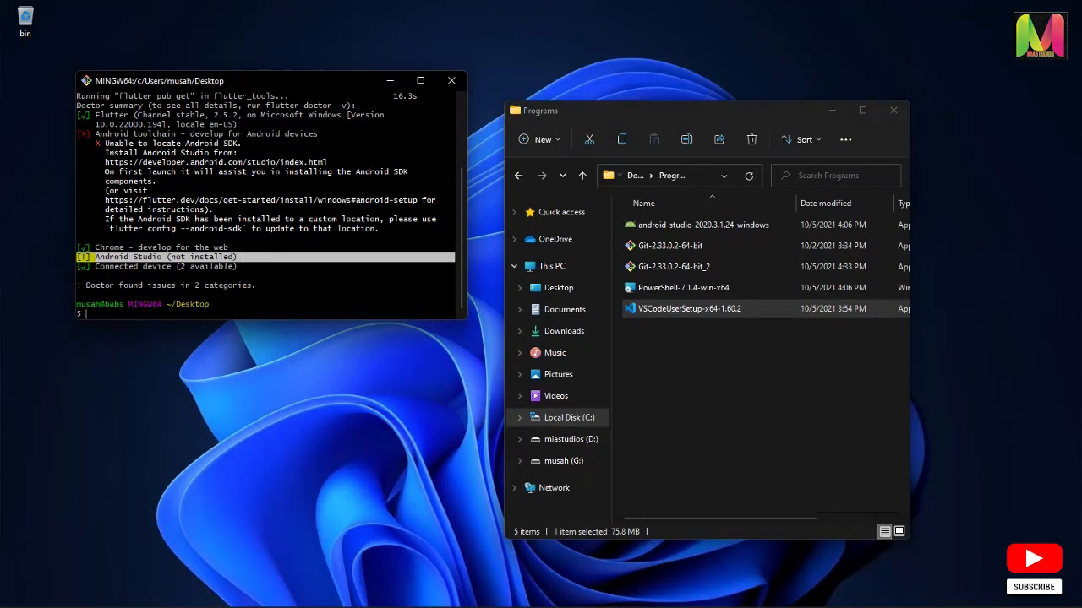
double_click(242, 257)
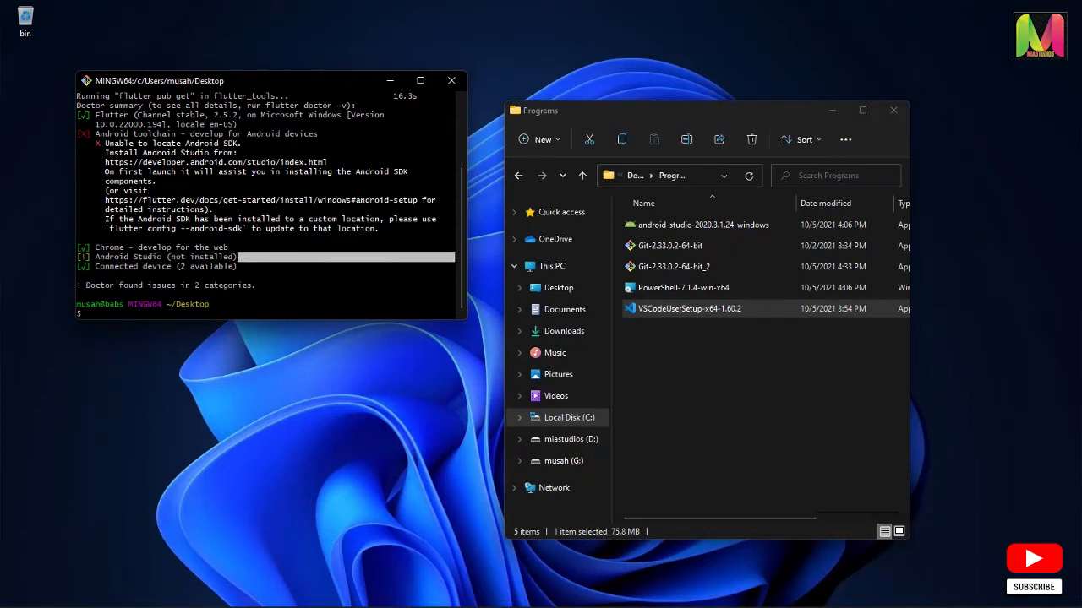
left_click_drag(241, 144, 181, 154)
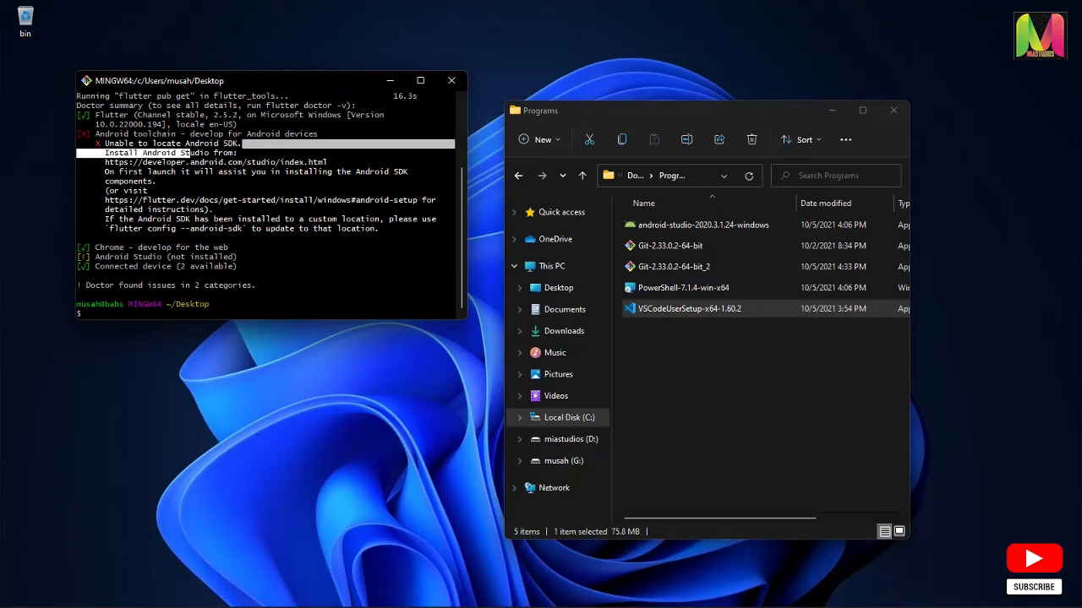
left_click(191, 153)
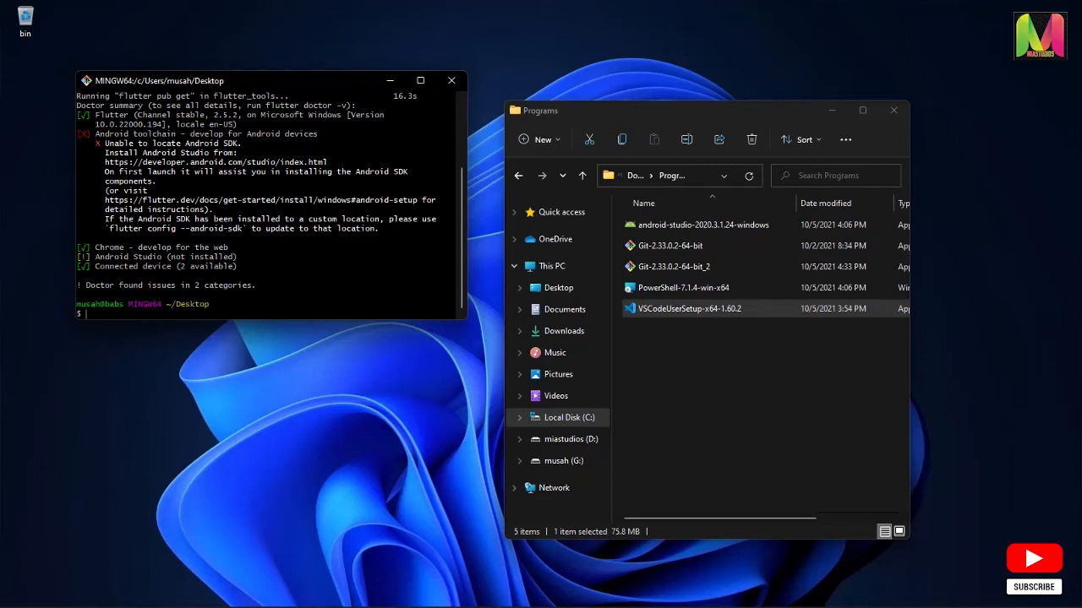
Install Android Studio from android-studio-2020.3.1.24-windows with the default options in C:\Program Files\Android\Android Studio
left_click(694, 225)
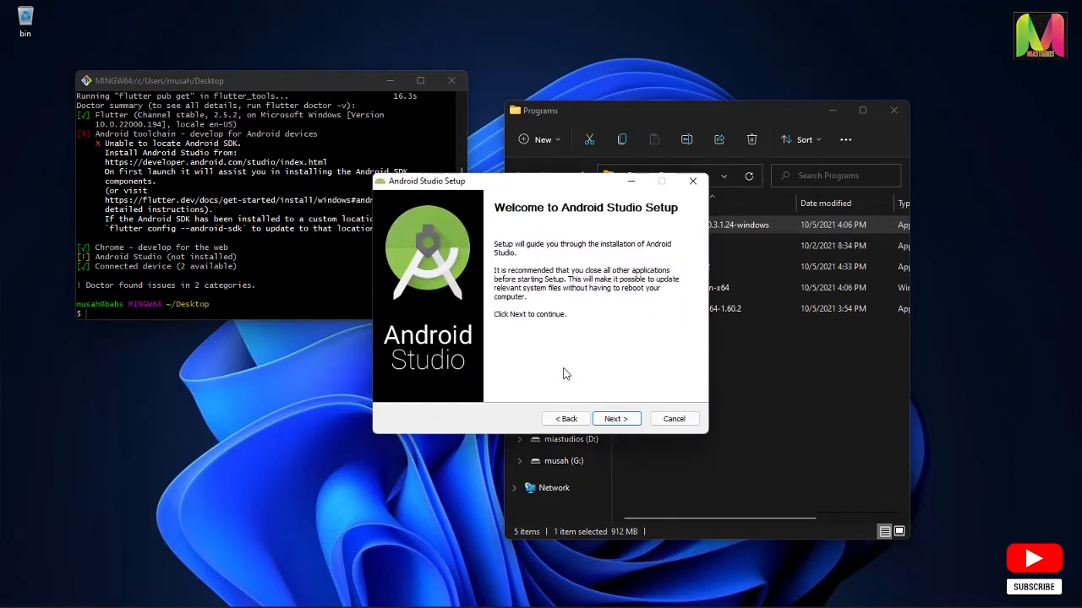
left_click(616, 419)
left_click(616, 419)
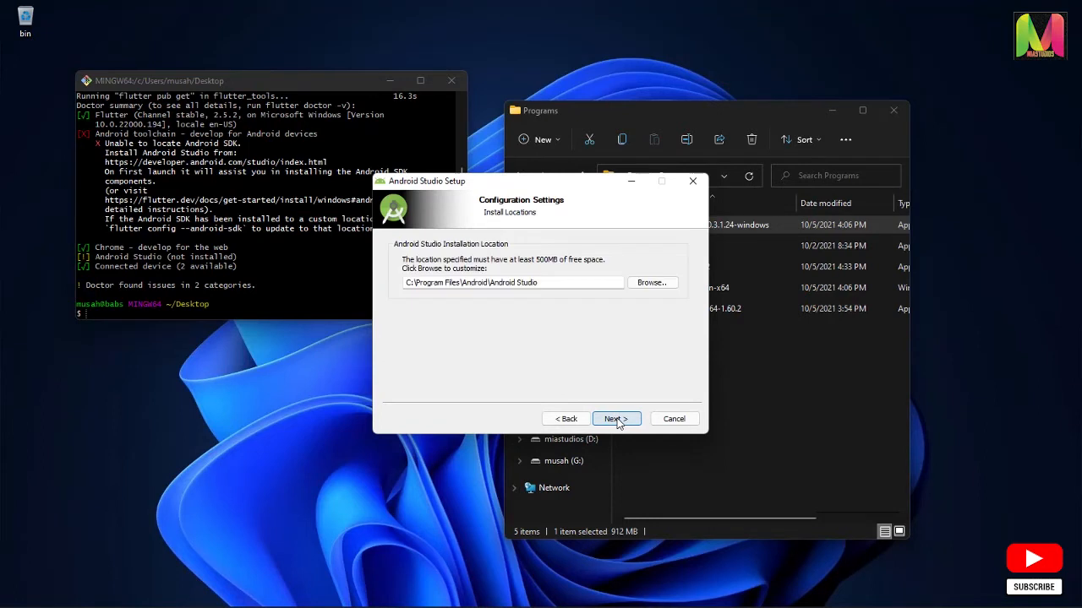
left_click(616, 419)
left_click(616, 419)
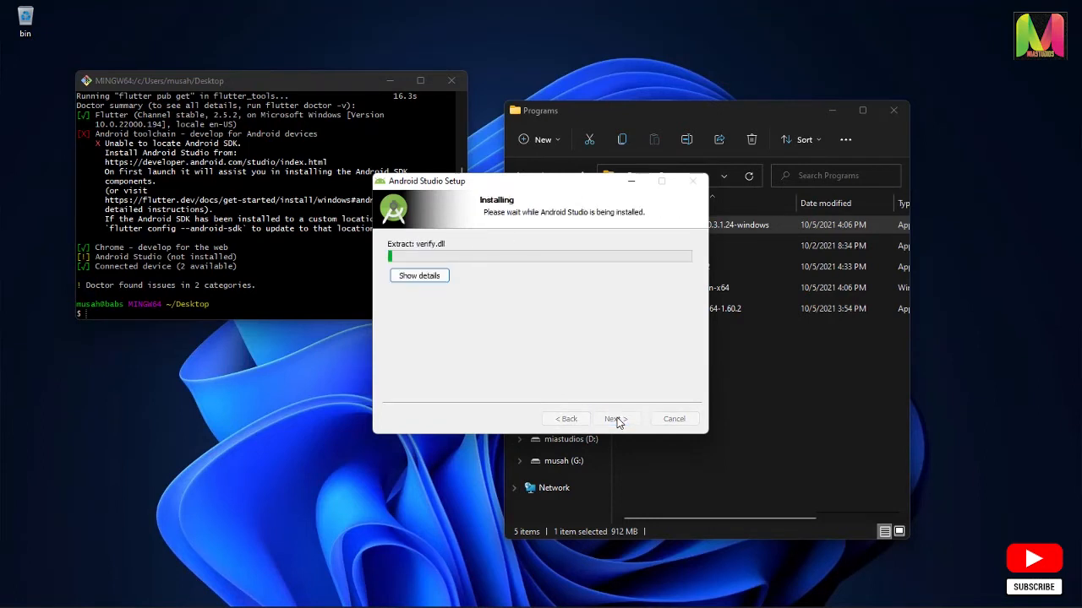
left_click_drag(554, 187, 522, 189)
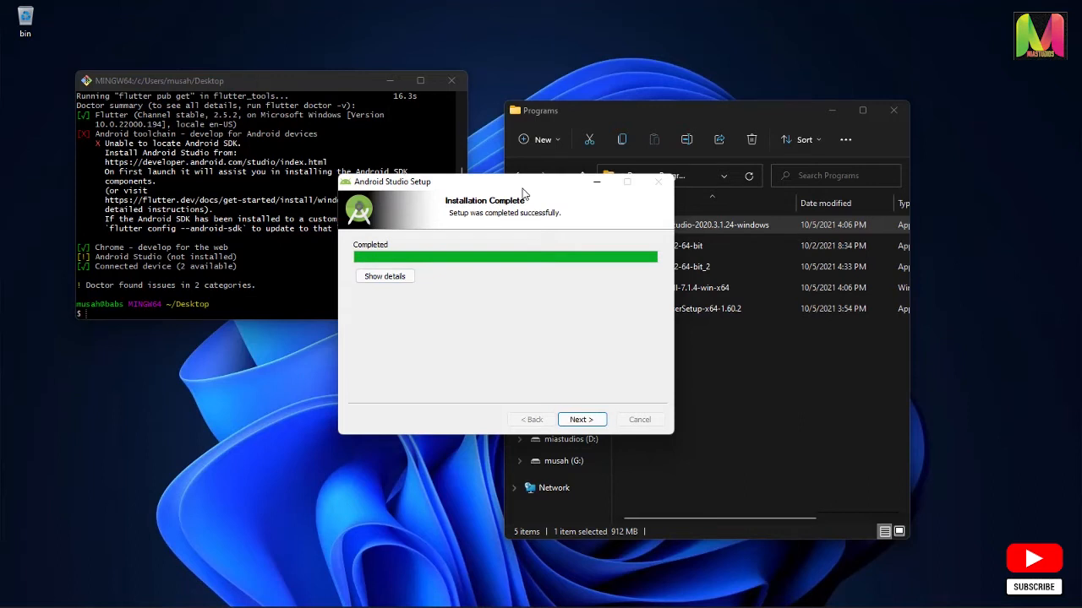
left_click(581, 420)
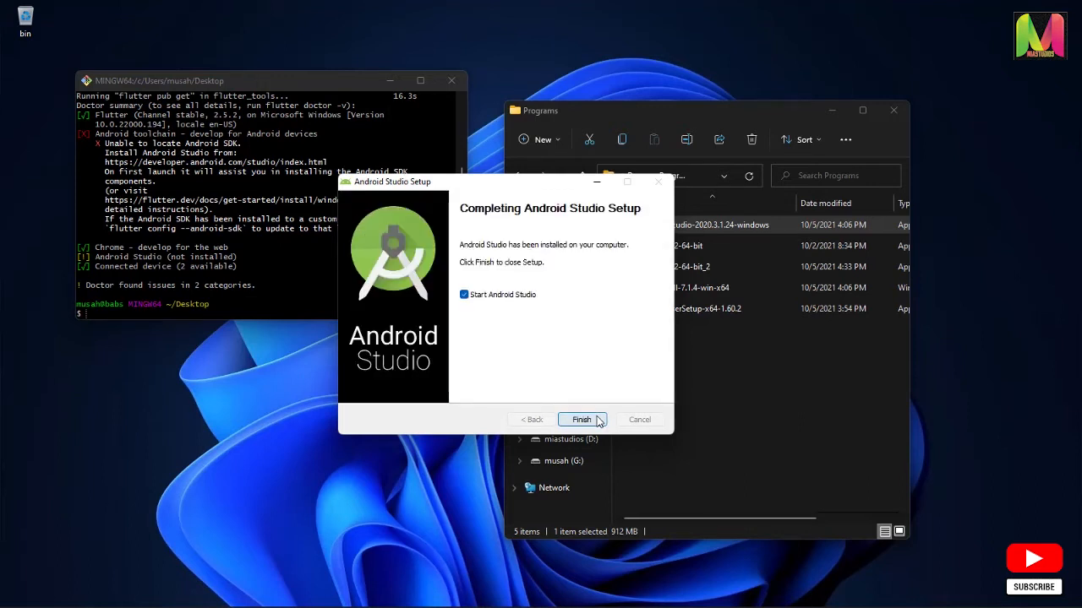
Finish the setup by starting Android Studio without importing settings, and agree to send usage statistics to Google
left_click(597, 421)
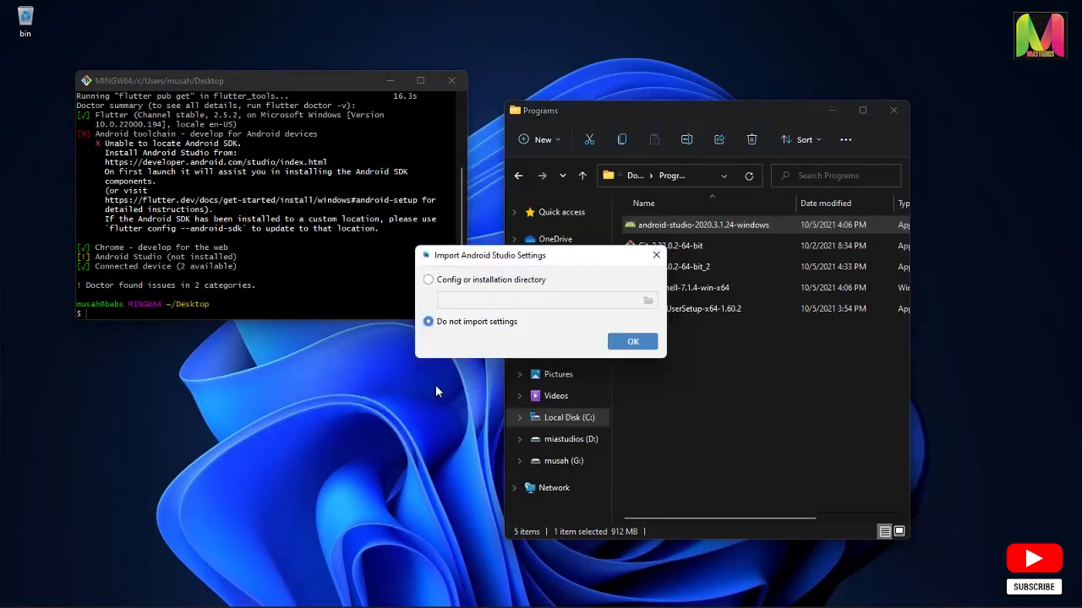
left_click(632, 341)
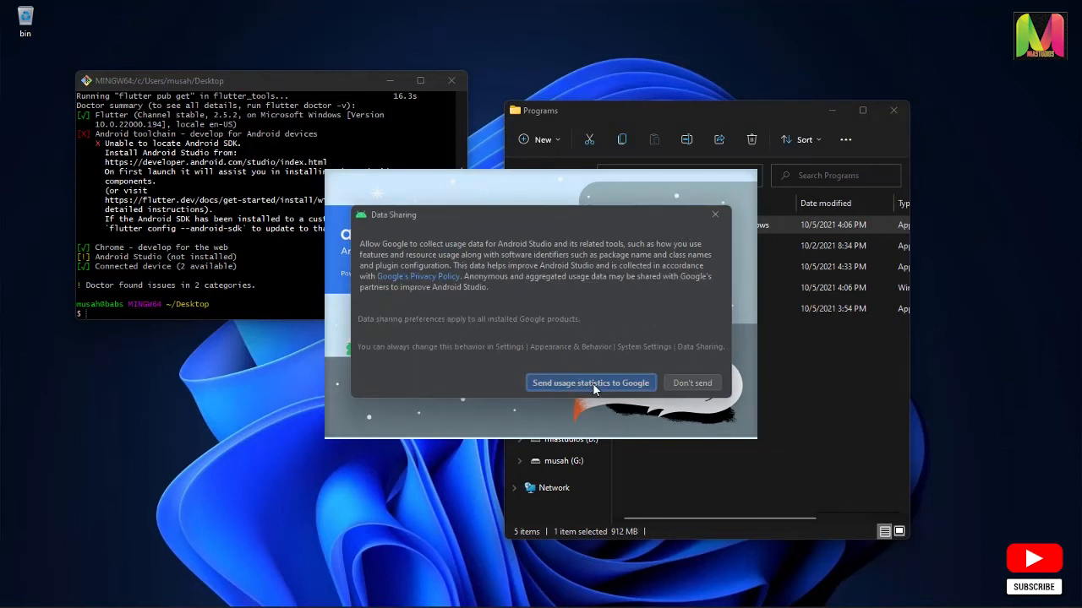
left_click(594, 384)
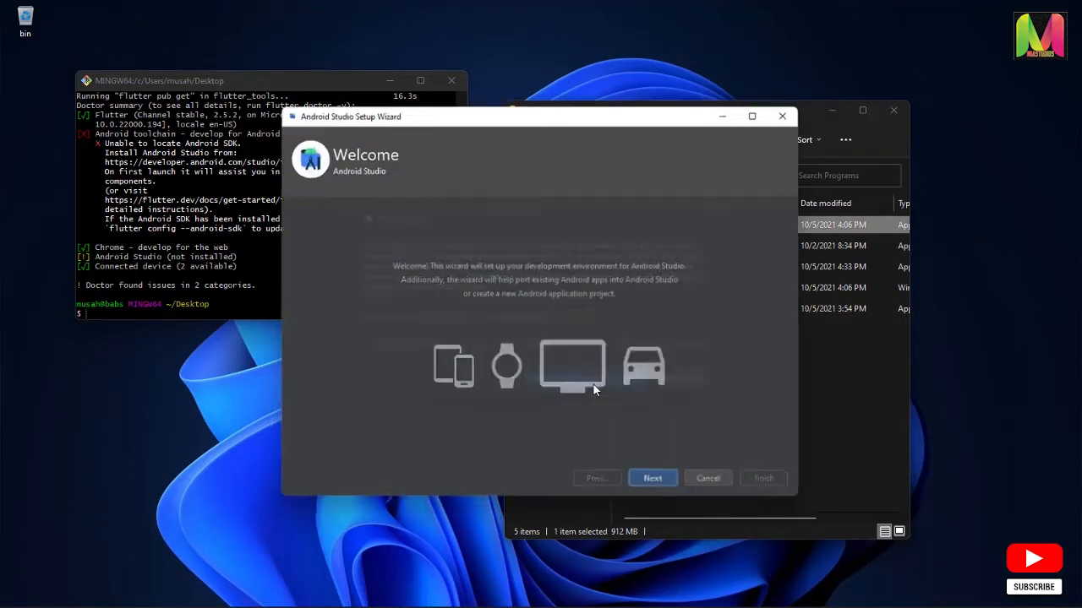
Choose the Standard setup type and Darcula theme in the Android Studio Setup Wizard, and review the SDK settings and components to download
left_click(656, 481)
left_click(657, 485)
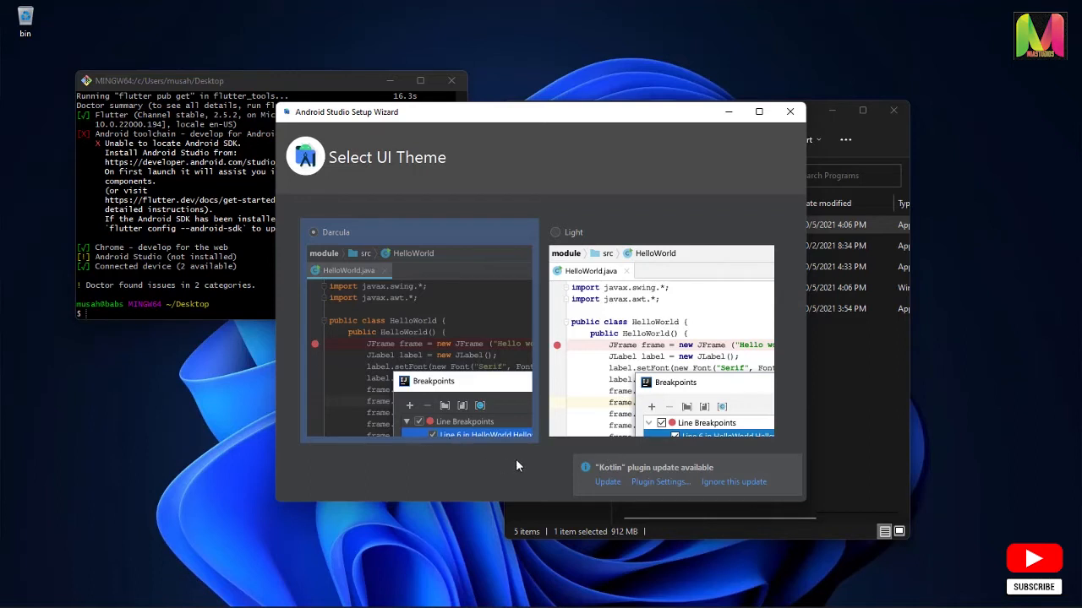
left_click(796, 462)
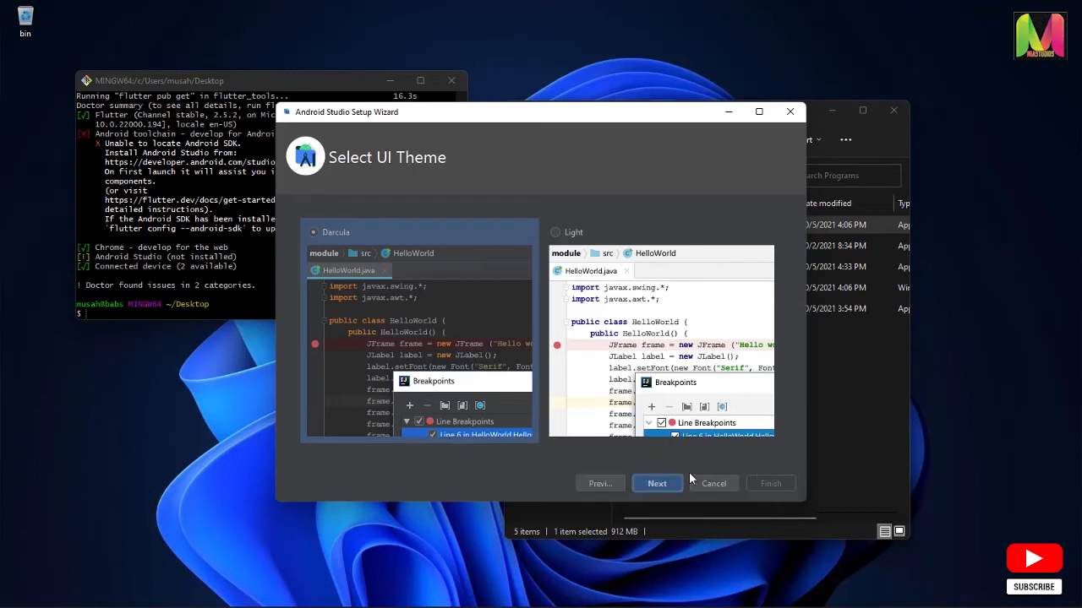
left_click(658, 483)
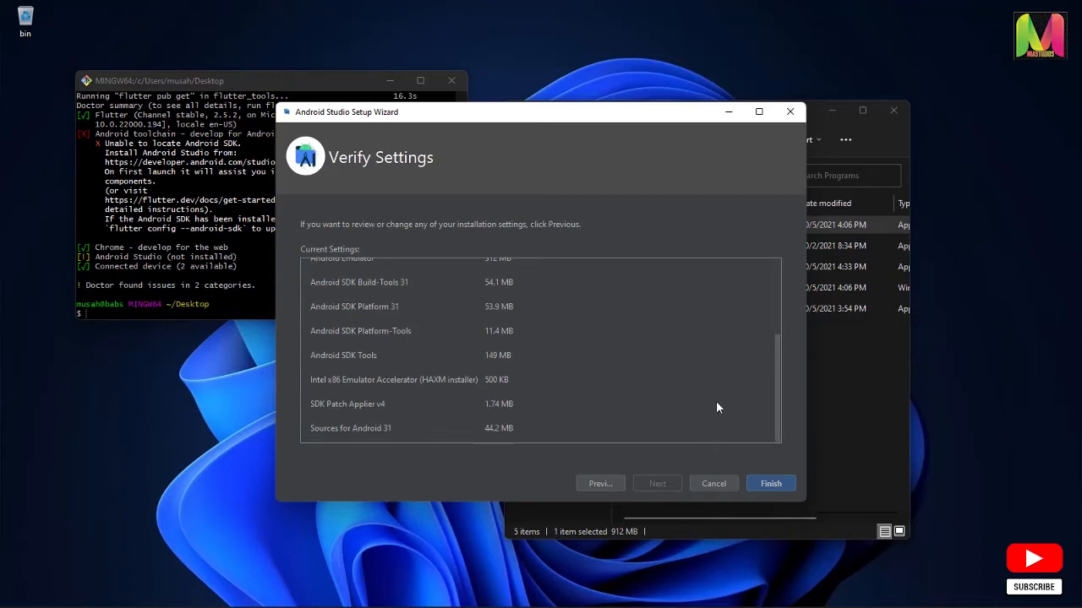
scroll(715, 400, "up", 3)
scroll(701, 383, "up", 1)
scroll(430, 308, "down", 5)
scroll(491, 355, "up", 5)
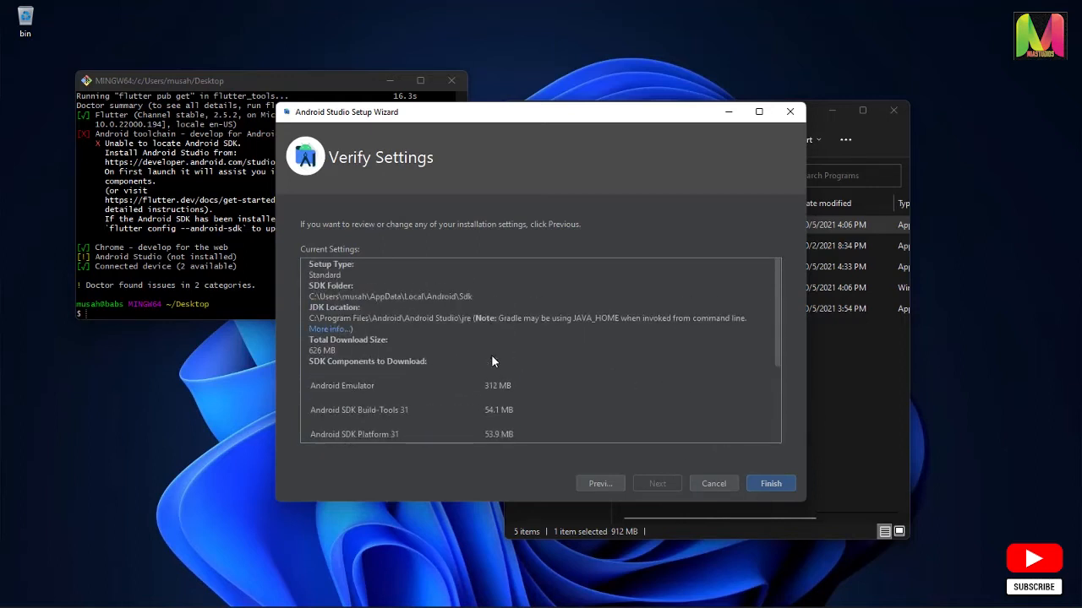
Download the listed SDK components with the download details shown, and finish the Android Studio Setup Wizard
scroll(491, 354, "down", 5)
scroll(491, 354, "up", 5)
scroll(491, 354, "down", 5)
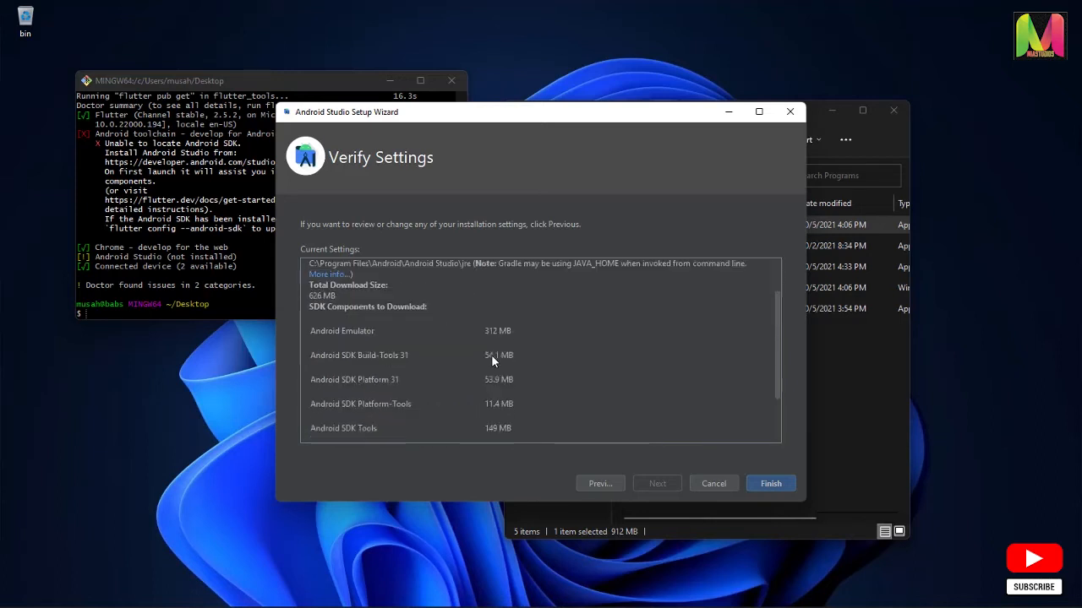
scroll(491, 354, "up", 5)
scroll(491, 356, "down", 5)
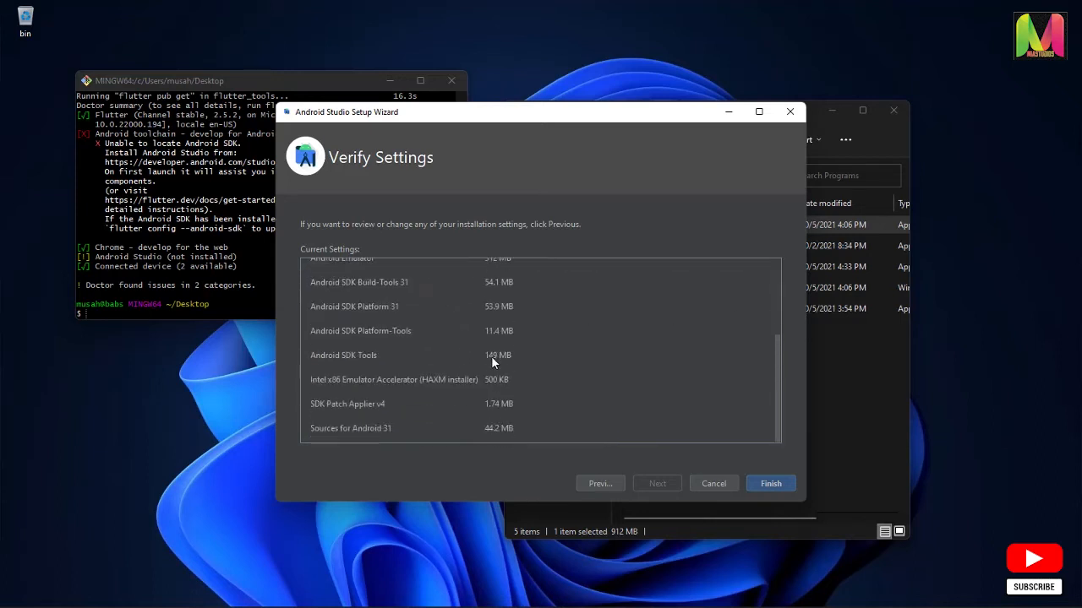
scroll(491, 355, "up", 5)
scroll(491, 356, "down", 5)
left_click(771, 484)
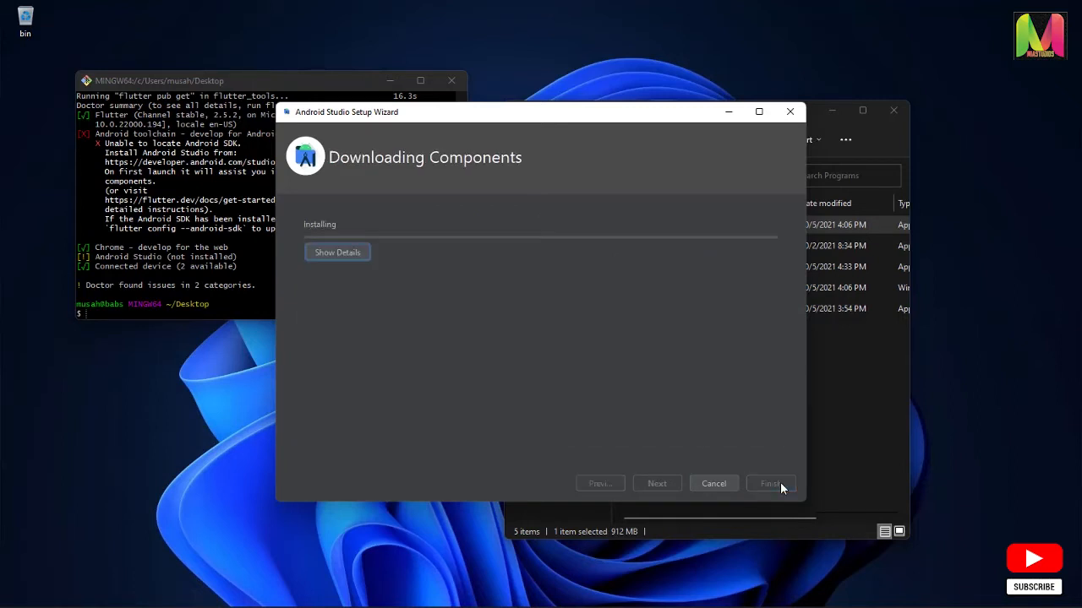
left_click(346, 264)
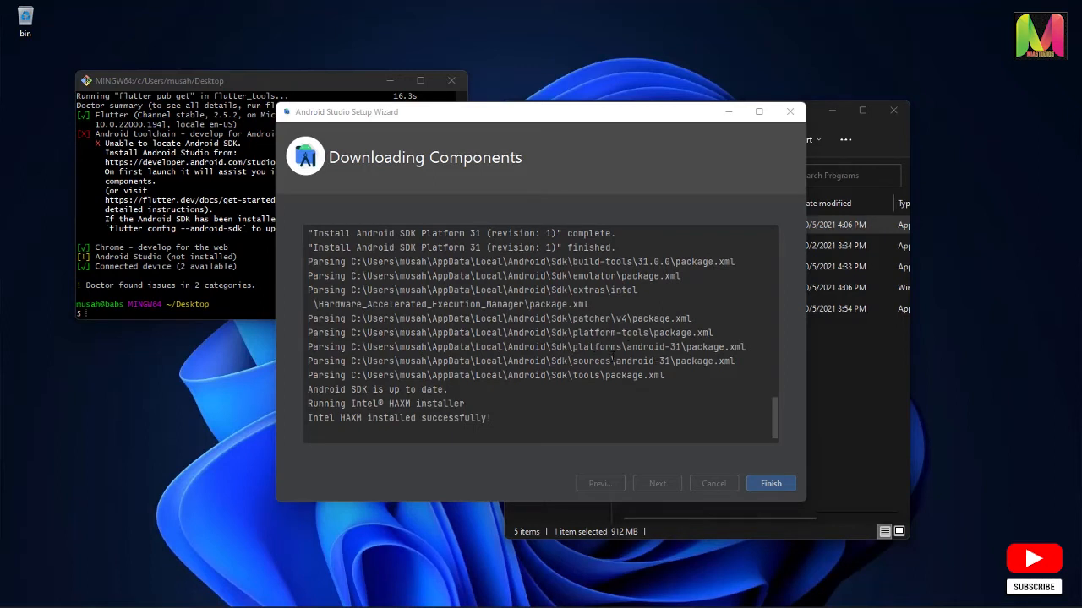
scroll(612, 361, "up", 3)
scroll(612, 361, "down", 3)
left_click(770, 484)
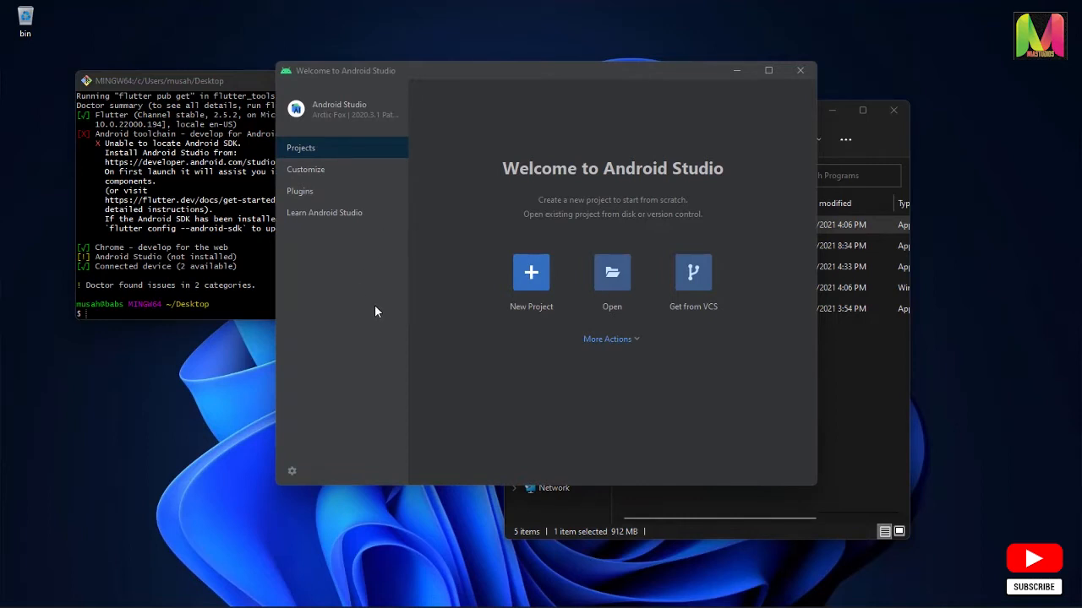
left_click(636, 340)
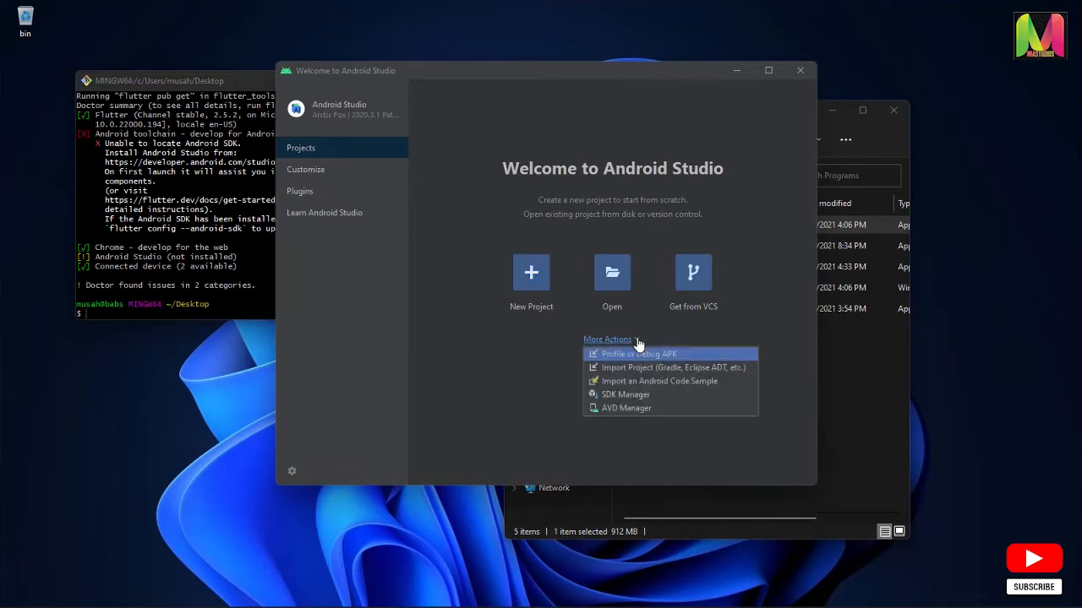
left_click(483, 373)
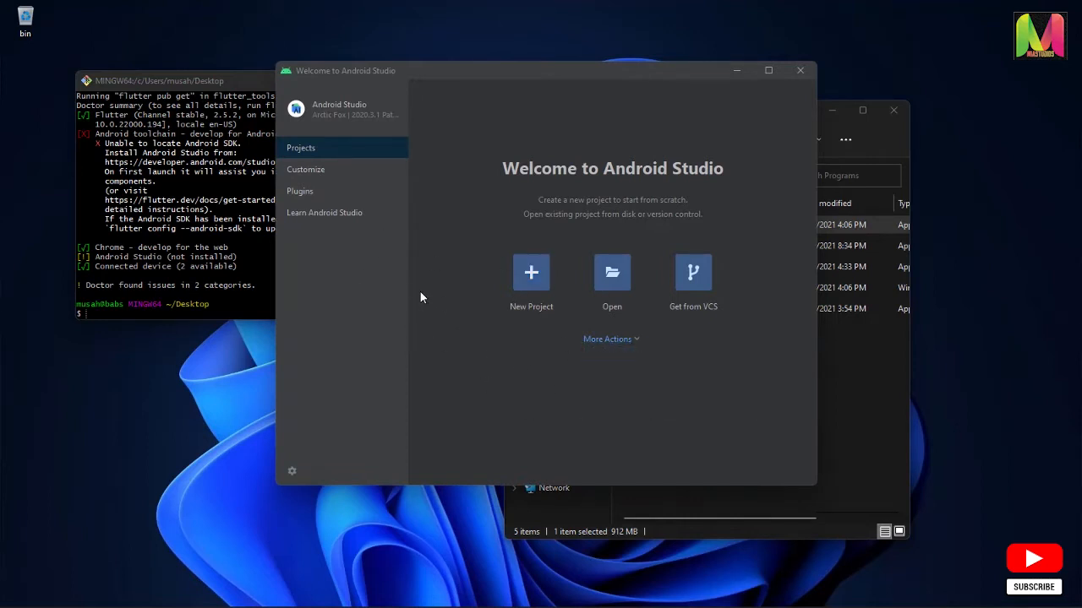
Find the Flutter plugin in the plugin marketplace and install it together with the required Dart plugin
left_click(321, 191)
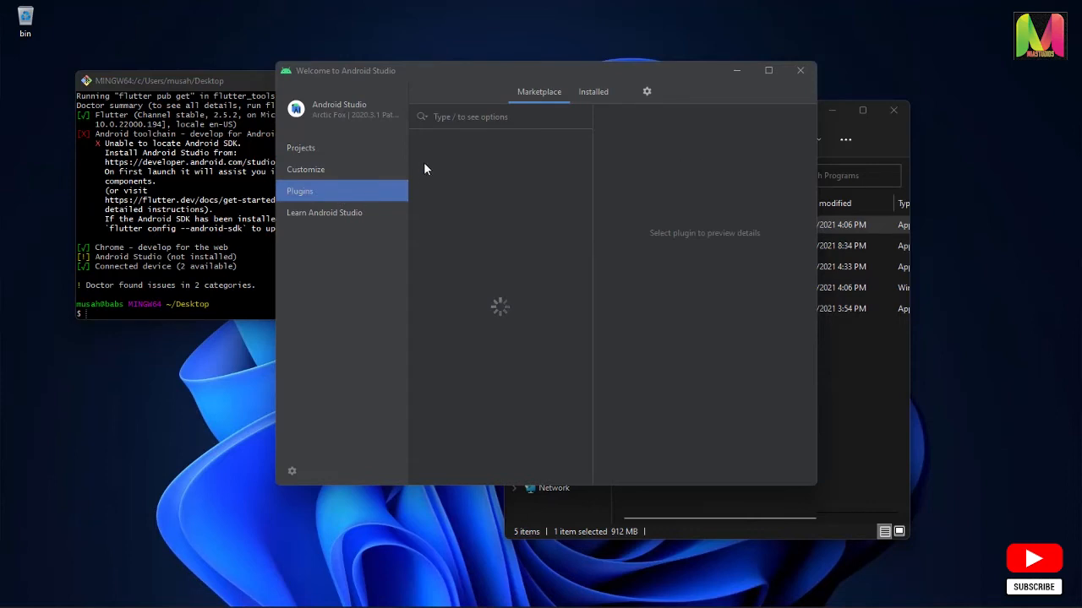
left_click(447, 118)
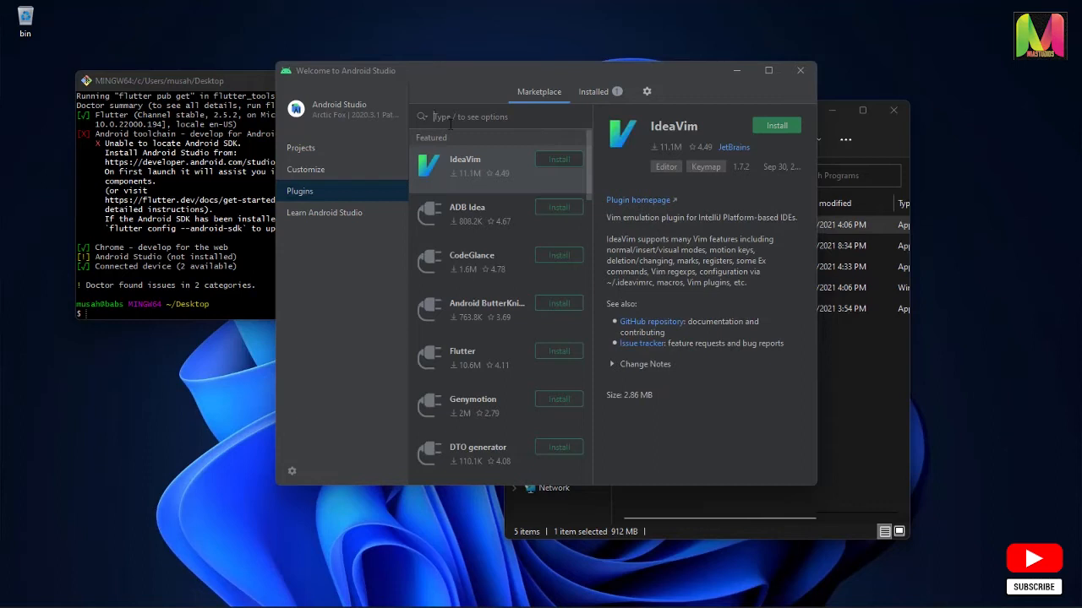
type("flutter")
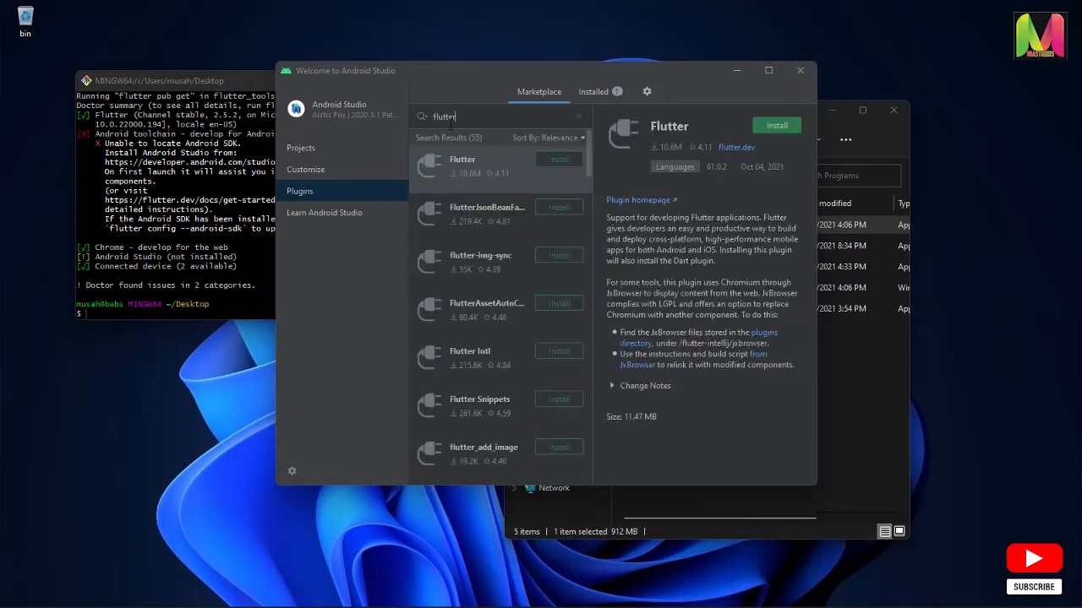
left_click(556, 160)
left_click(518, 305)
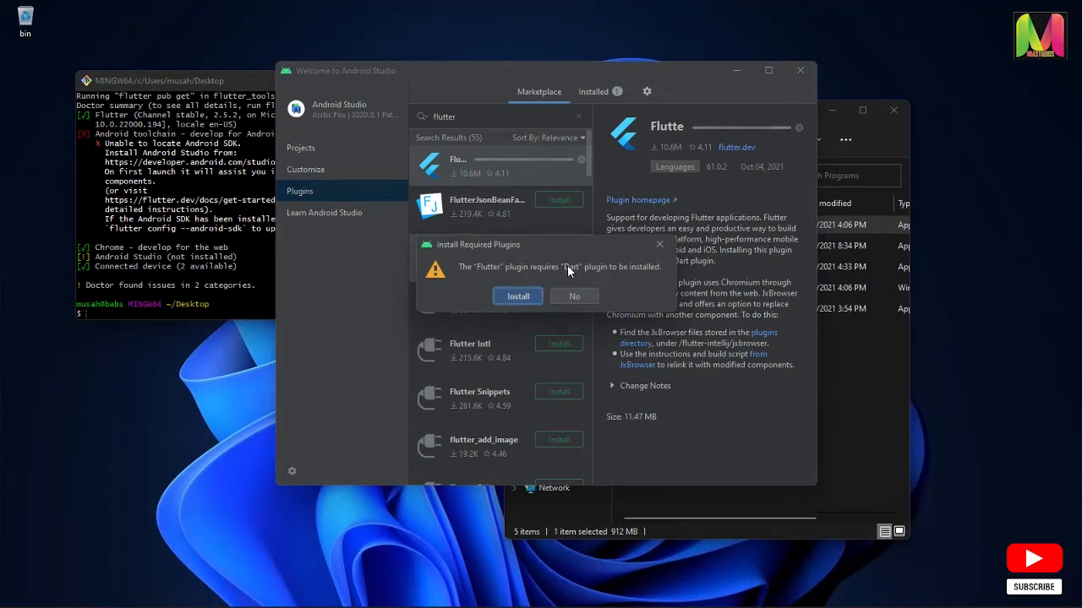
left_click(511, 298)
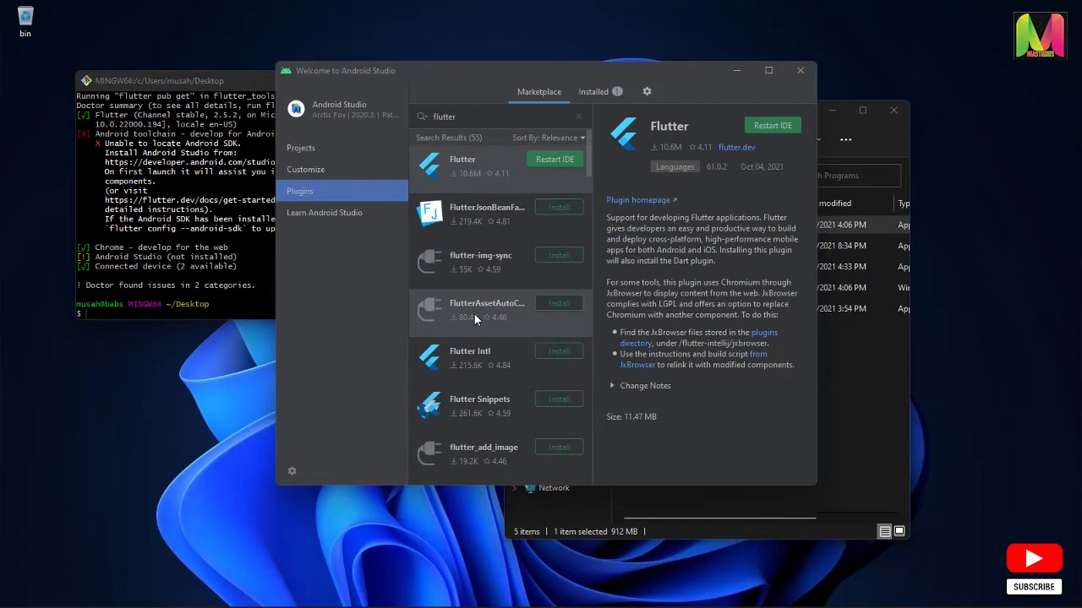
Install the FlutterAssetAutoCompletion plugin and restart Android Studio to apply the plugin changes
left_click(495, 306)
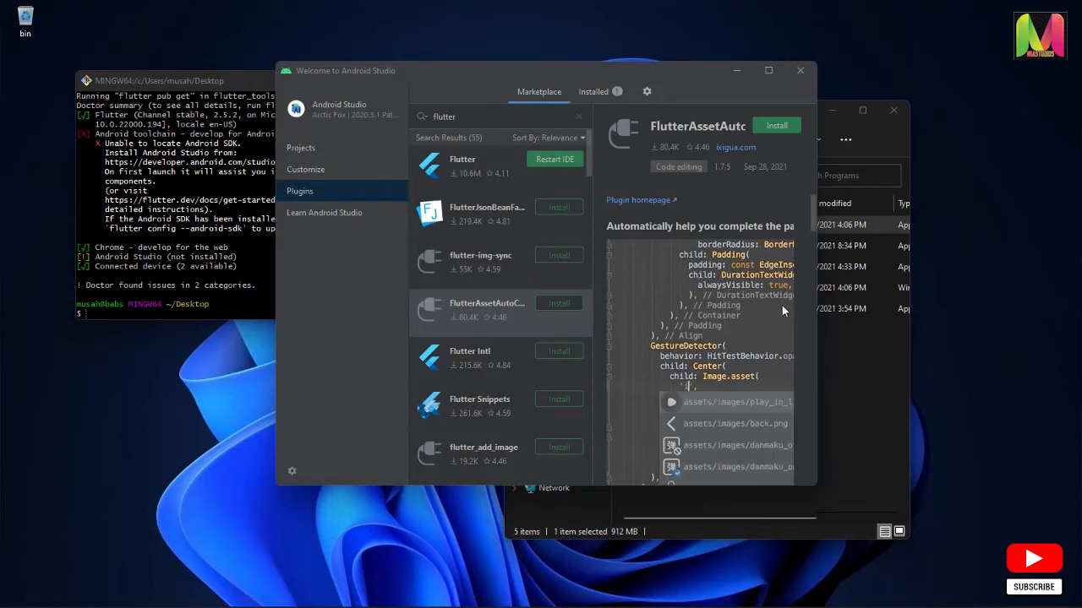
left_click_drag(816, 319, 995, 330)
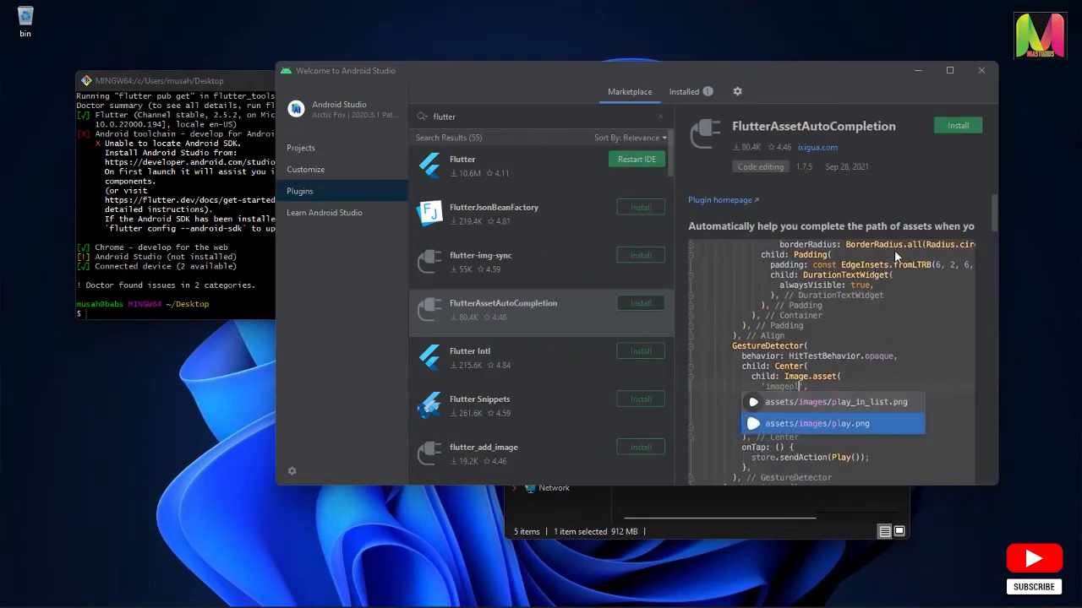
left_click(958, 127)
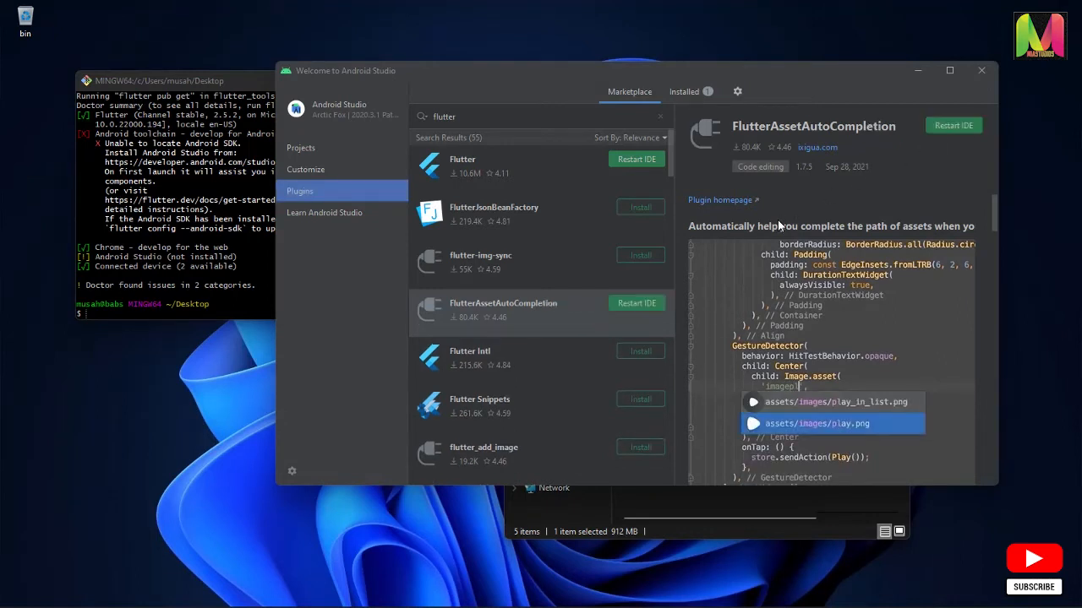
left_click(643, 161)
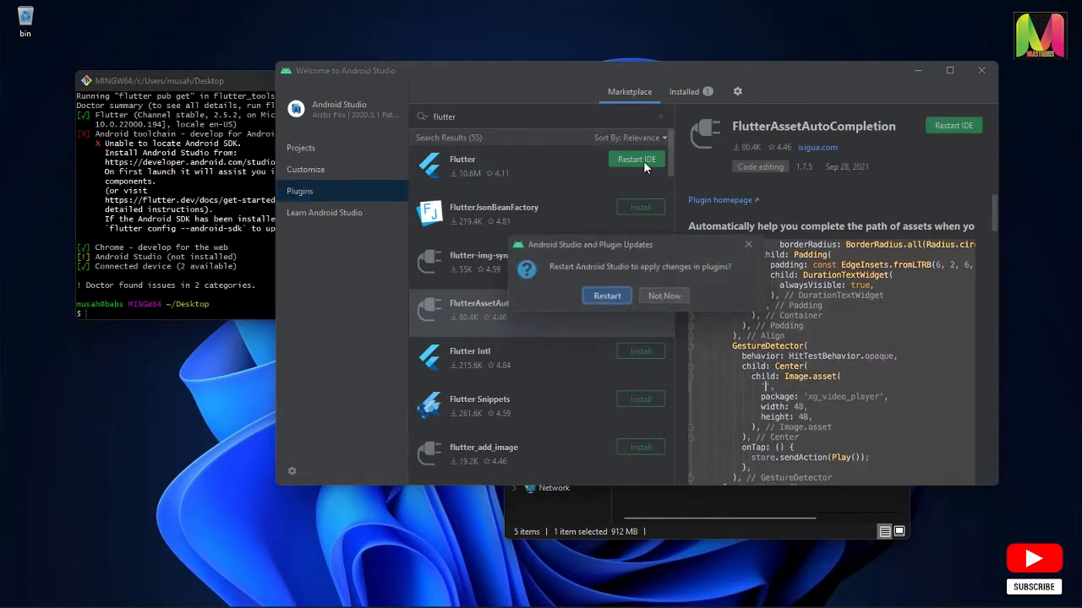
left_click(606, 296)
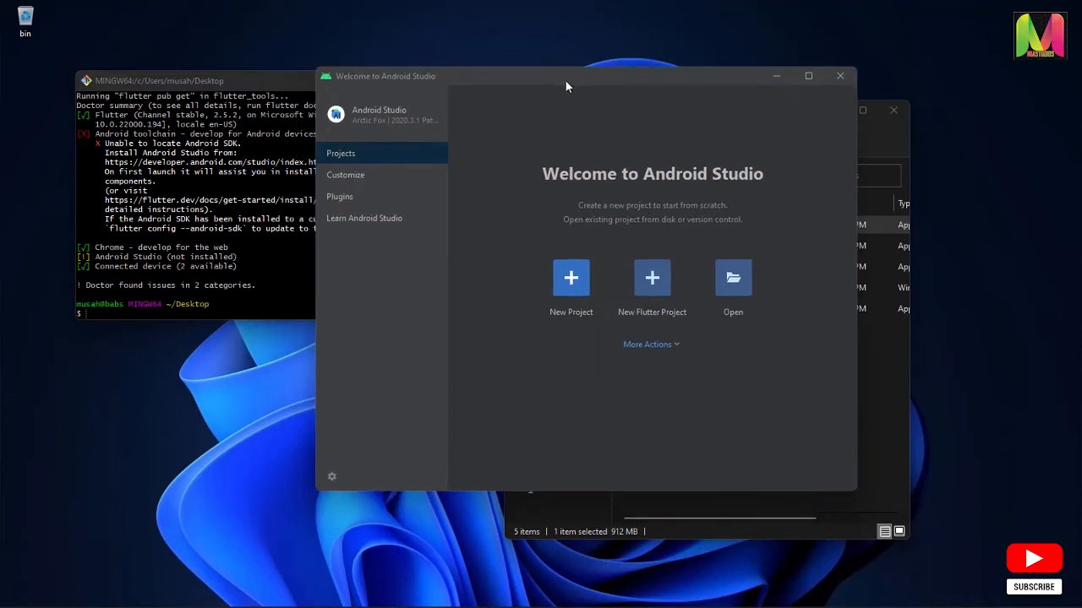
Replace the old Git Bash window with a new one on the desktop folder and run flutter doctor
left_click(270, 84)
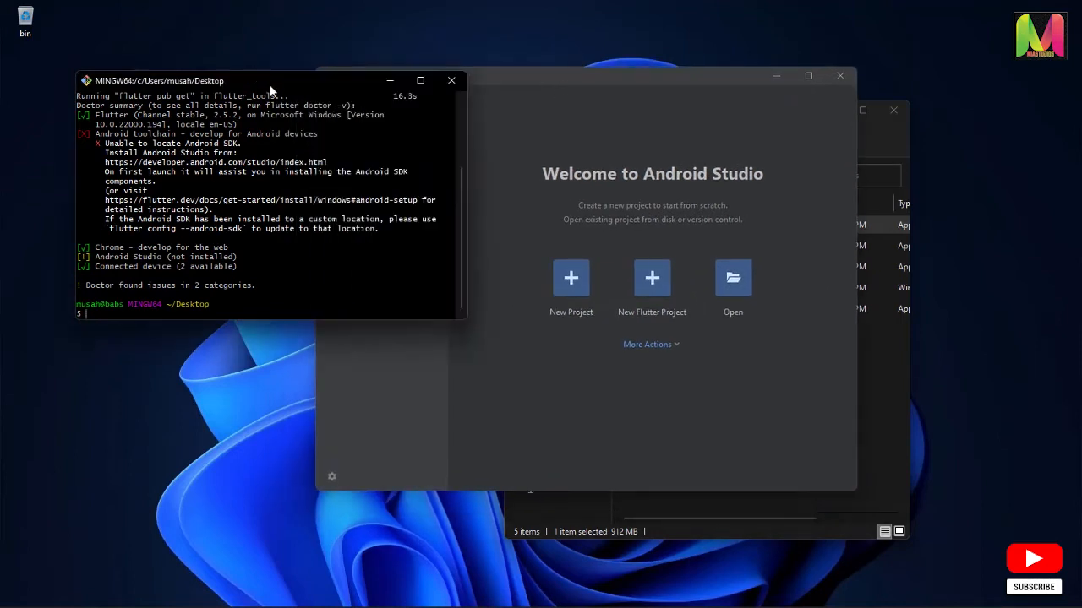
left_click(448, 85)
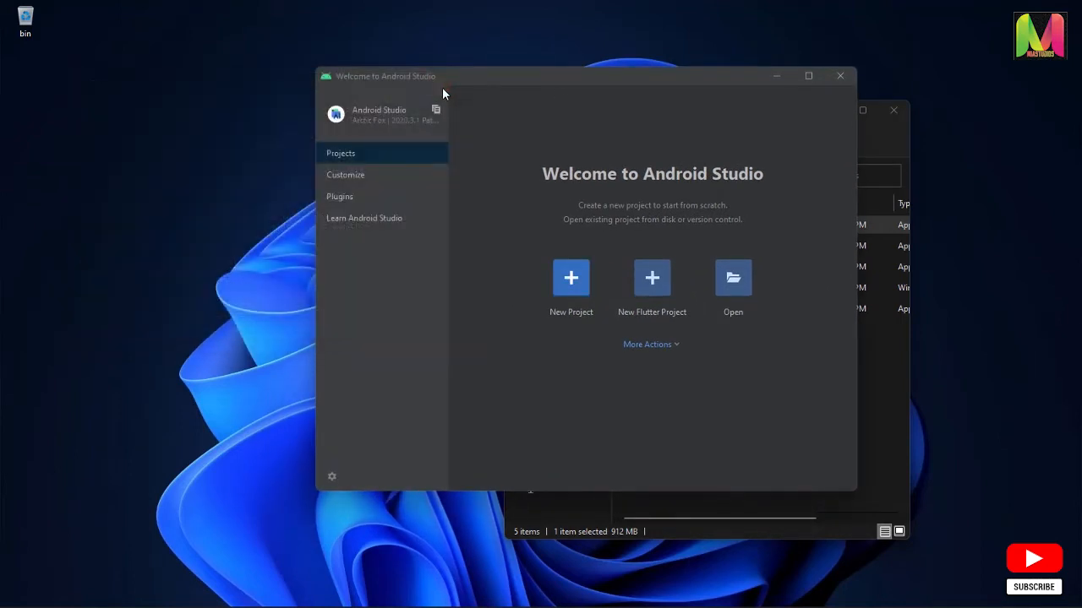
right_click(162, 200)
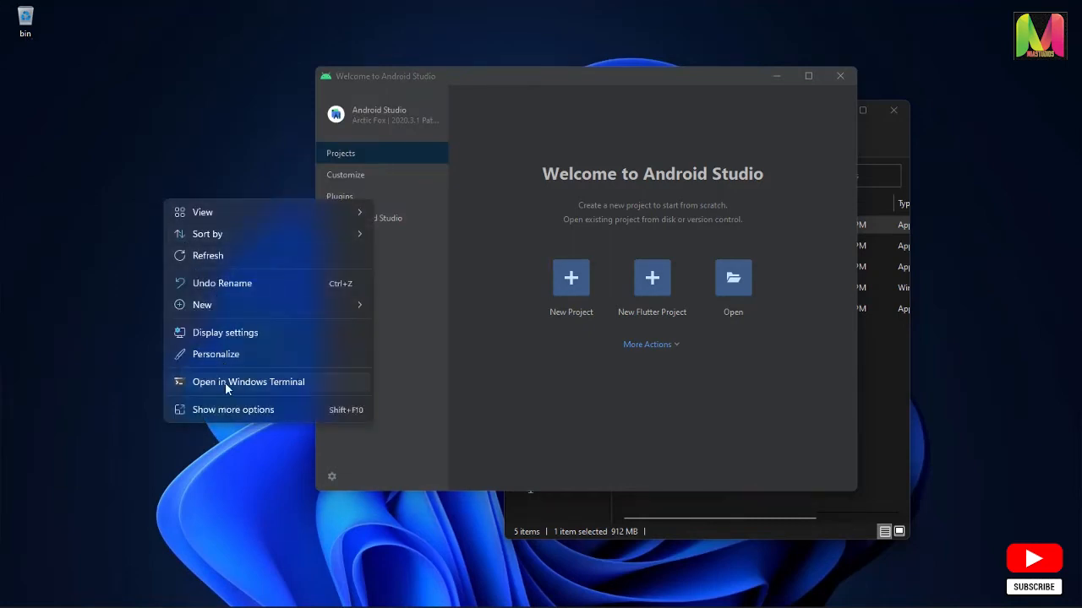
left_click(281, 410)
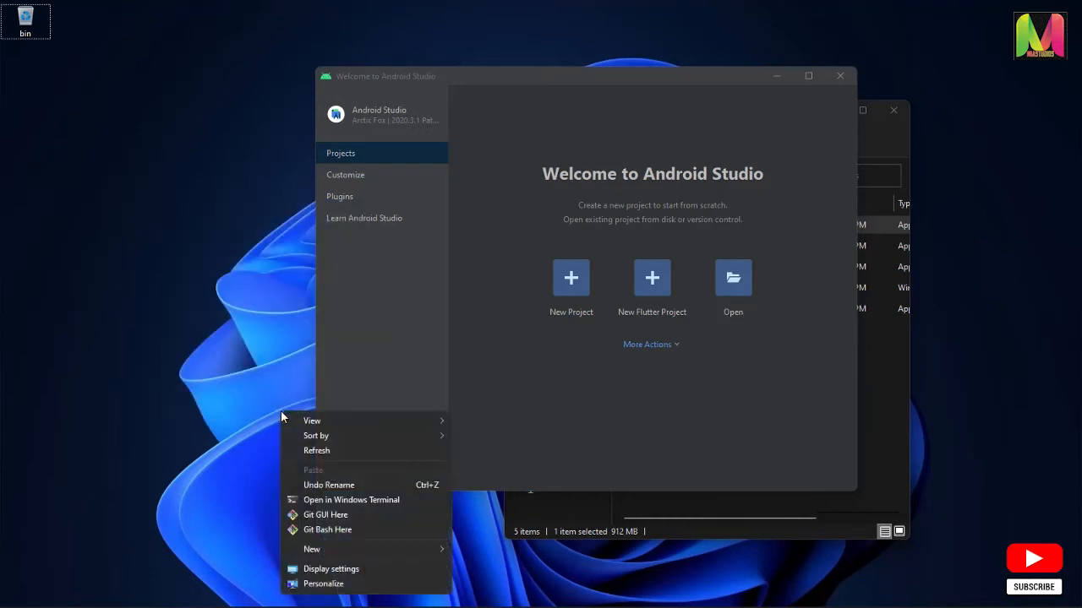
left_click(334, 530)
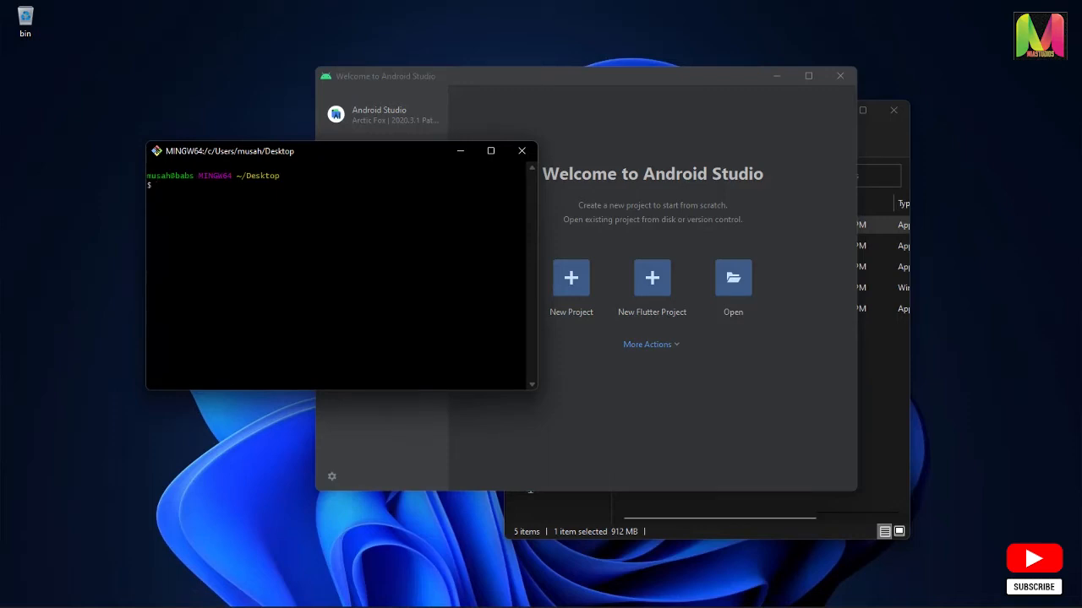
type("flutter doctor")
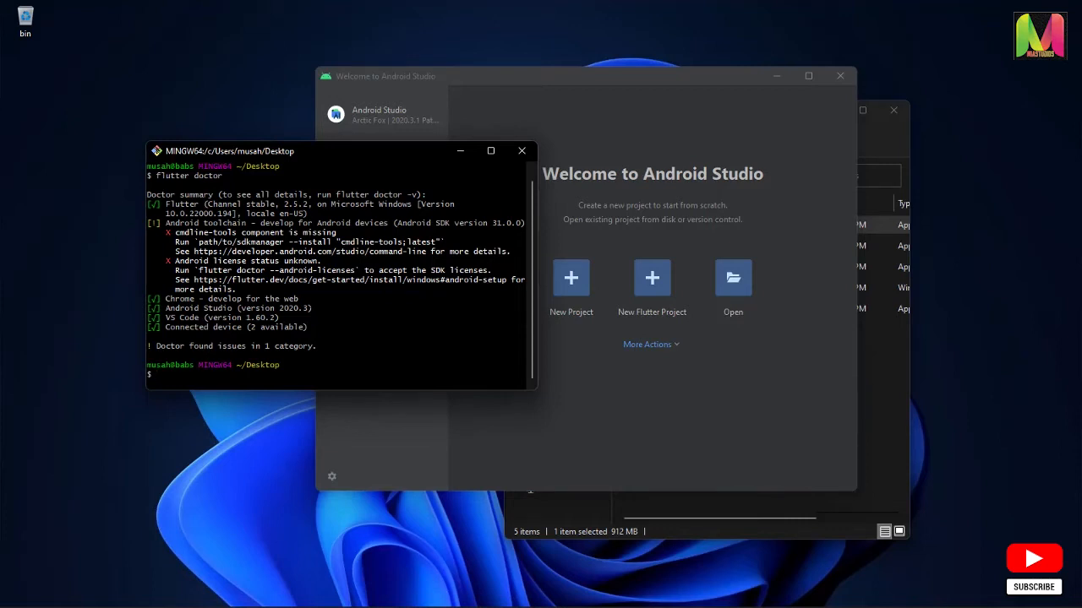
Examine the Android Studio and Android toolchain entries in the new flutter doctor output
left_click_drag(313, 309, 163, 309)
left_click(163, 309)
left_click_drag(237, 290, 148, 223)
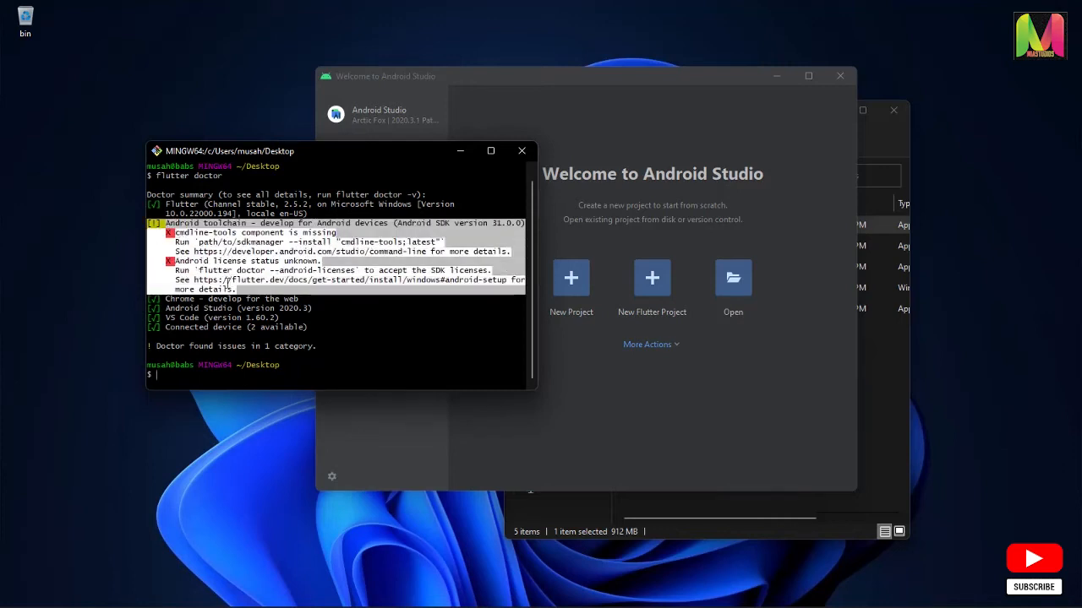
left_click(251, 290)
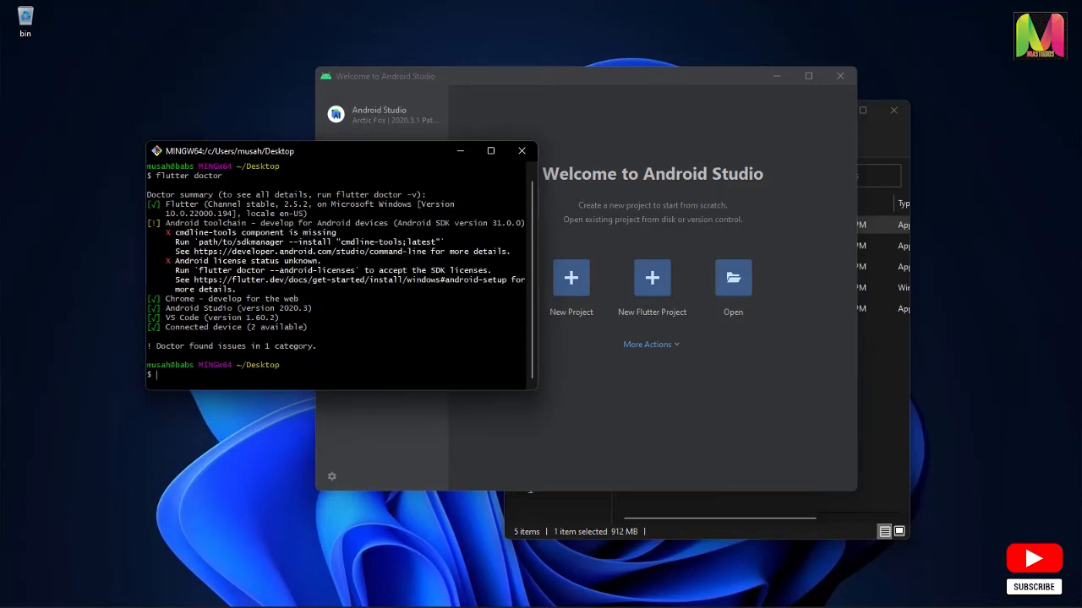
left_click_drag(237, 290, 150, 238)
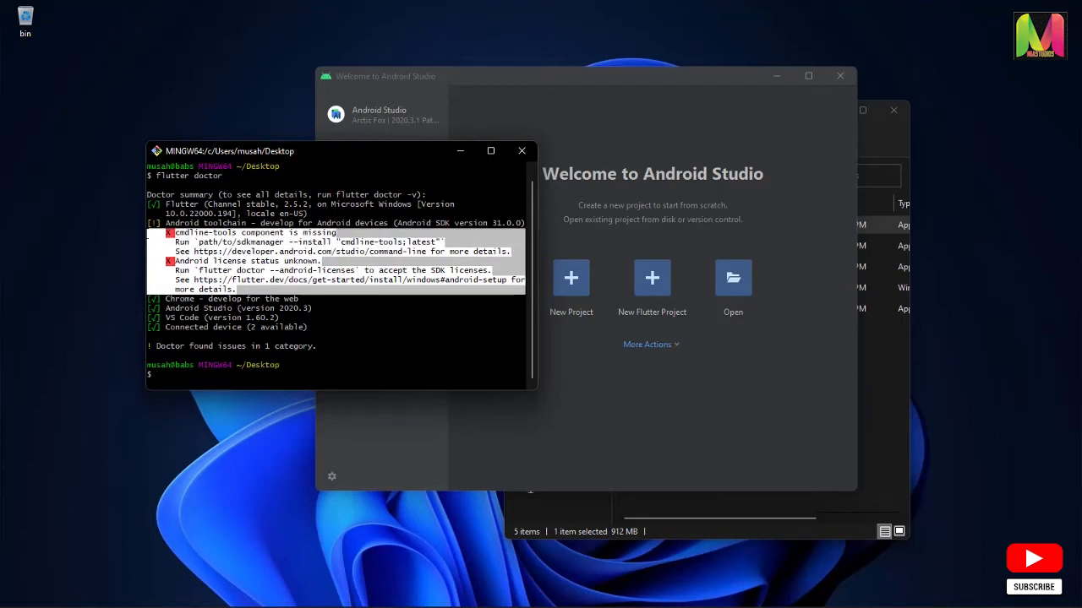
left_click_drag(148, 236, 148, 225)
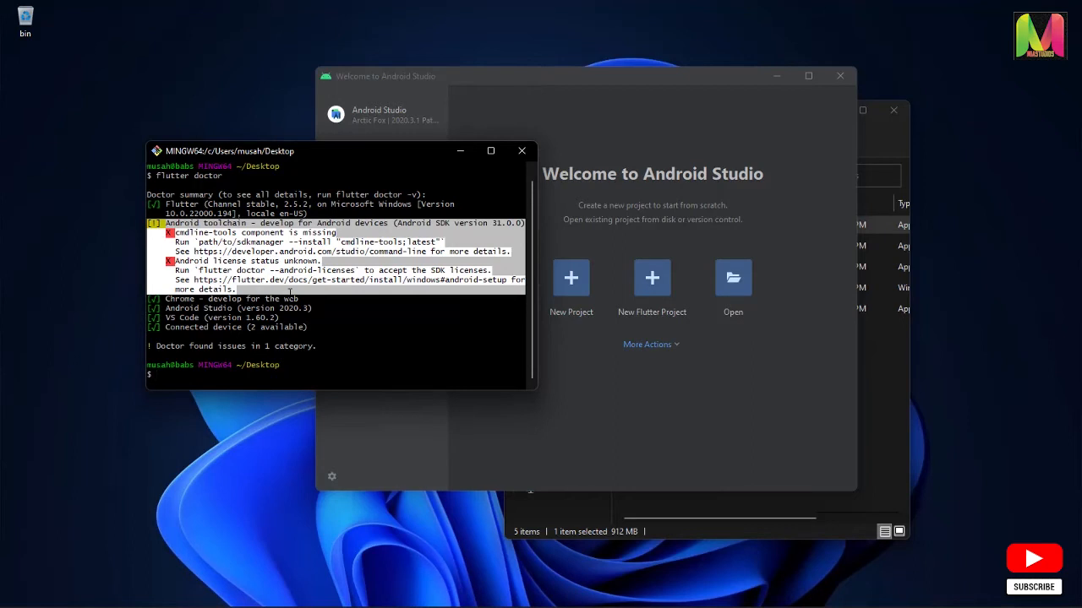
left_click(290, 291)
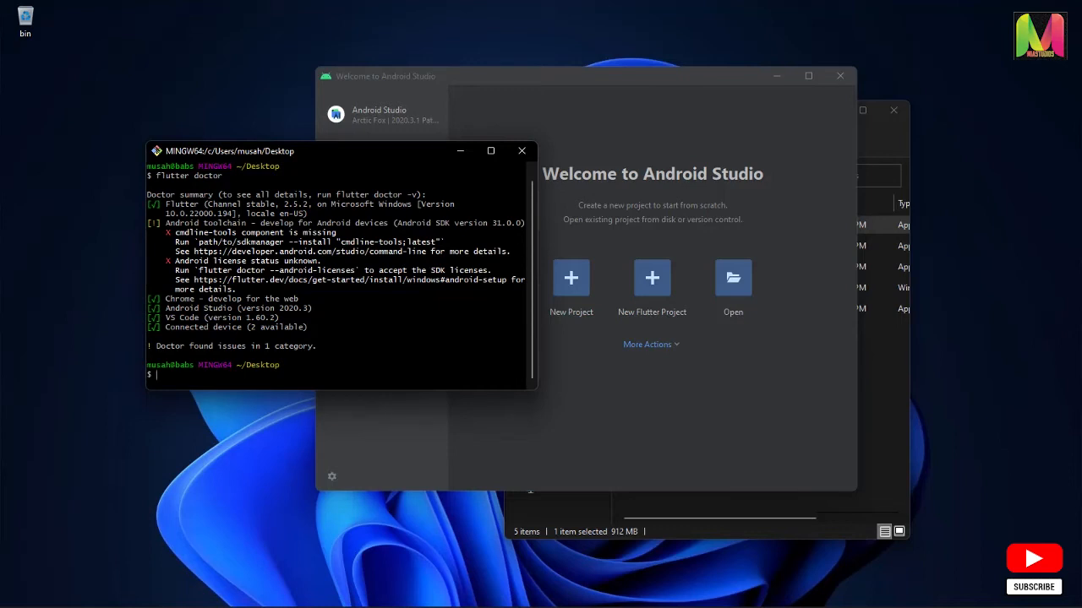
Clear the terminal and run flutter upgrade to update the Flutter SDK
type("clear")
key("Return")
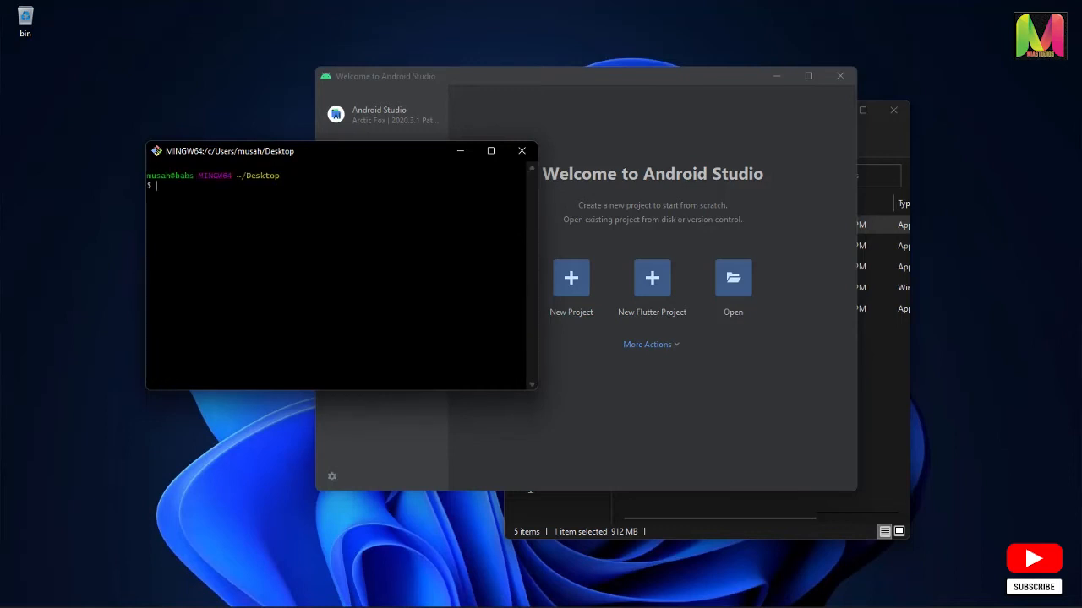
type("flutter upgrade")
key("Return")
left_click_drag(388, 150, 322, 166)
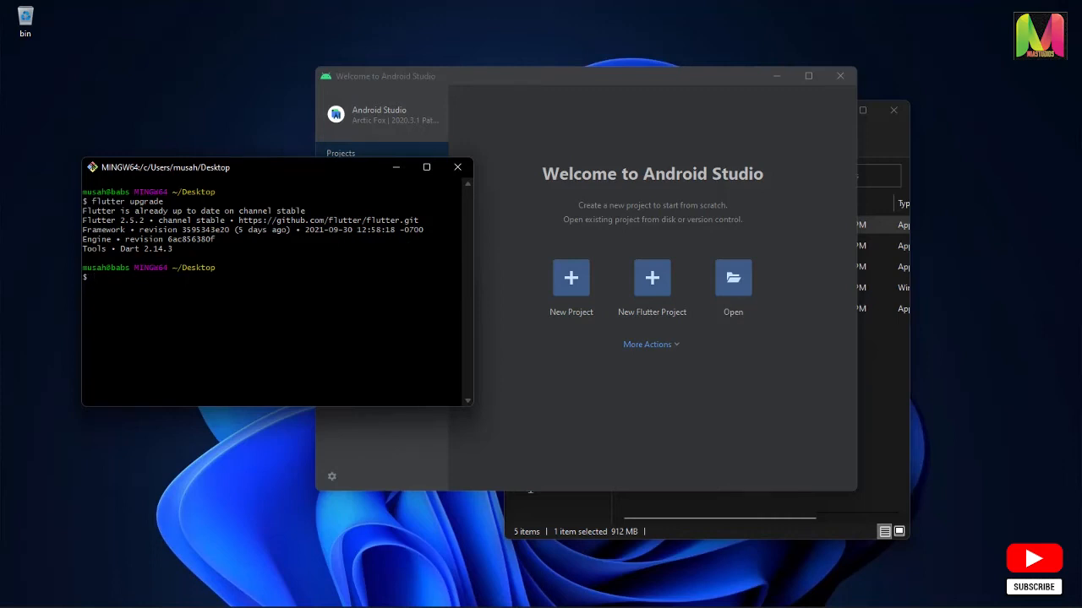
Enable Flutter web support with the command flutter config --enable-web
type("flutter --")
key("BackSpace")
key("BackSpace")
type("config --enable-web")
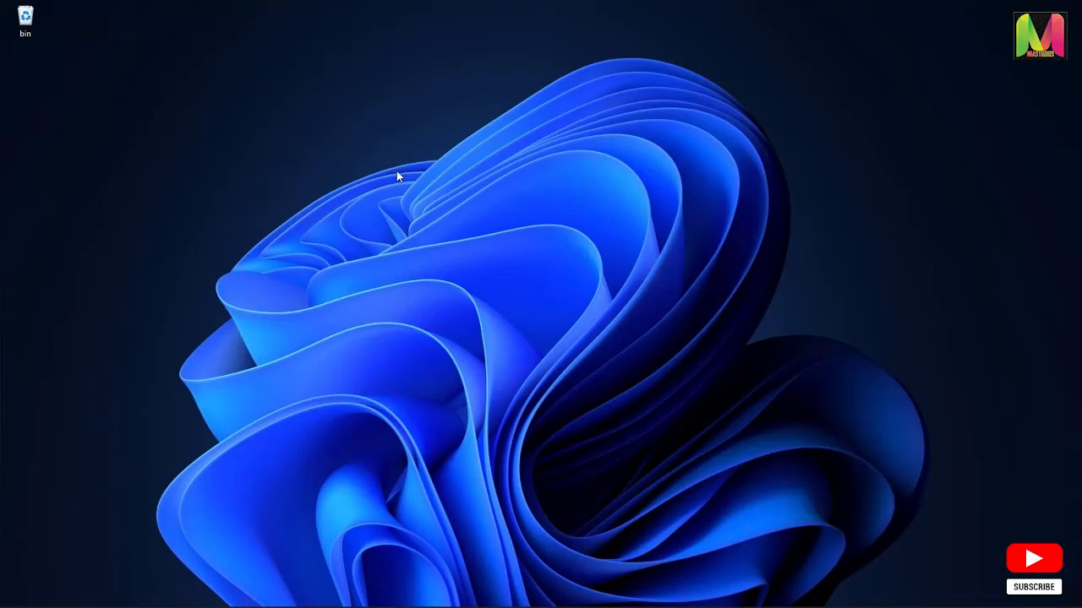
Open Git Bash on the desktop folder and create a Flutter project named hello_world with flutter create
right_click(396, 171)
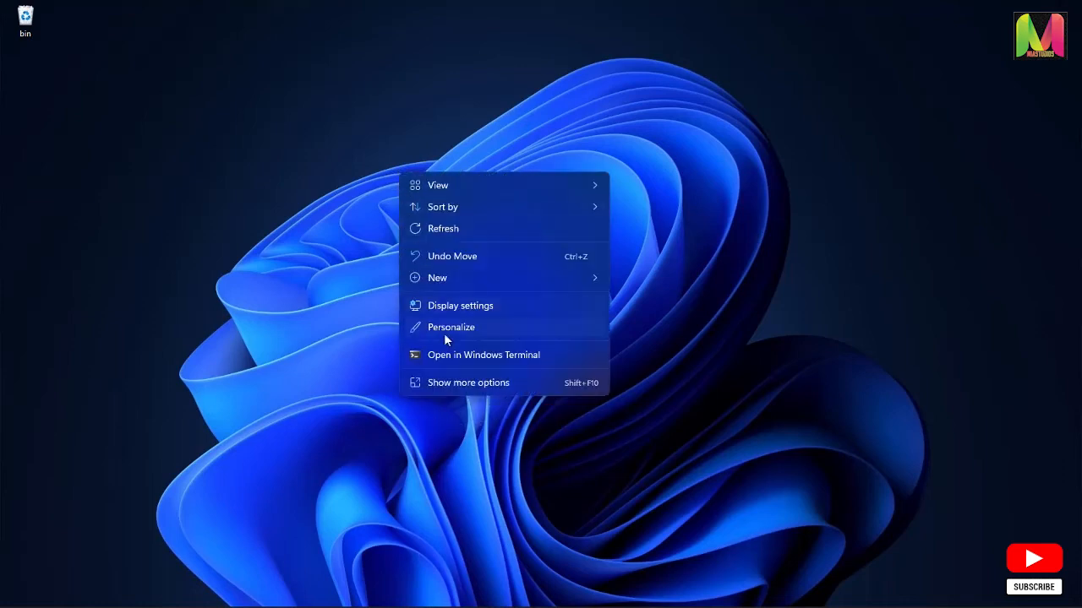
left_click(477, 384)
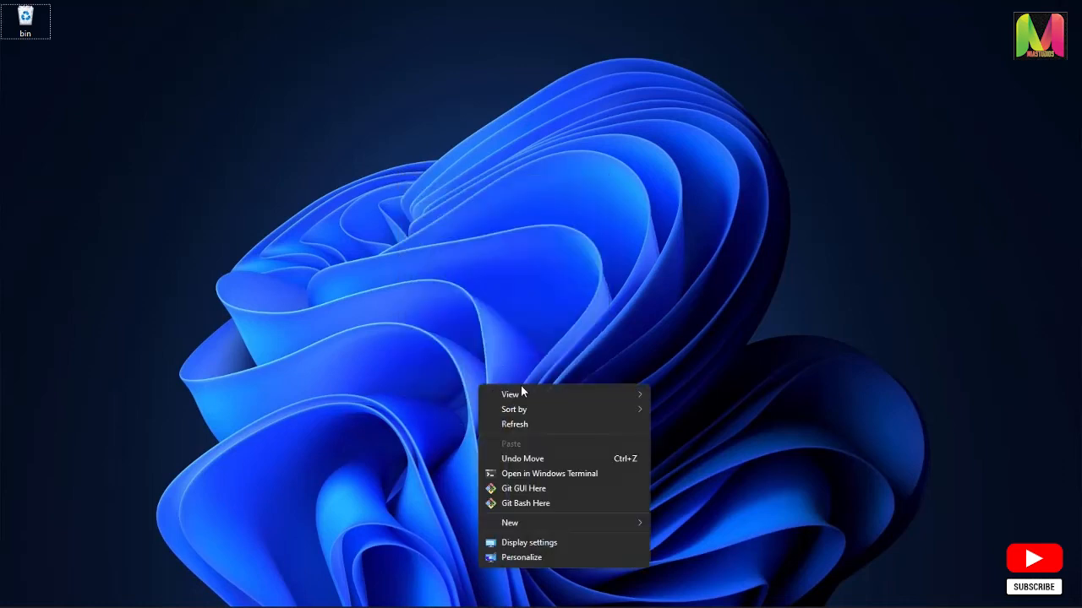
left_click(539, 505)
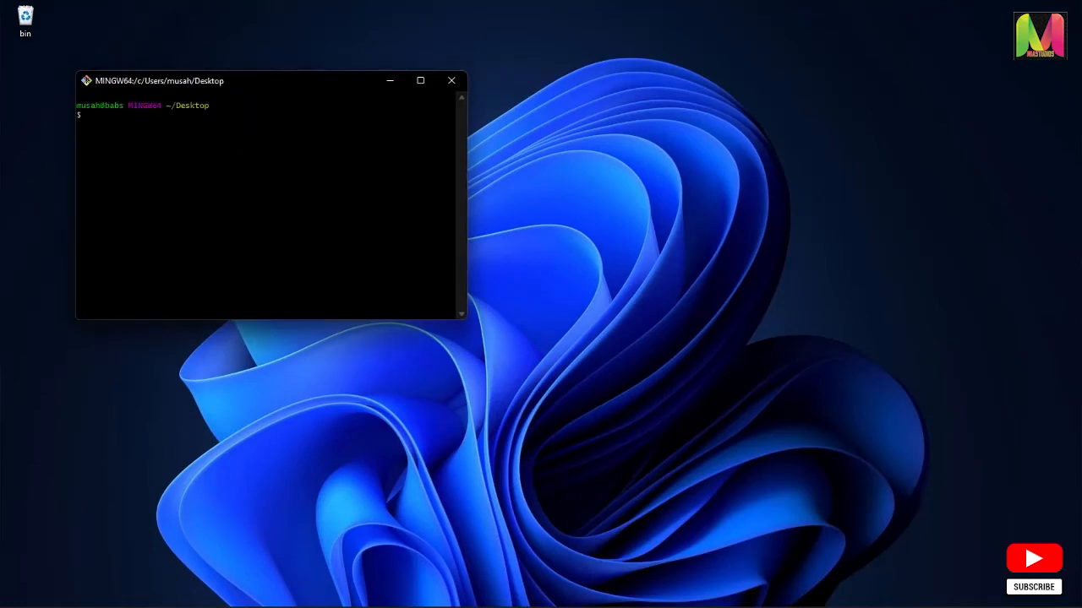
type("flutter create hello_world")
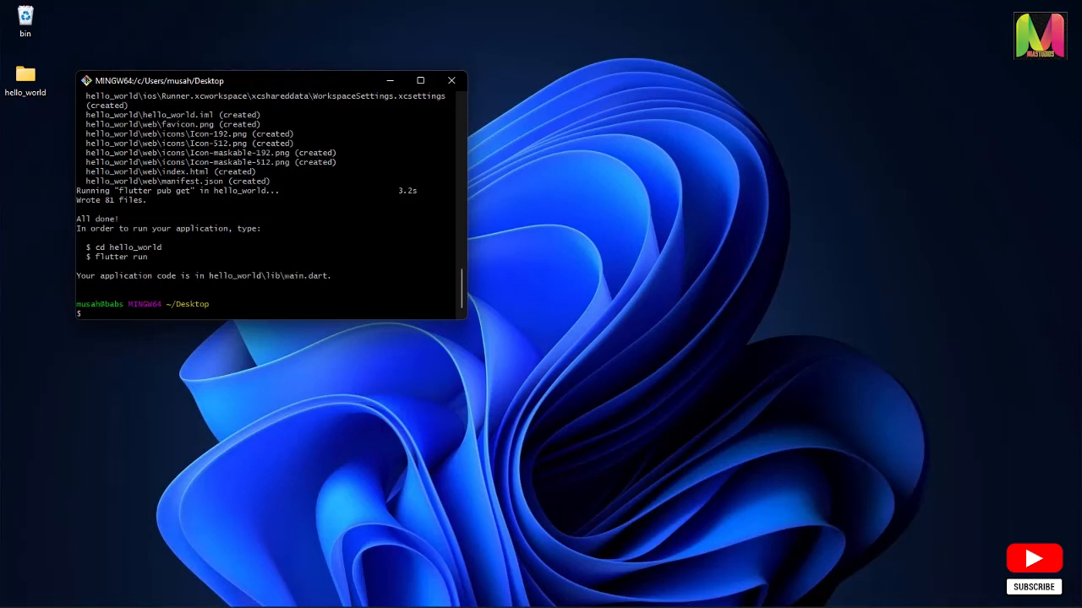
Change into the hello_world directory in Git Bash and open the project in Visual Studio Code with the command code
type("cd hello")
key("Tab")
key("Return")
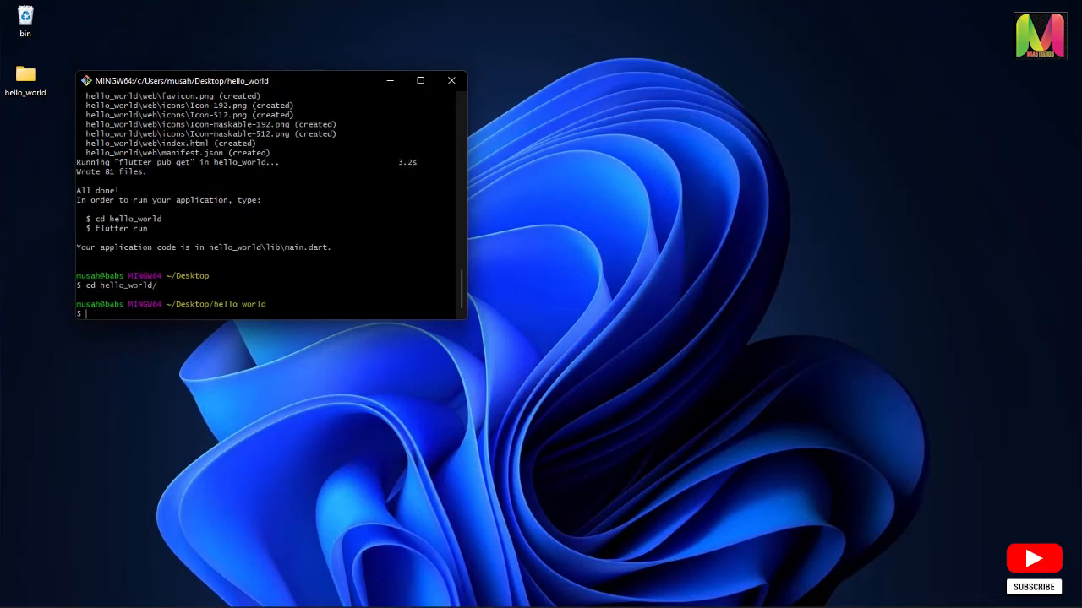
type("code .")
key("Return")
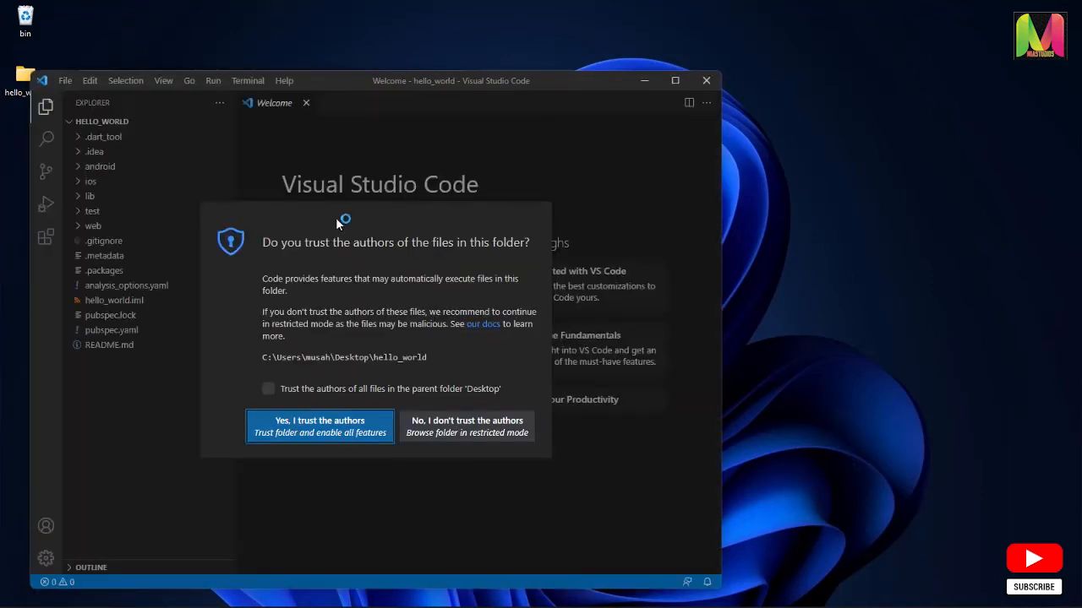
Trust the authors of the project and its parent folder Desktop, and accept the recommended VS Code settings for Dart & Flutter
left_click(270, 389)
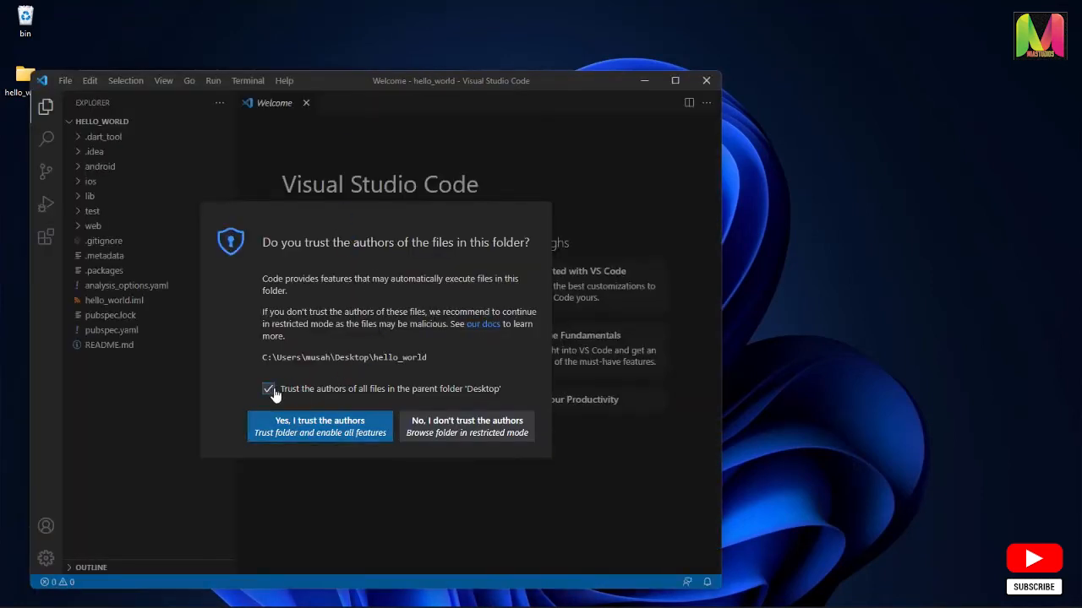
left_click(313, 432)
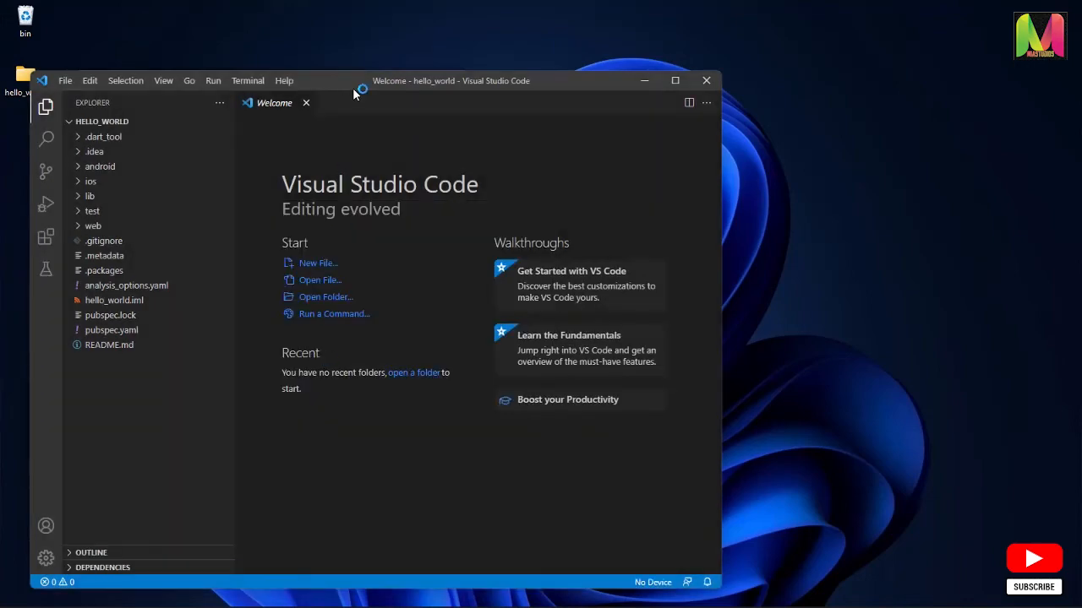
left_click_drag(358, 89, 582, 85)
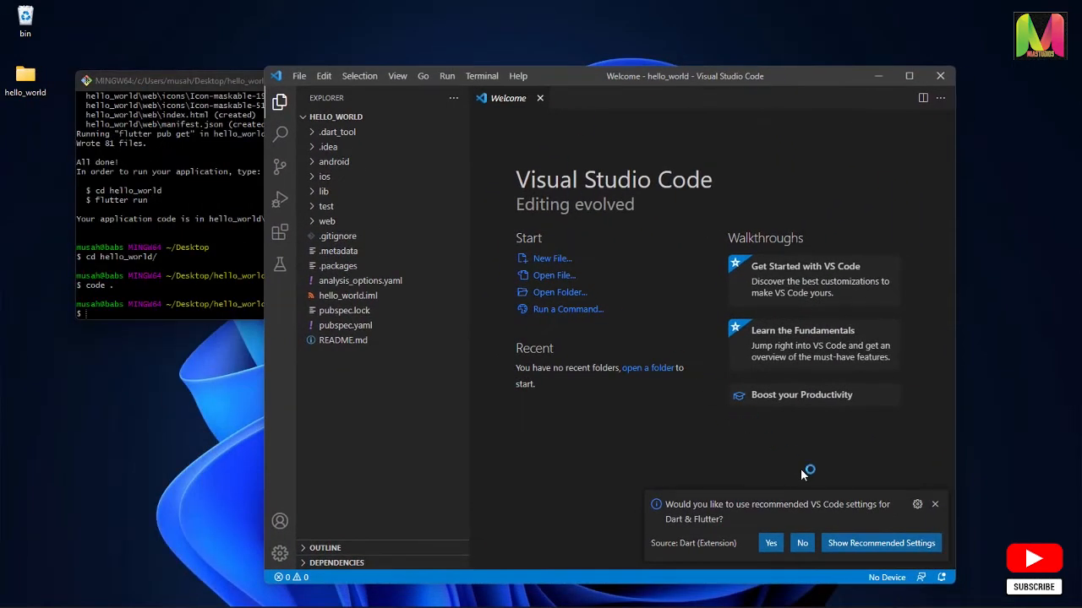
left_click(771, 545)
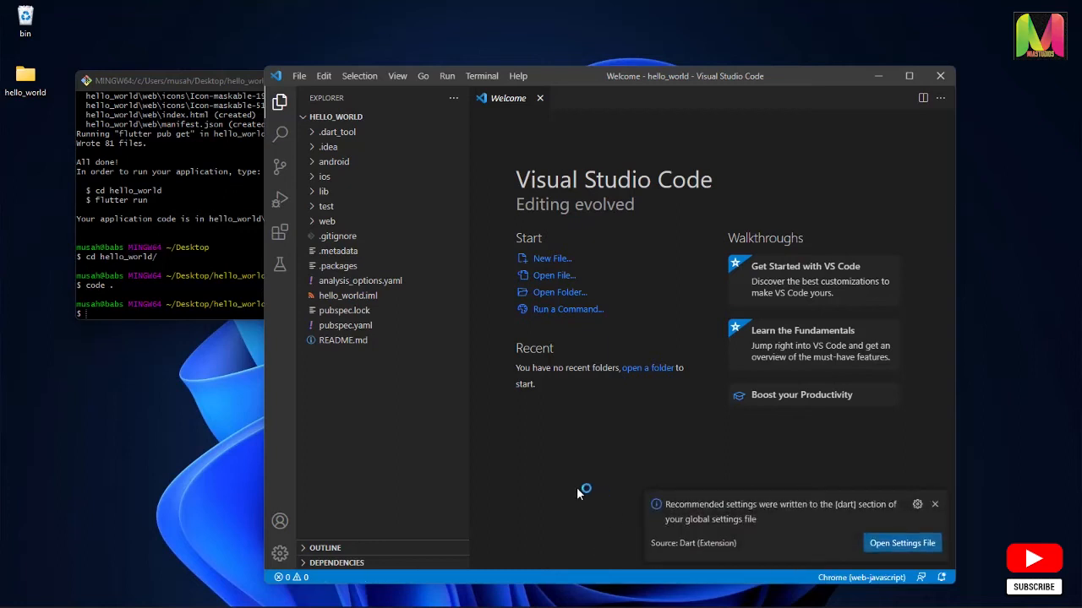
left_click(934, 505)
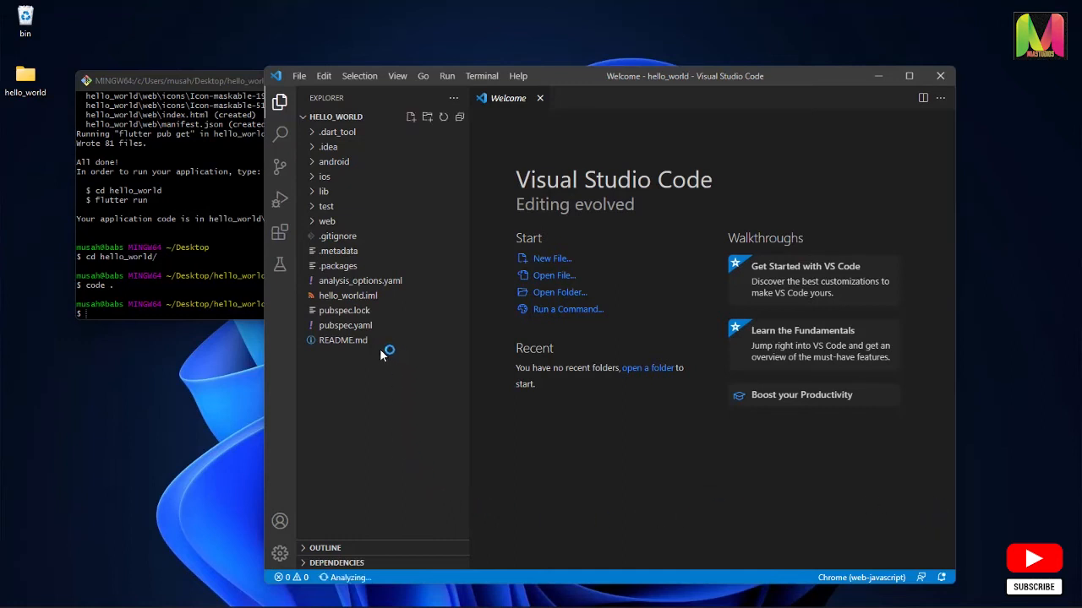
Look through the lib and test folders and examine the code in main.dart
left_click(313, 194)
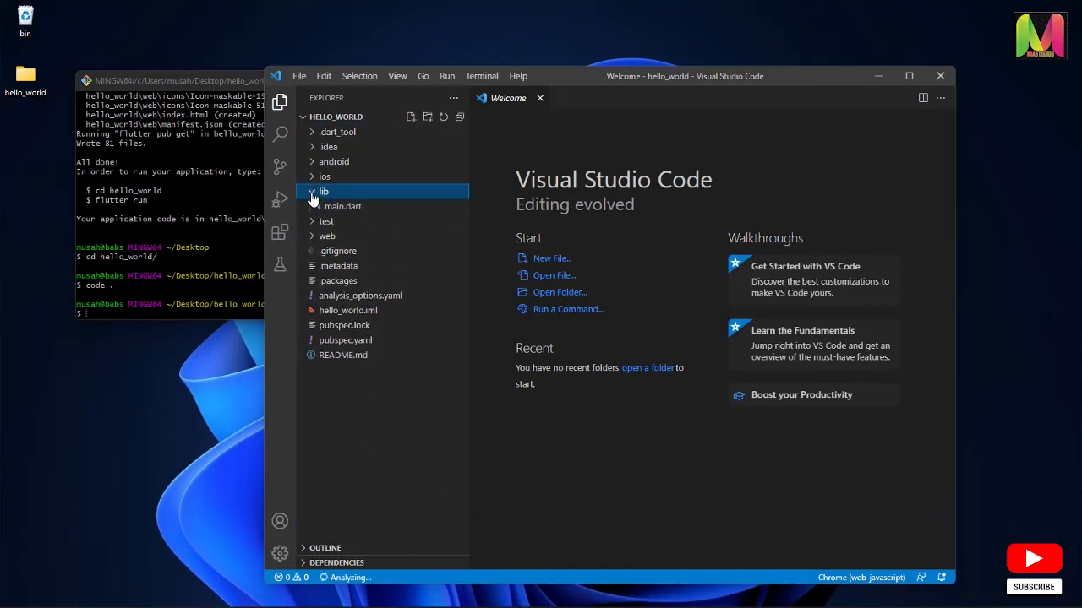
left_click(315, 224)
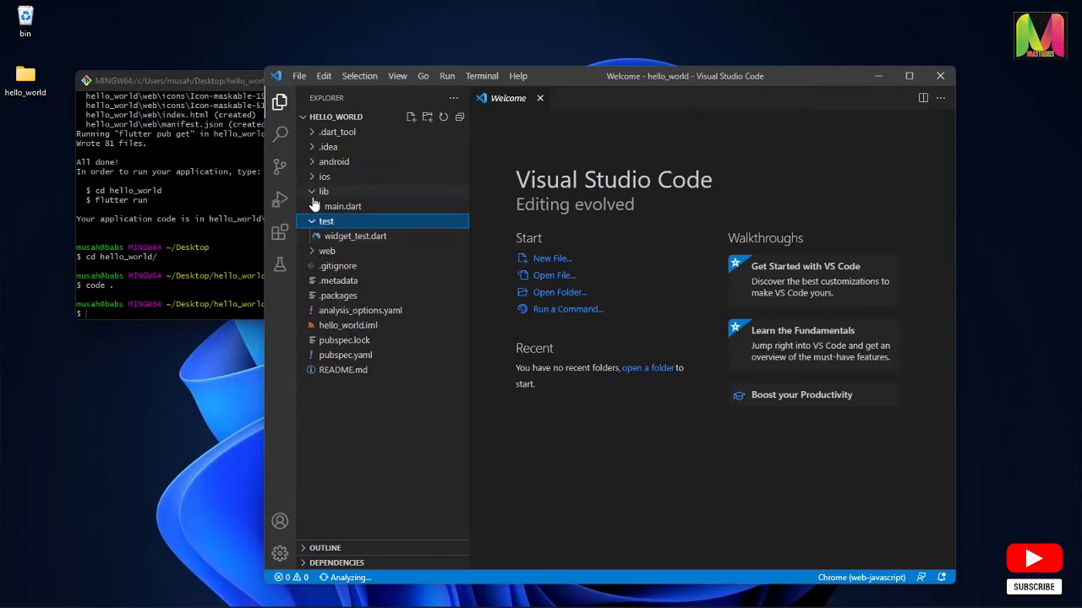
left_click(313, 195)
left_click(312, 209)
left_click(316, 194)
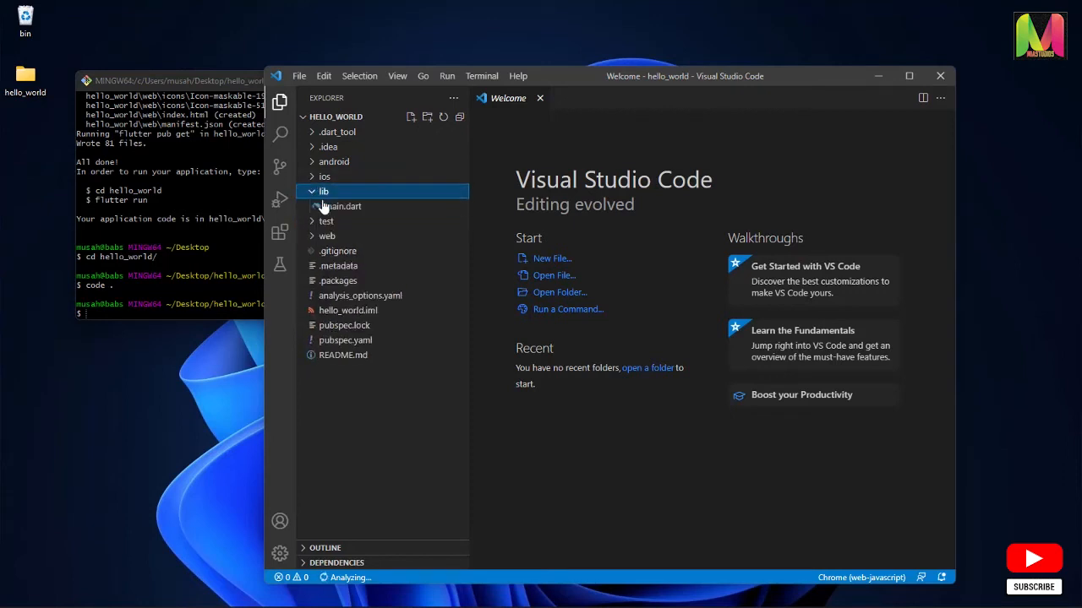
left_click(347, 208)
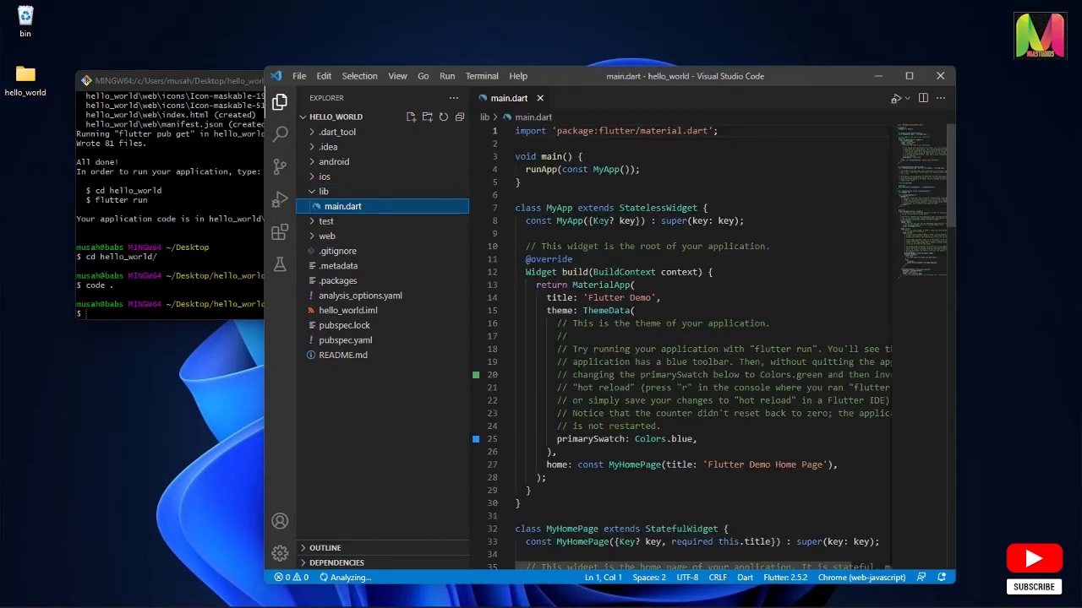
scroll(701, 338, "down", 4)
scroll(702, 338, "up", 4)
Examine the pubspec.lock and pubspec.yaml files, closing each one after viewing
left_click(364, 328)
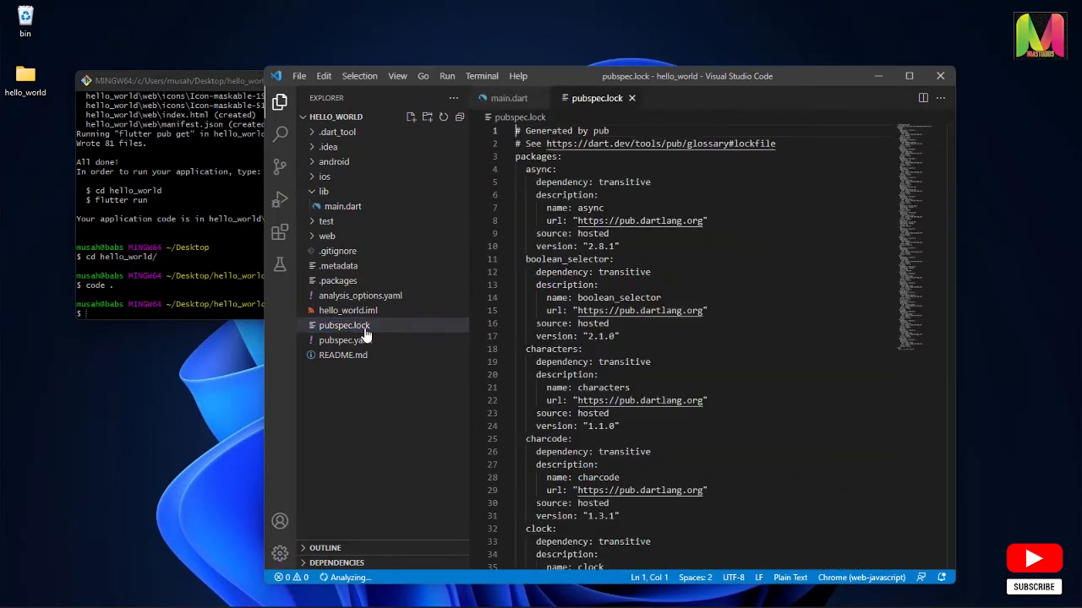
left_click(631, 98)
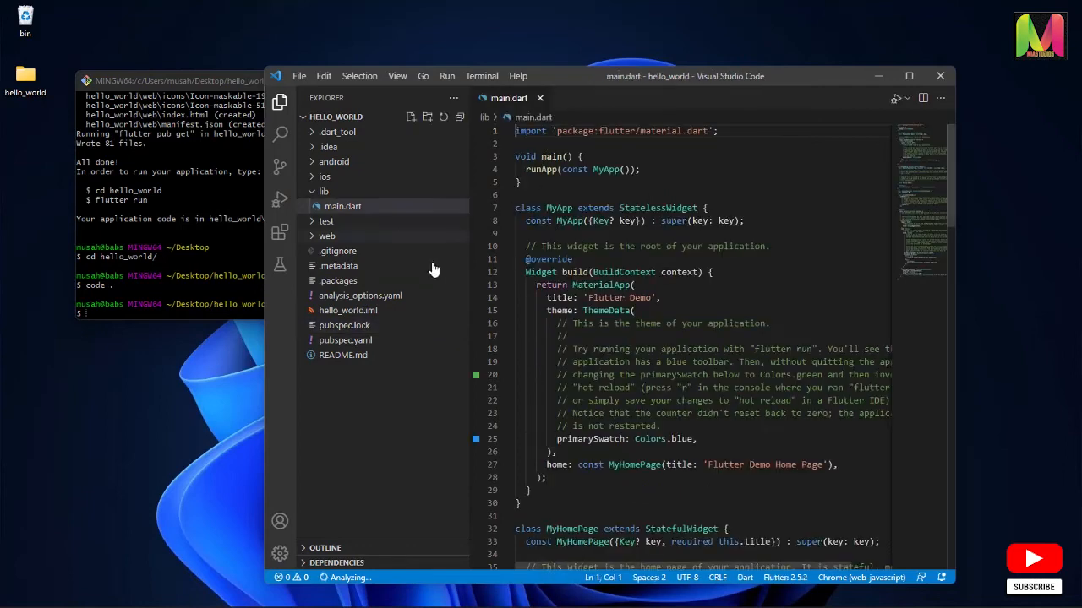
left_click(349, 343)
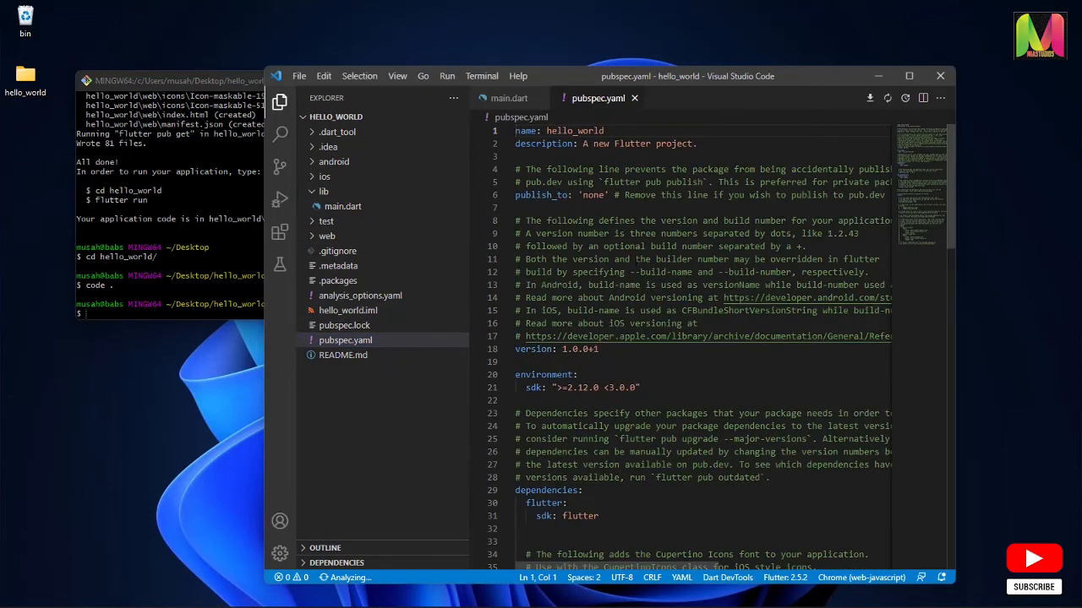
scroll(642, 253, "down", 8)
scroll(649, 180, "down", 3)
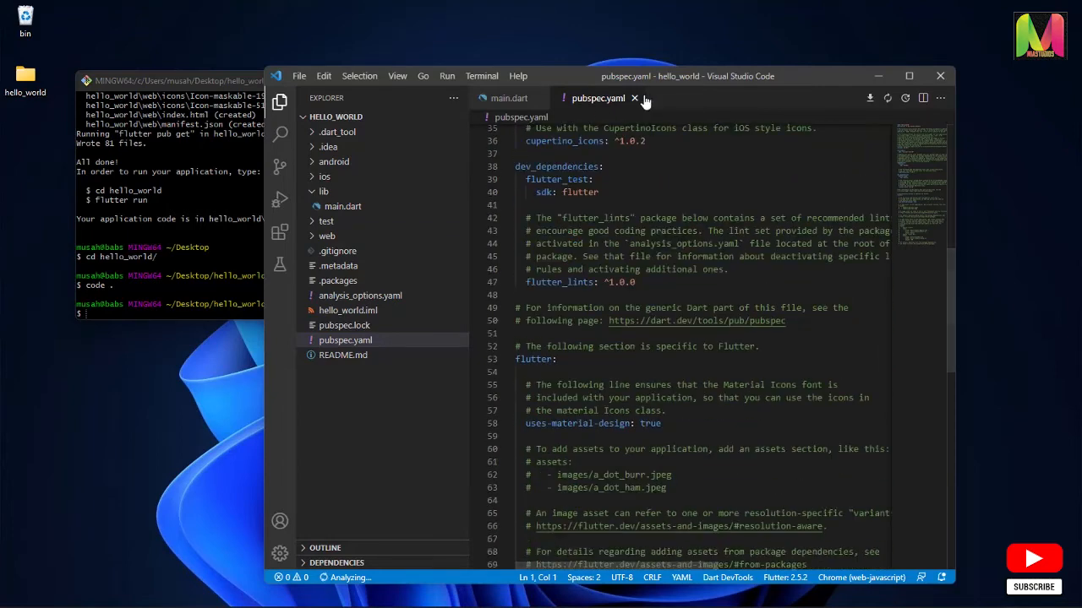
left_click(634, 98)
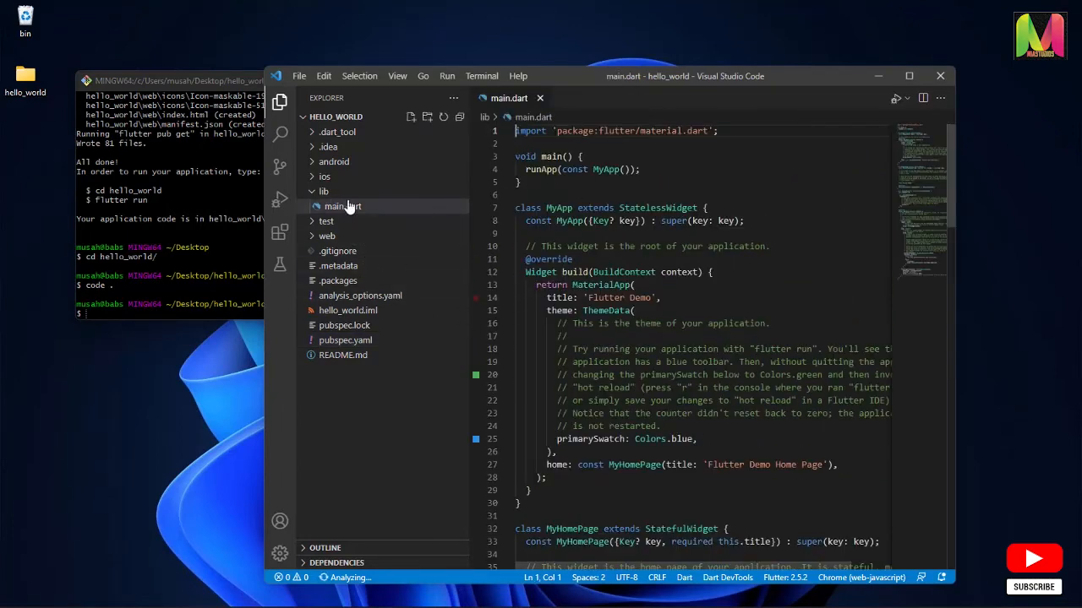
Collapse the lib folder and inspect the contents of the android, ios and web platform folders
left_click(311, 200)
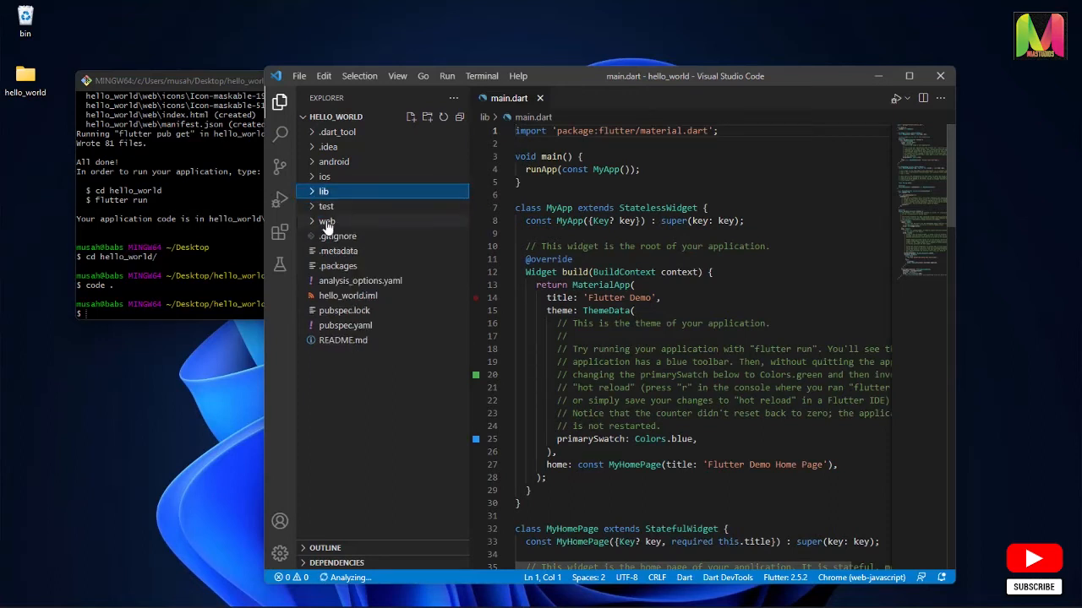
left_click(327, 163)
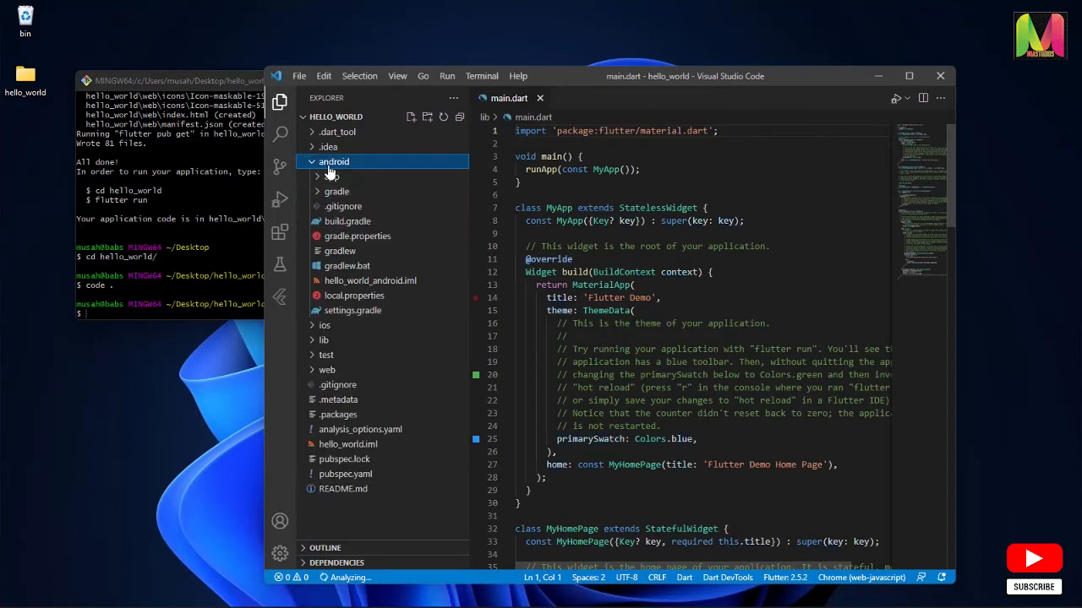
left_click(330, 163)
left_click(328, 179)
left_click(330, 179)
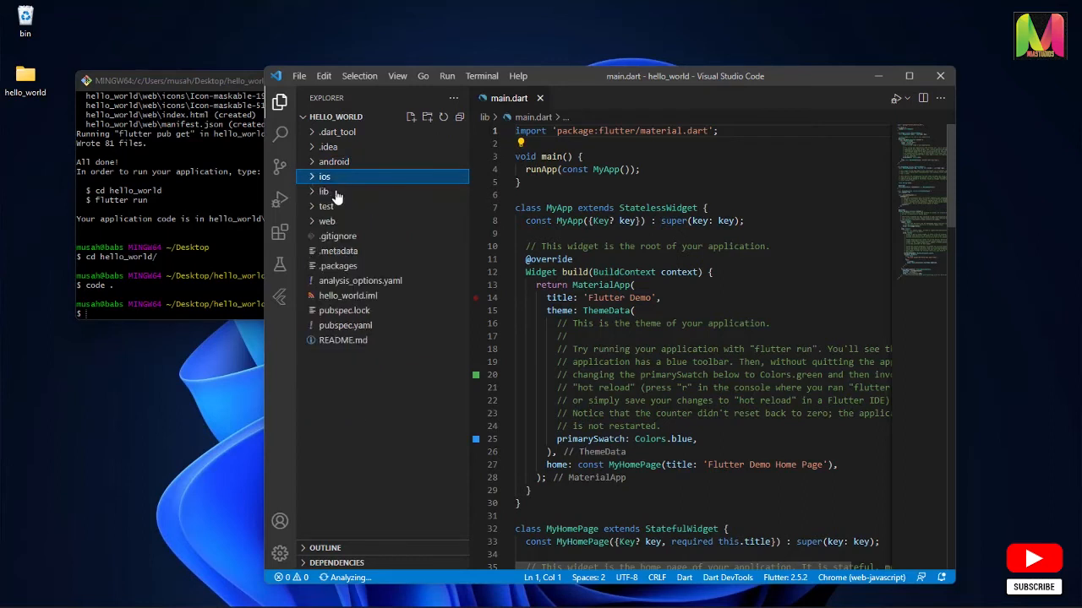
left_click(332, 222)
left_click(333, 224)
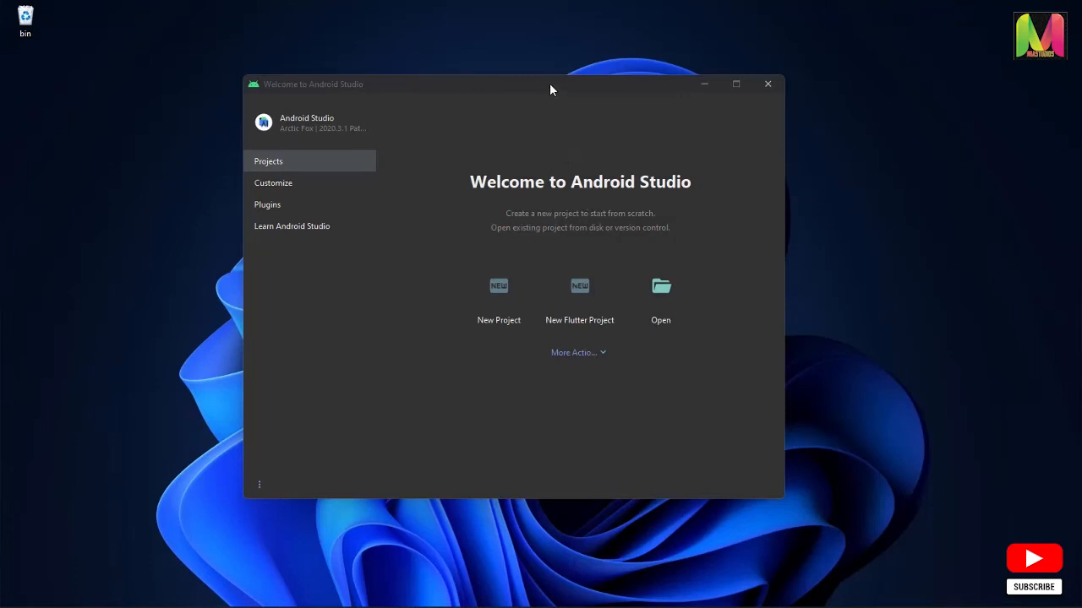
Switch to Android Studio and start a new Flutter project with the Flutter SDK path set to C:\src\flutter
left_click_drag(549, 83, 657, 61)
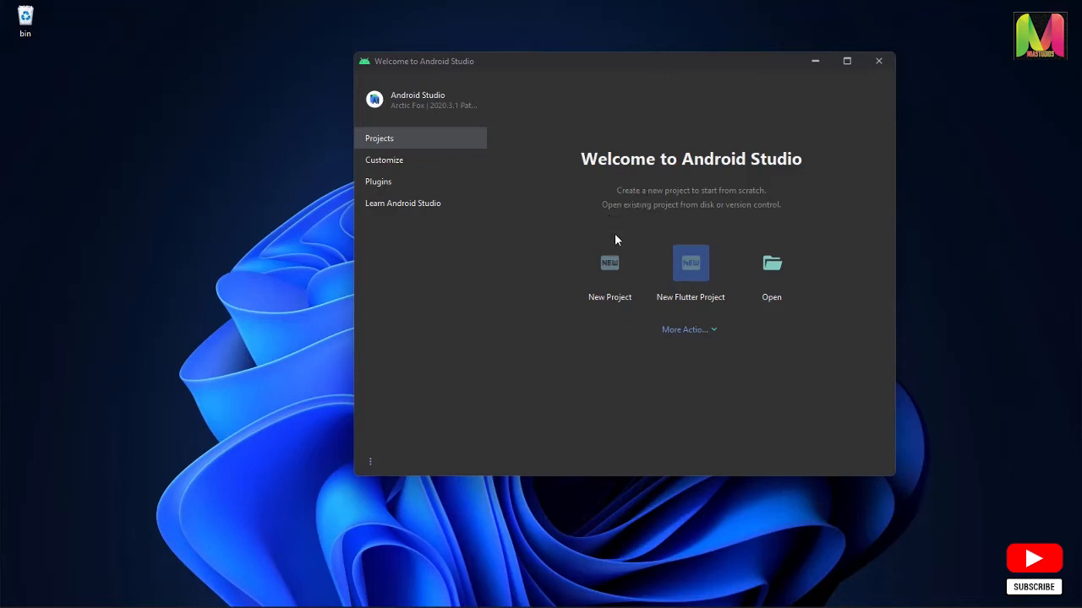
left_click(696, 267)
left_click_drag(446, 70, 640, 73)
left_click(799, 90)
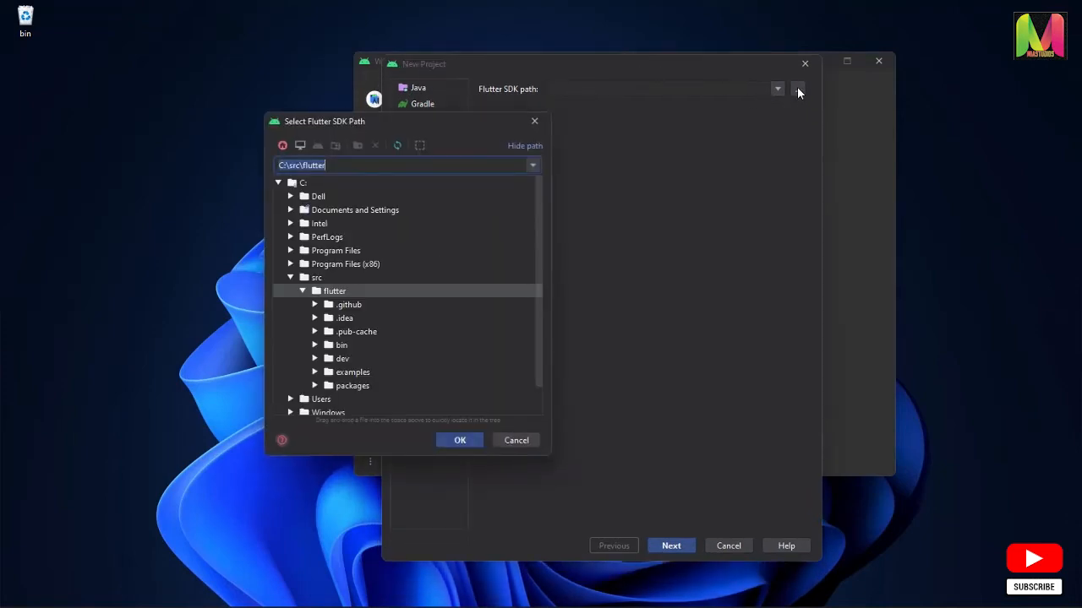
left_click(338, 292)
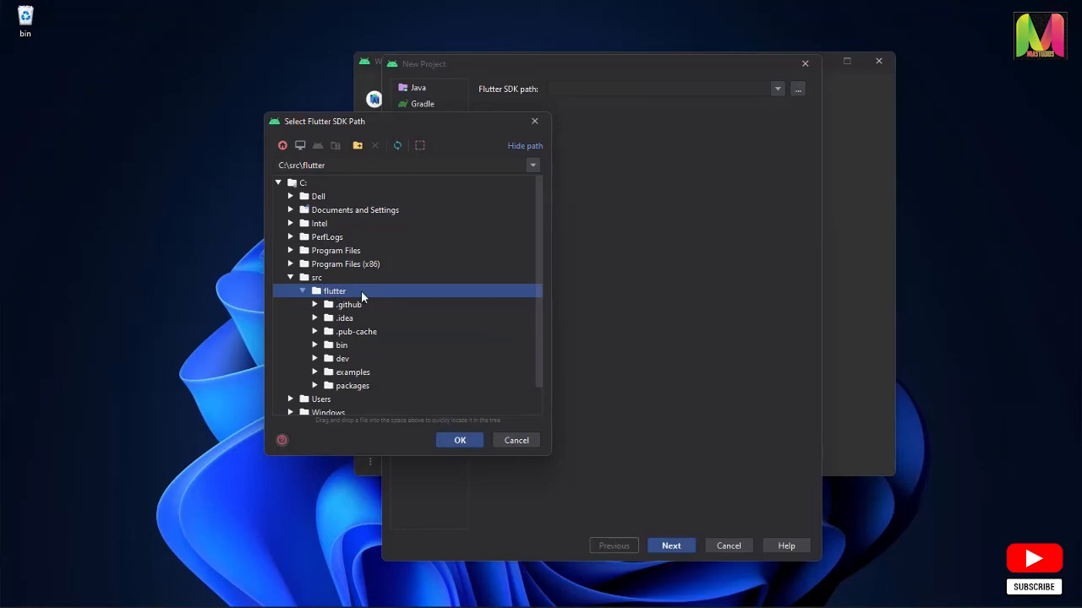
left_click(460, 441)
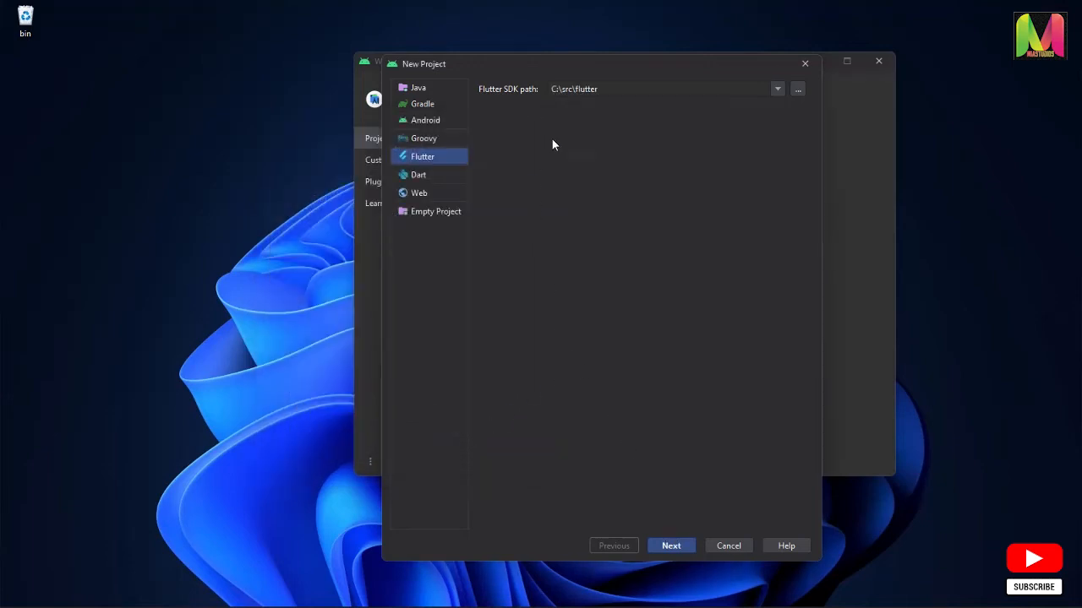
left_click_drag(596, 74, 698, 81)
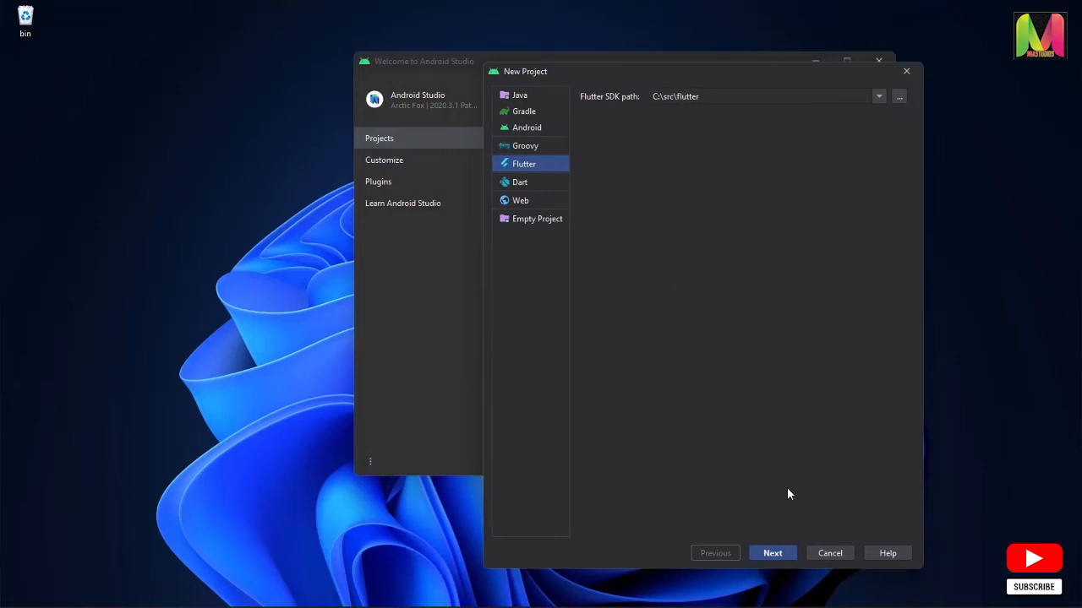
left_click(780, 555)
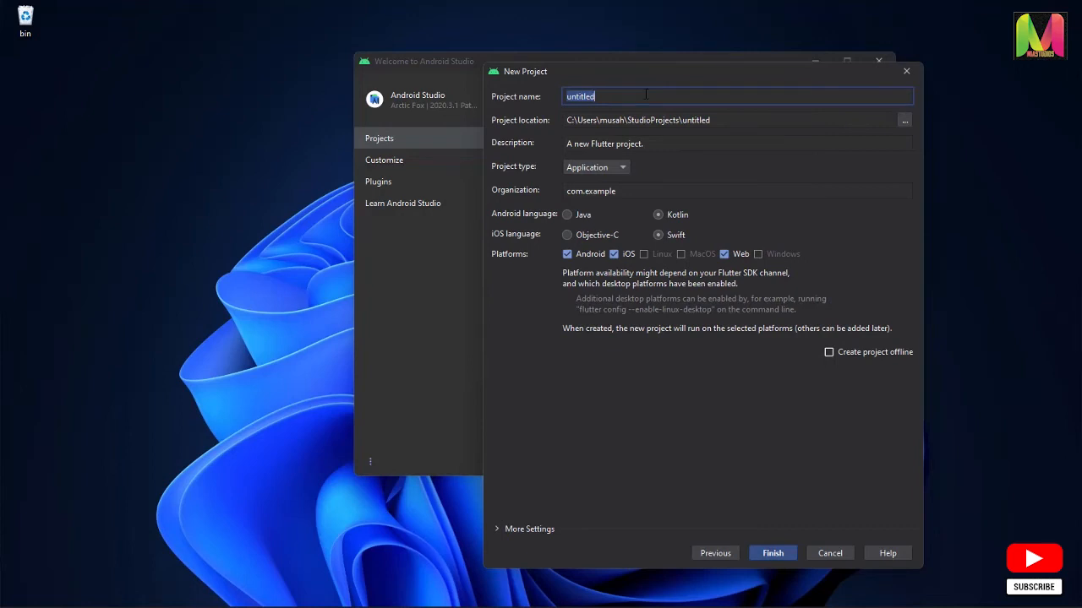
Name the project hello_world, keep the Application project type, and set the organization to com.miastudiosinc
type("hello_world")
left_click(625, 168)
left_click(619, 173)
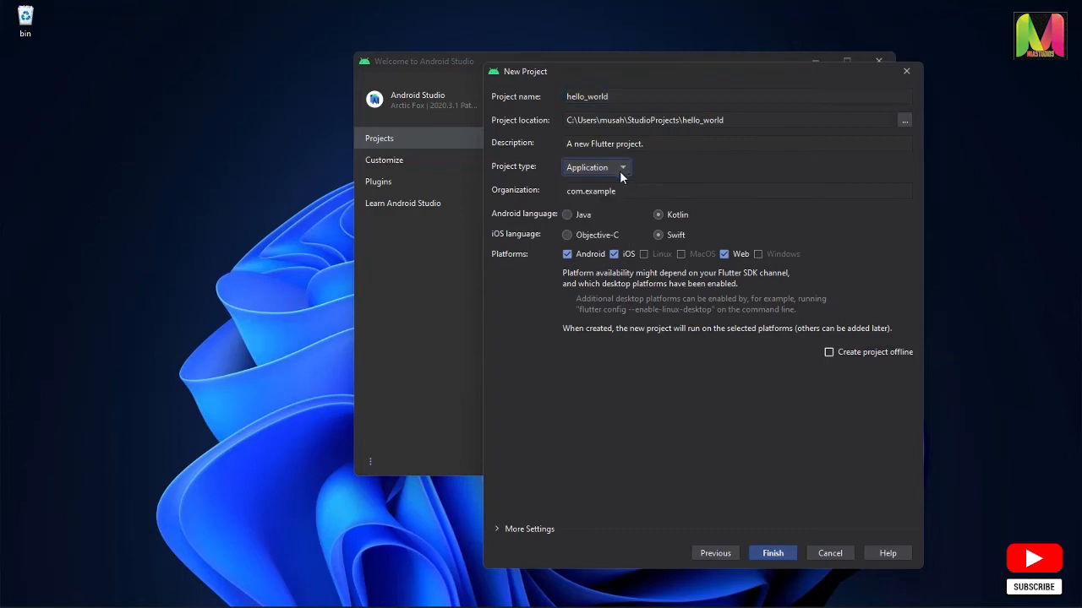
left_click(625, 191)
key("BackSpace")
key("BackSpace")
key("BackSpace")
key("BackSpace")
key("BackSpace")
key("BackSpace")
key("BackSpace")
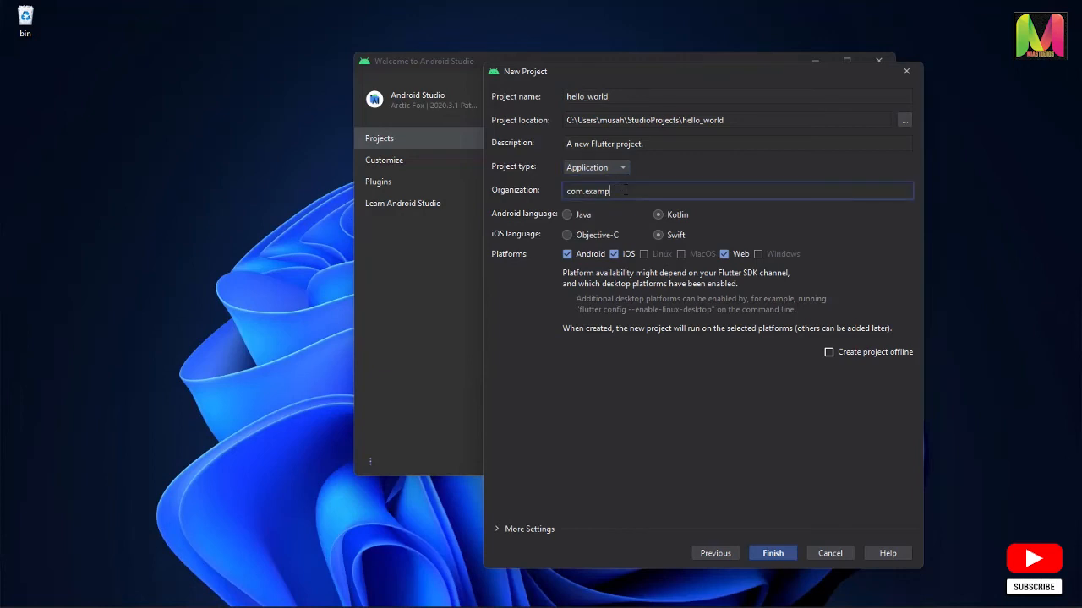
type("miastudiosinc")
Enable offline project creation, keep the default StudioProjects location, and create the project
left_click(829, 352)
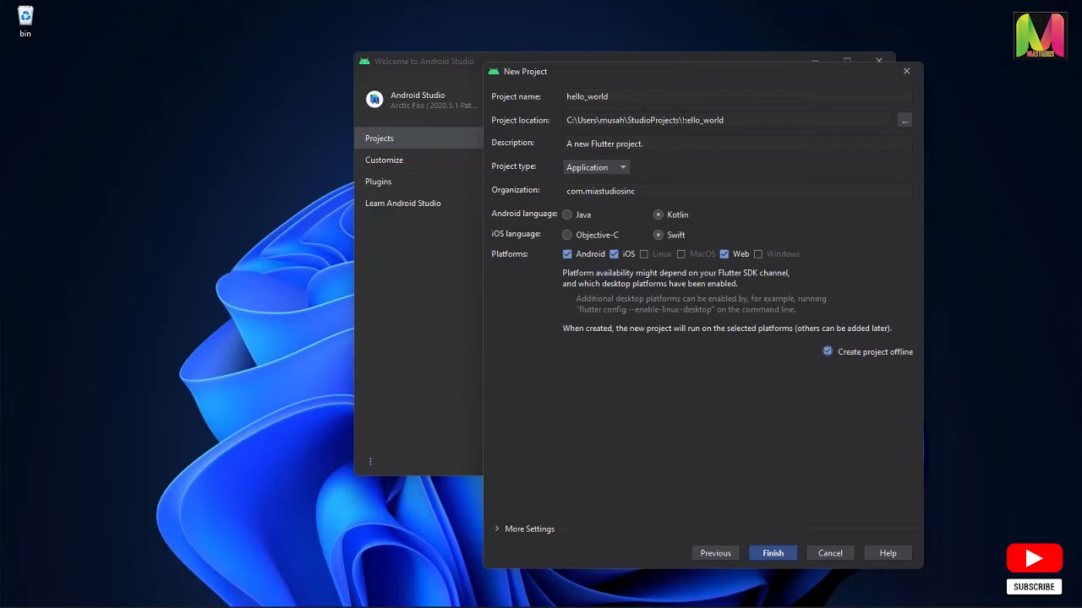
left_click_drag(730, 123, 564, 121)
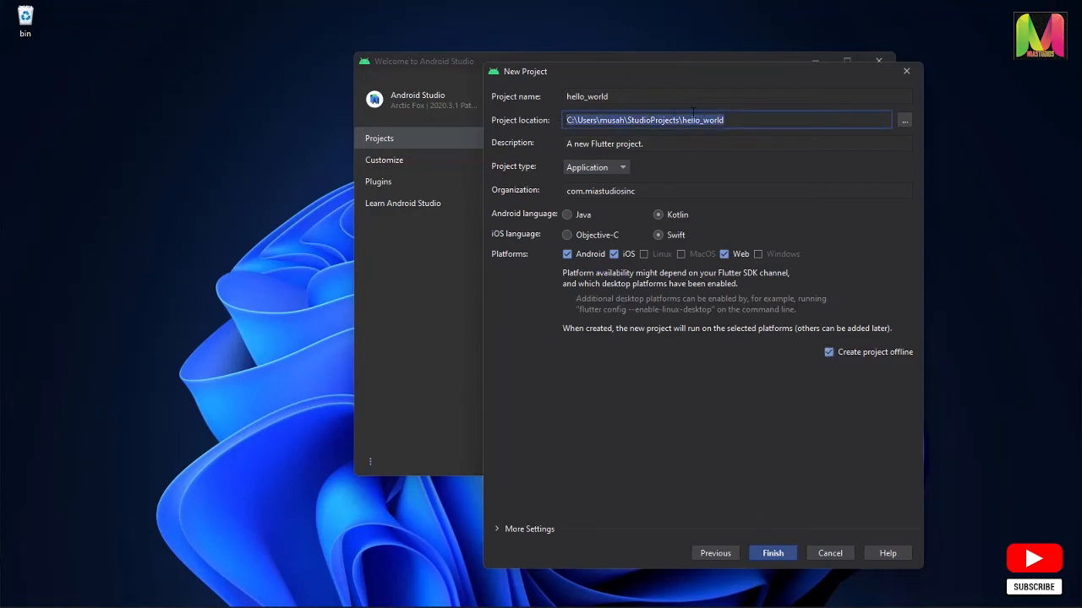
left_click(751, 119)
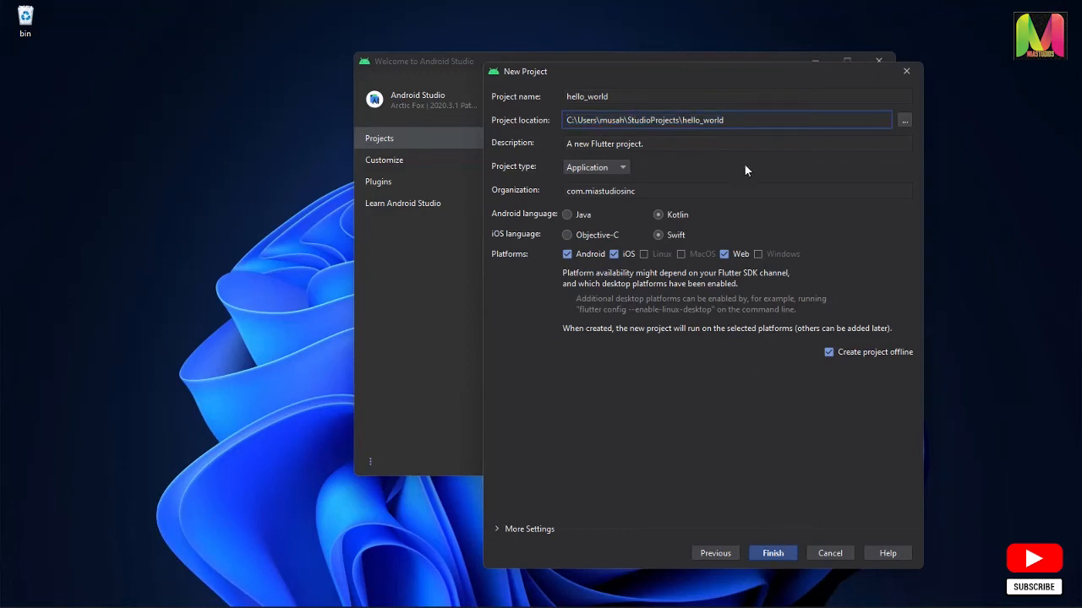
left_click(776, 556)
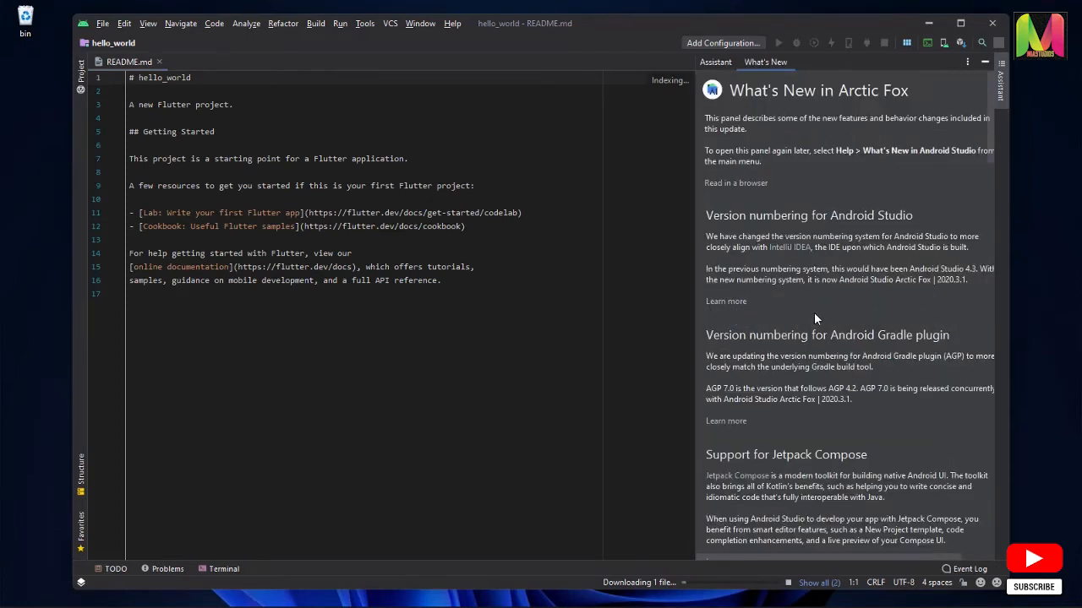
Hide the What's New panel and show the hello_world project tree
left_click(984, 62)
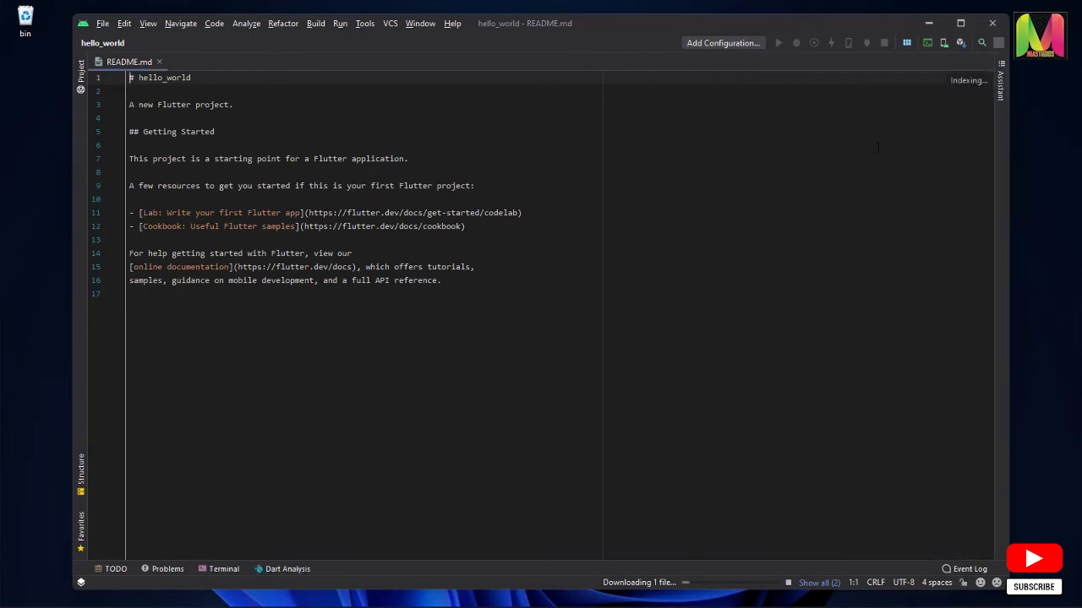
left_click(81, 71)
Install the suggested Gauge and Markdown plugins for .md files and agree to the Flutter plugin's usage statistics reporting
left_click(898, 81)
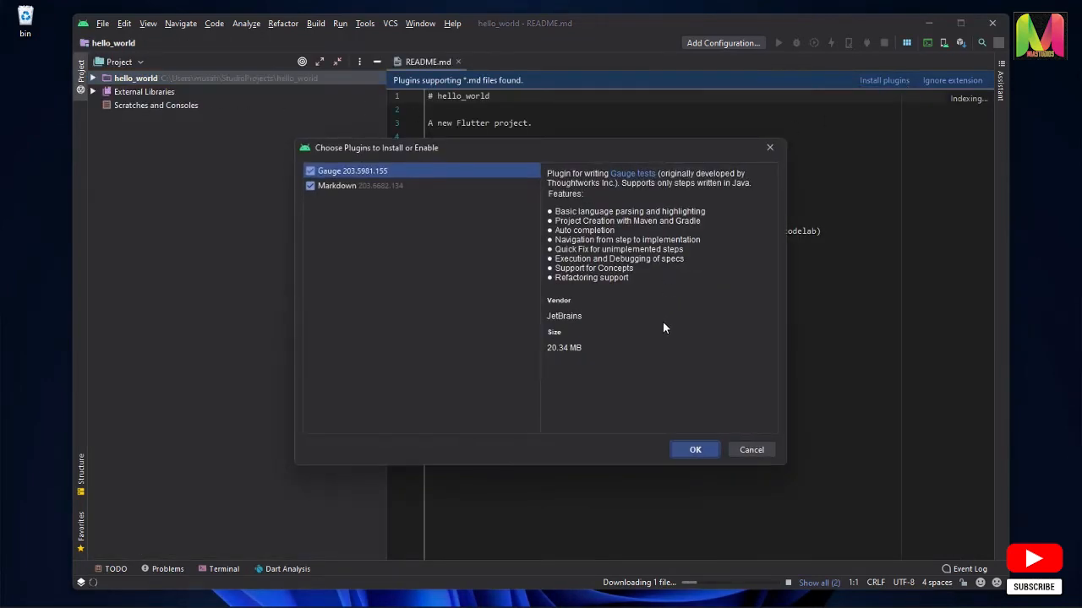
left_click(695, 450)
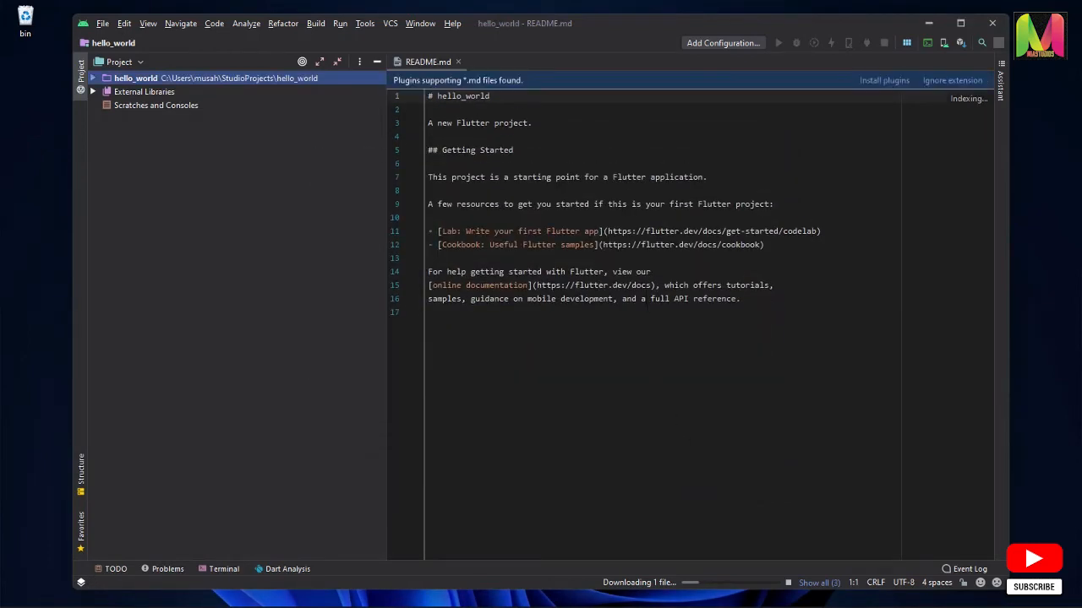
left_click(883, 82)
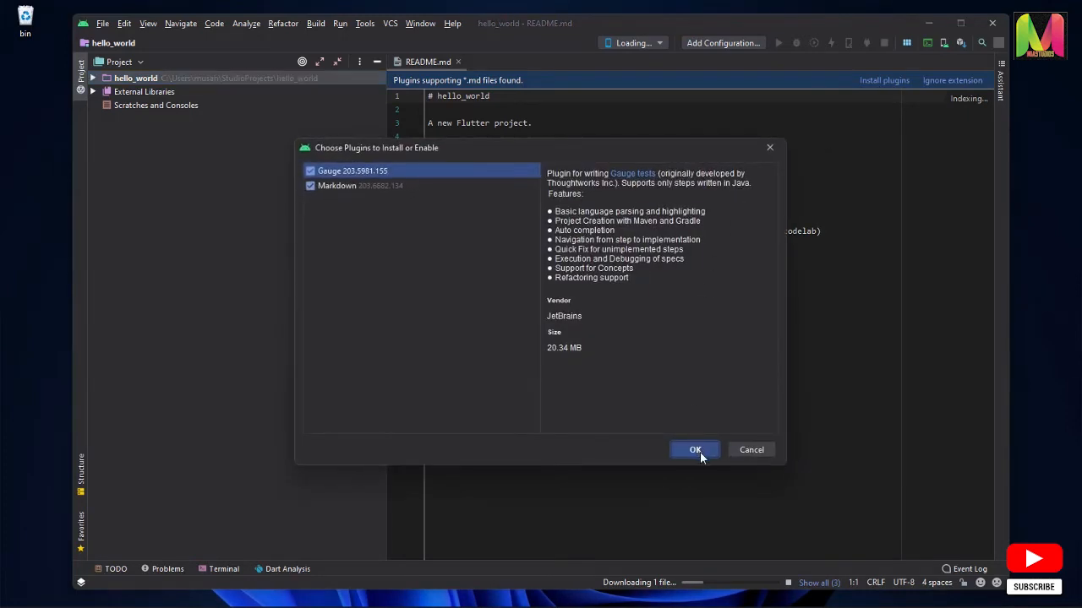
left_click_drag(634, 142, 673, 177)
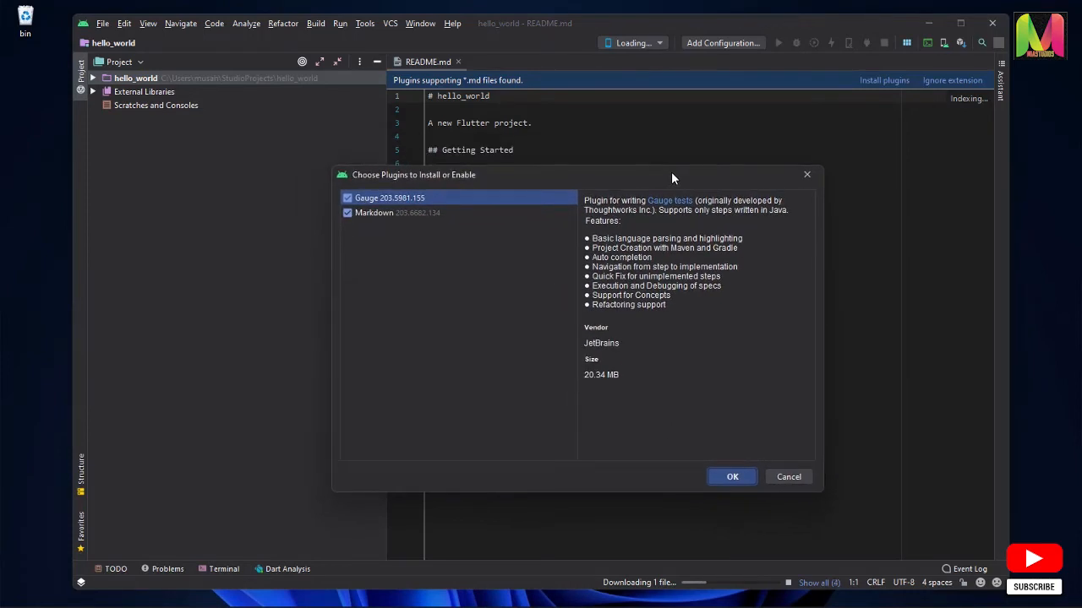
left_click(732, 477)
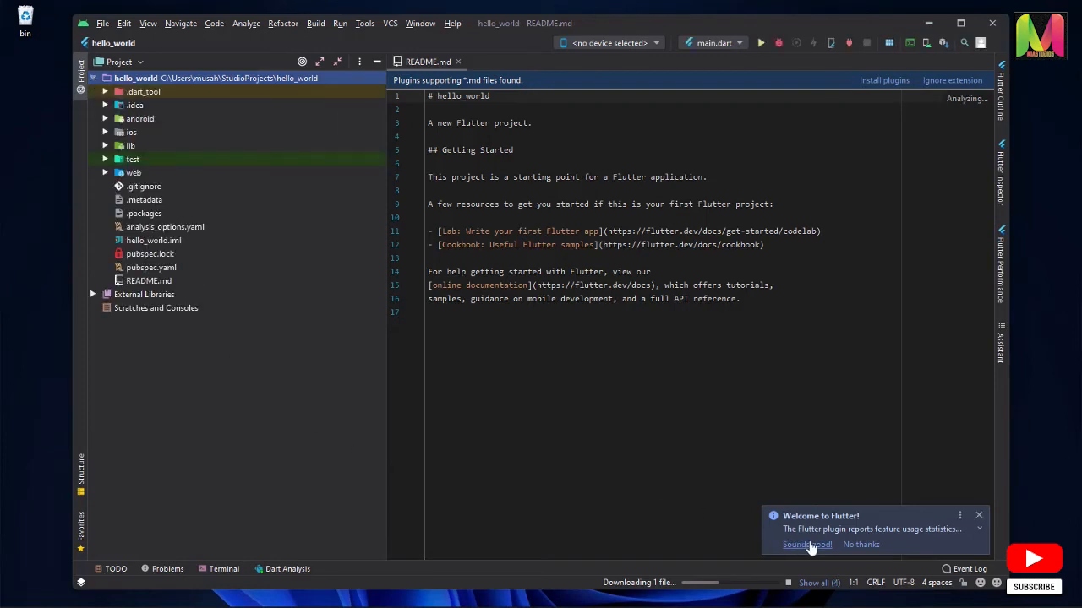
left_click(826, 547)
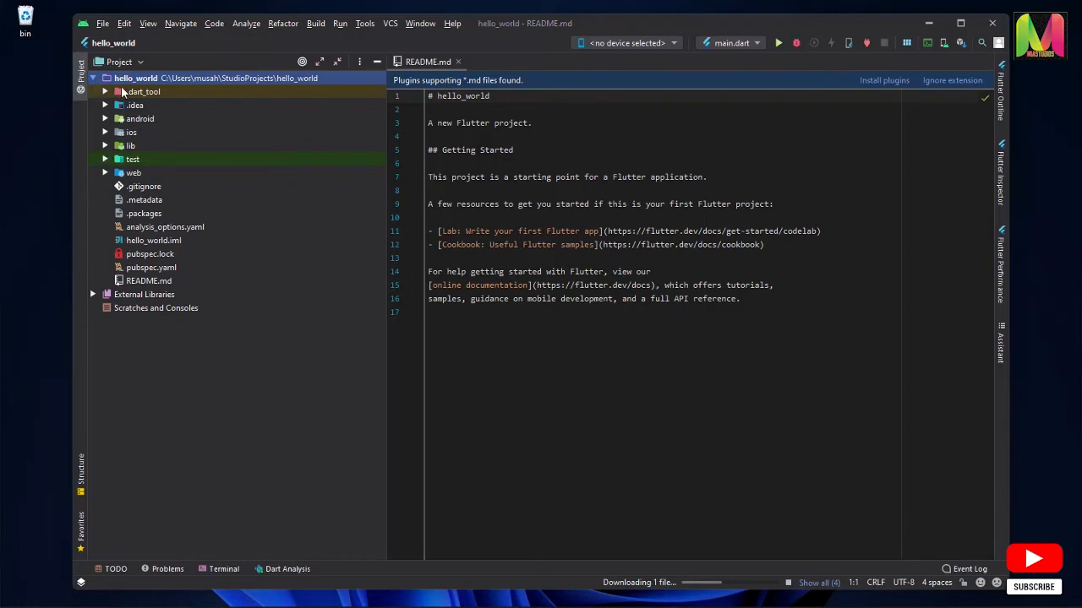
Expand and collapse the lib and android folders in the project tree to inspect their contents
left_click(105, 148)
left_click(106, 147)
left_click(105, 119)
left_click(106, 119)
left_click(106, 118)
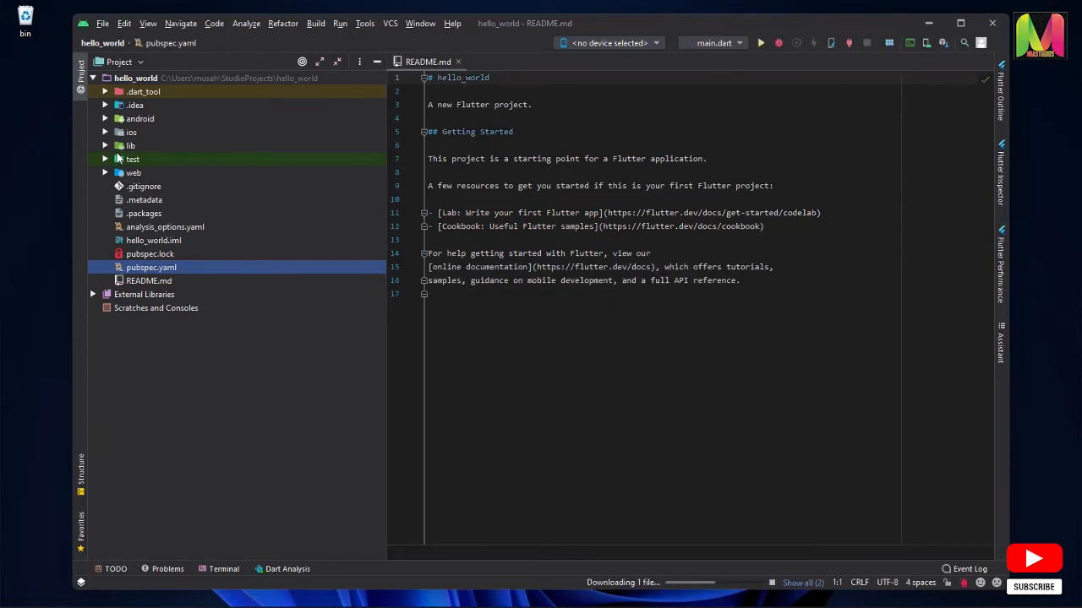
Open main.dart from the lib folder and read through its code from start to end
left_click(106, 146)
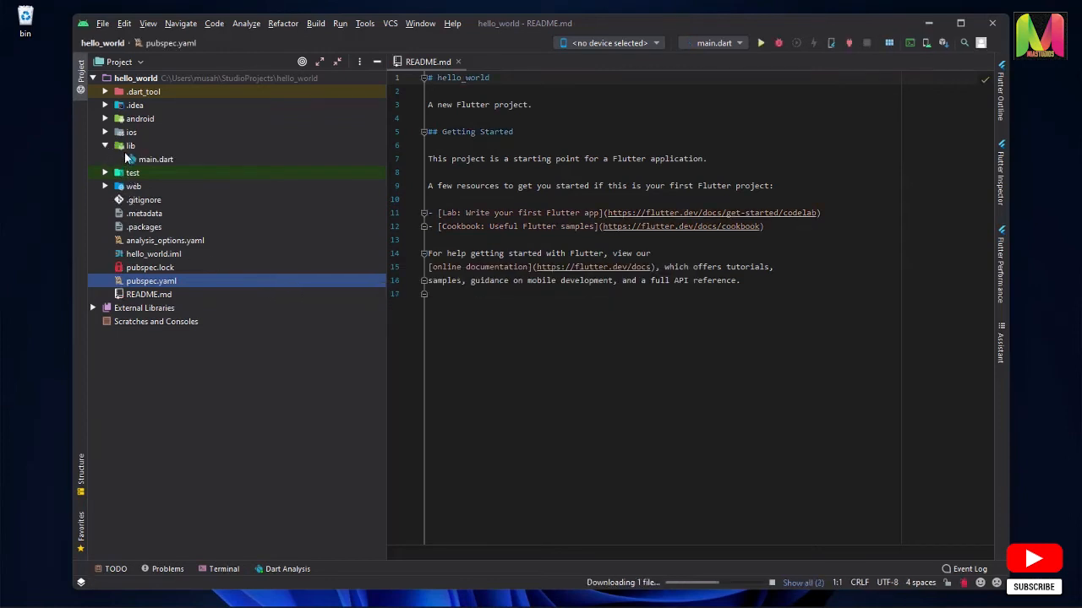
left_click(138, 160)
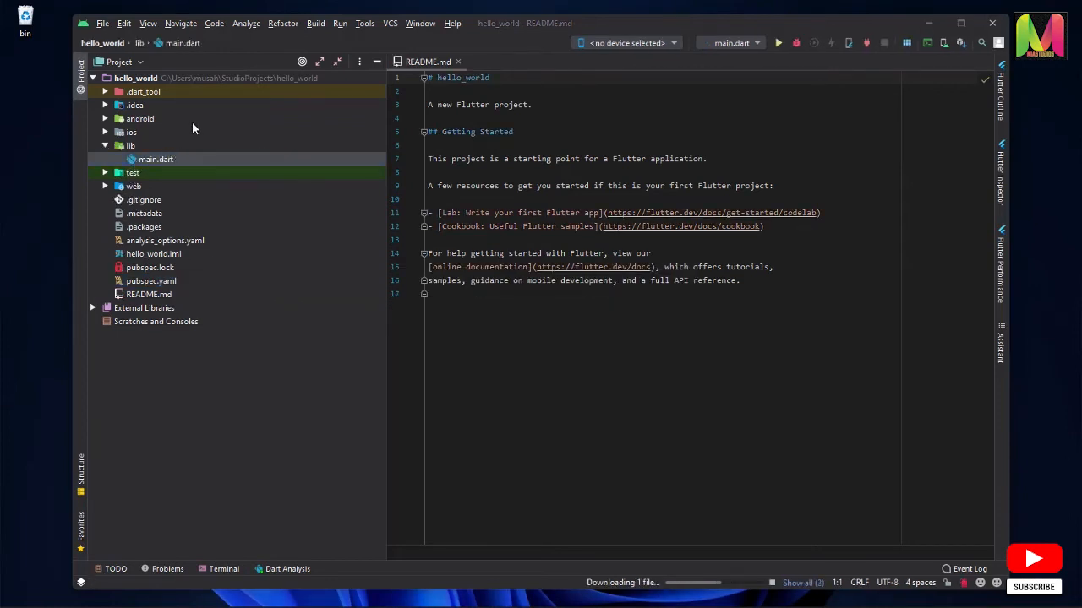
double_click(164, 159)
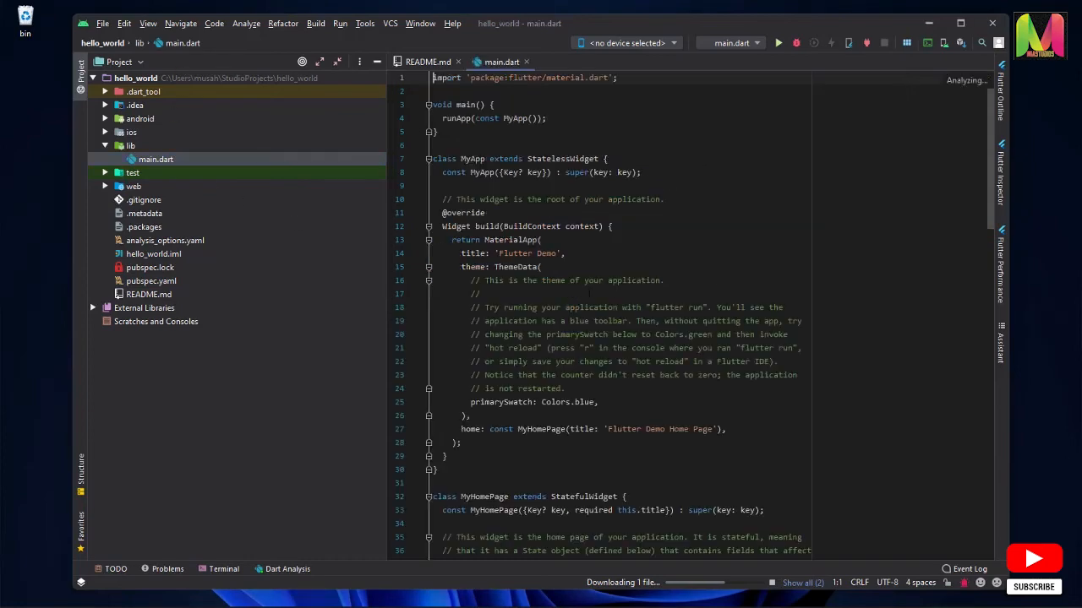
scroll(639, 300, "down", 15)
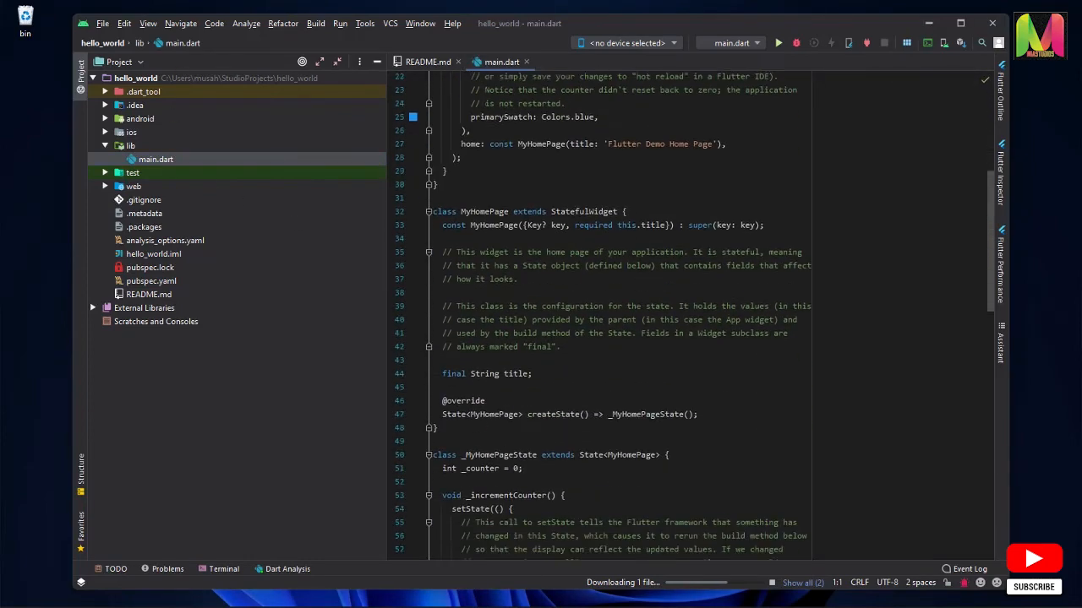
scroll(640, 300, "down", 8)
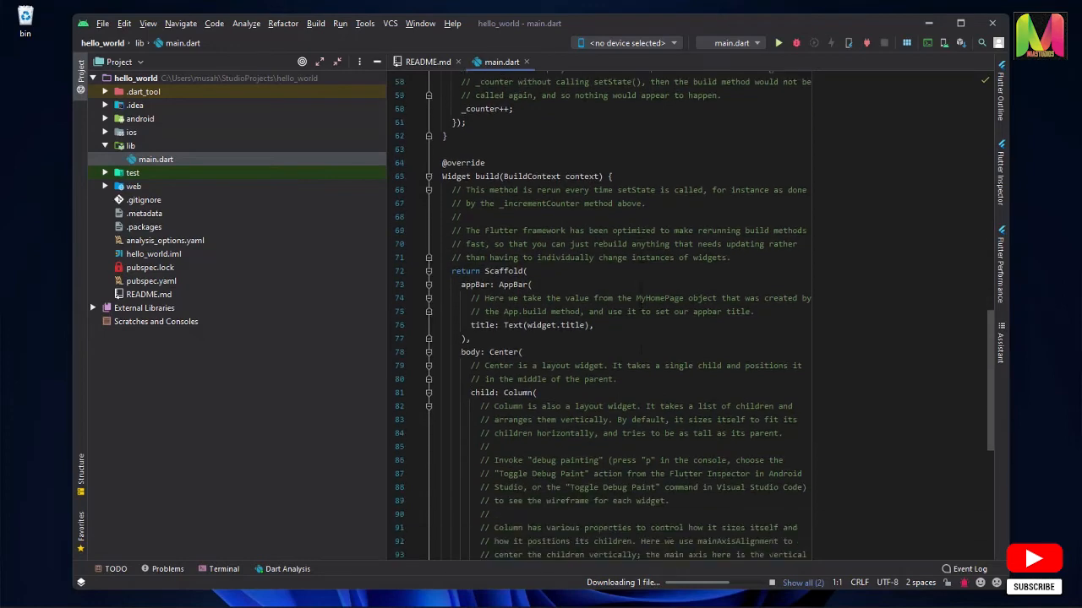
scroll(642, 313, "down", 4)
scroll(646, 313, "up", 16)
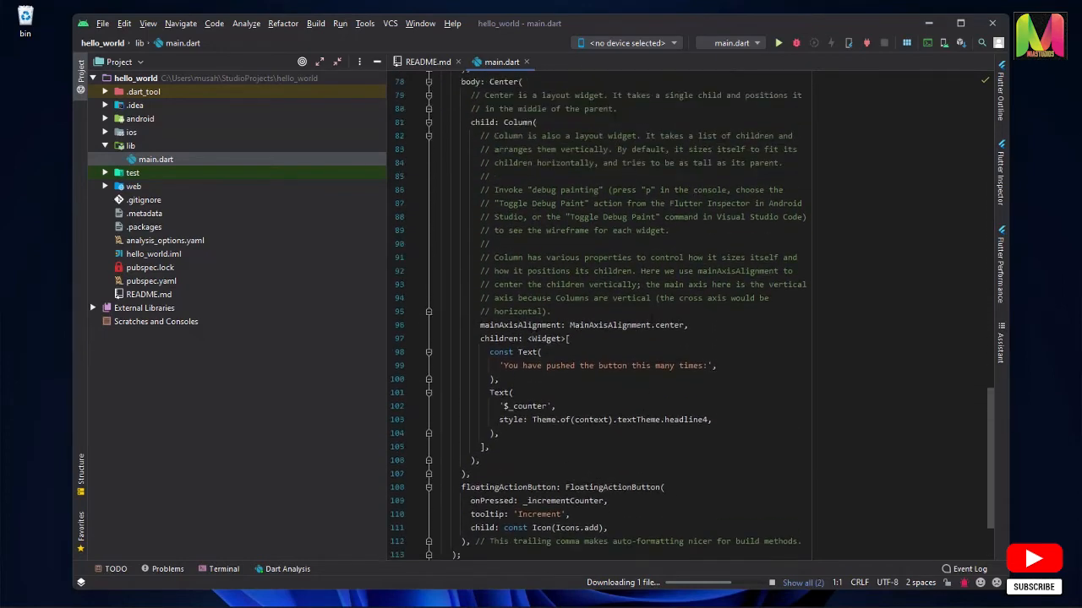
scroll(651, 314, "up", 12)
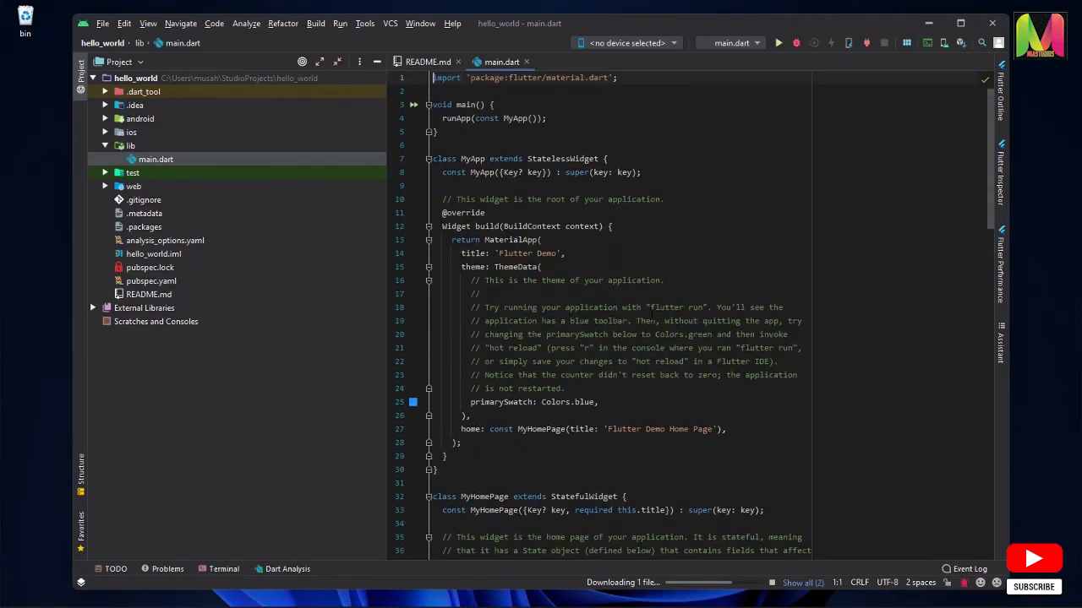
left_click(725, 203)
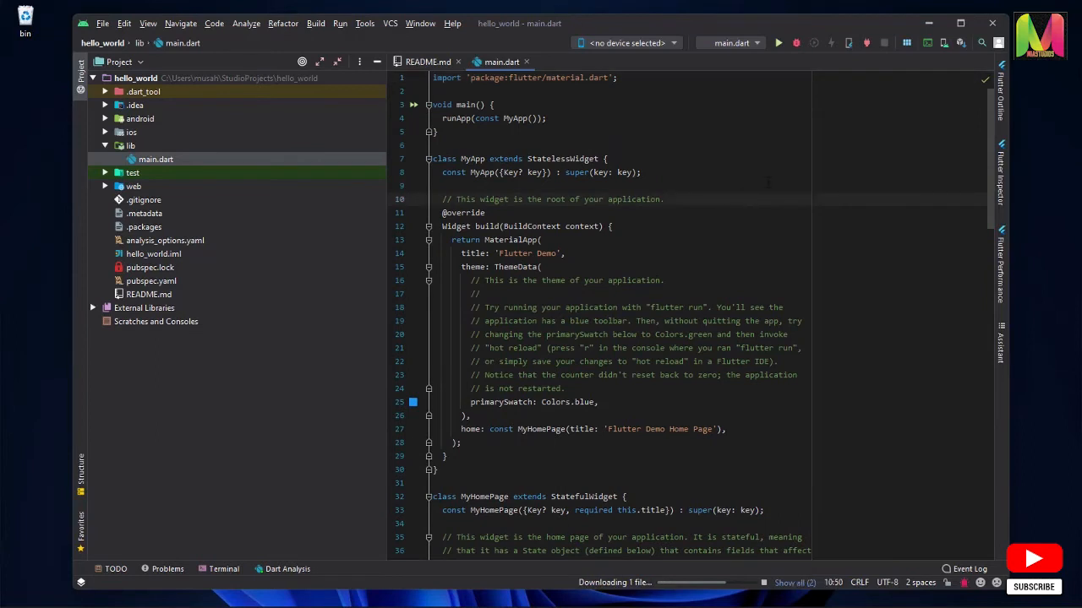
Start creating an Android virtual device with the Pixel 3 XL phone as its hardware definition
left_click(944, 43)
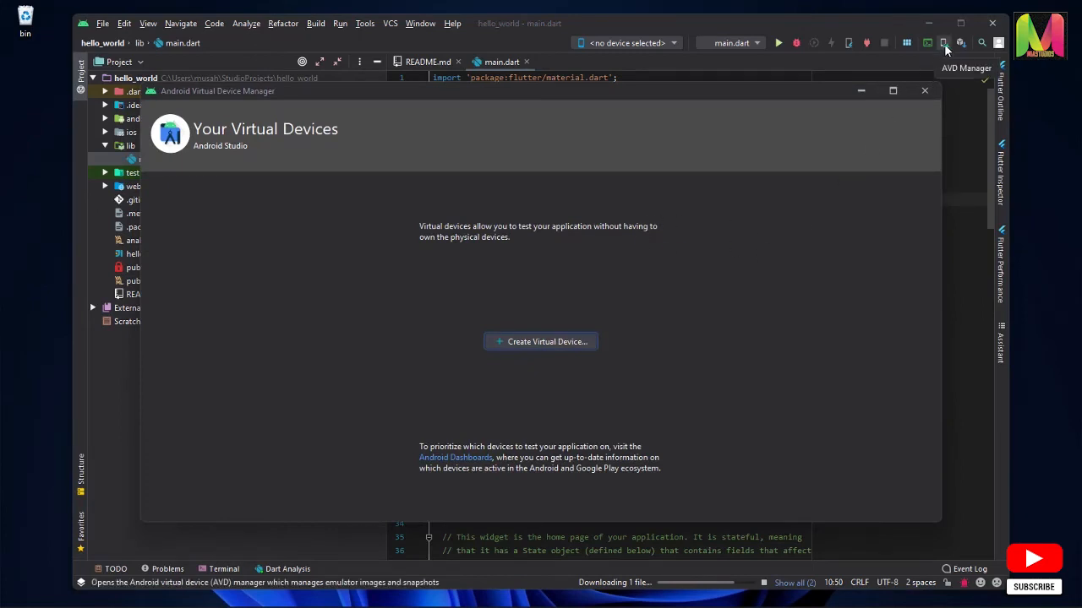
left_click(557, 342)
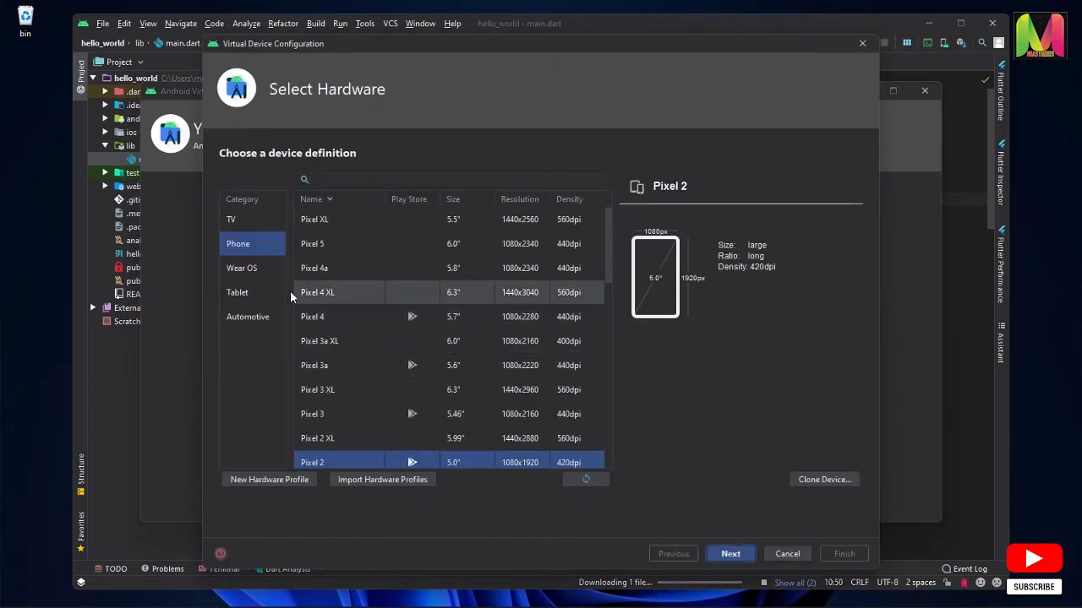
scroll(404, 440, "down", 1)
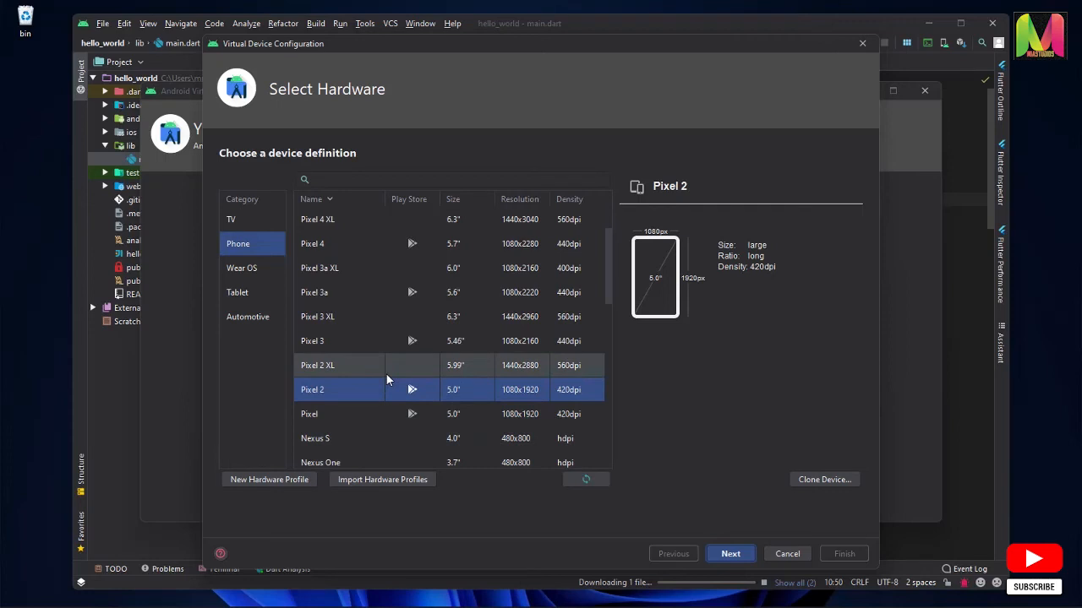
left_click(367, 316)
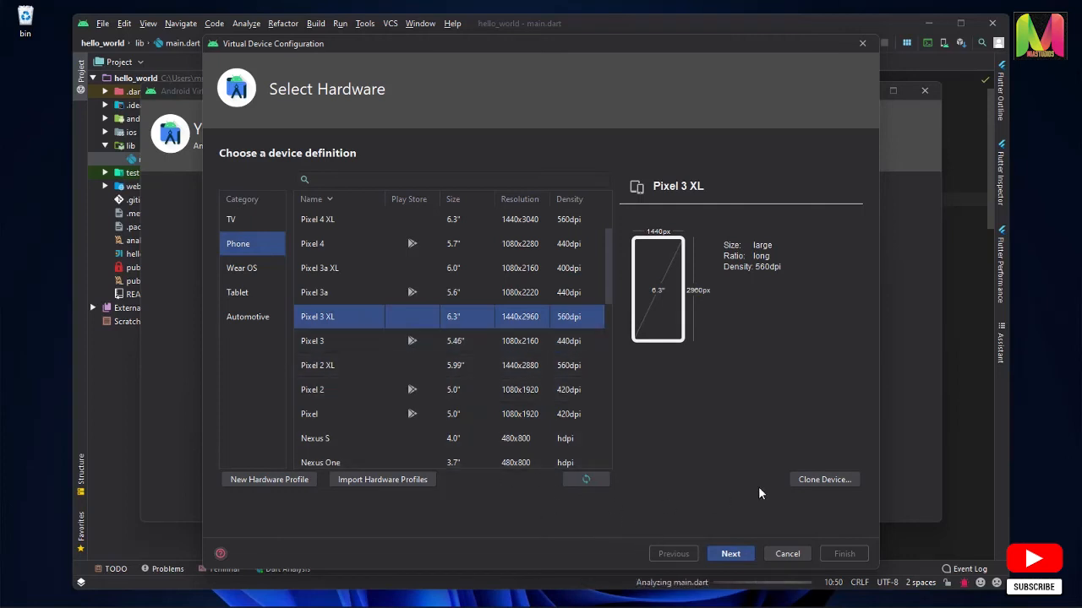
left_click(732, 554)
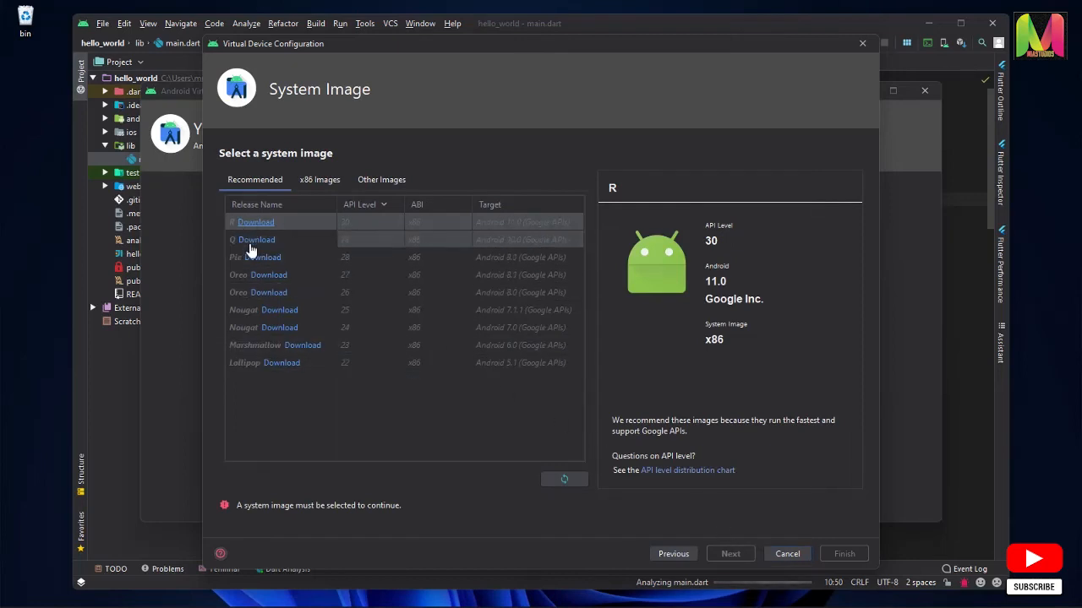
Download the R system image (API 30), accepting its license, and finish the virtual device with the default configuration
left_click(255, 223)
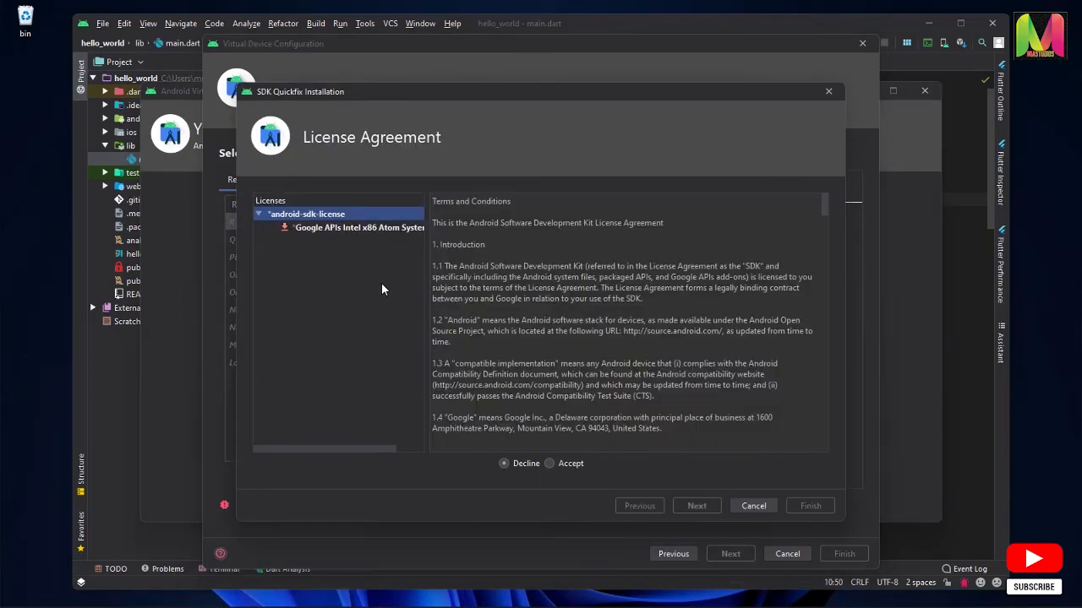
left_click(550, 463)
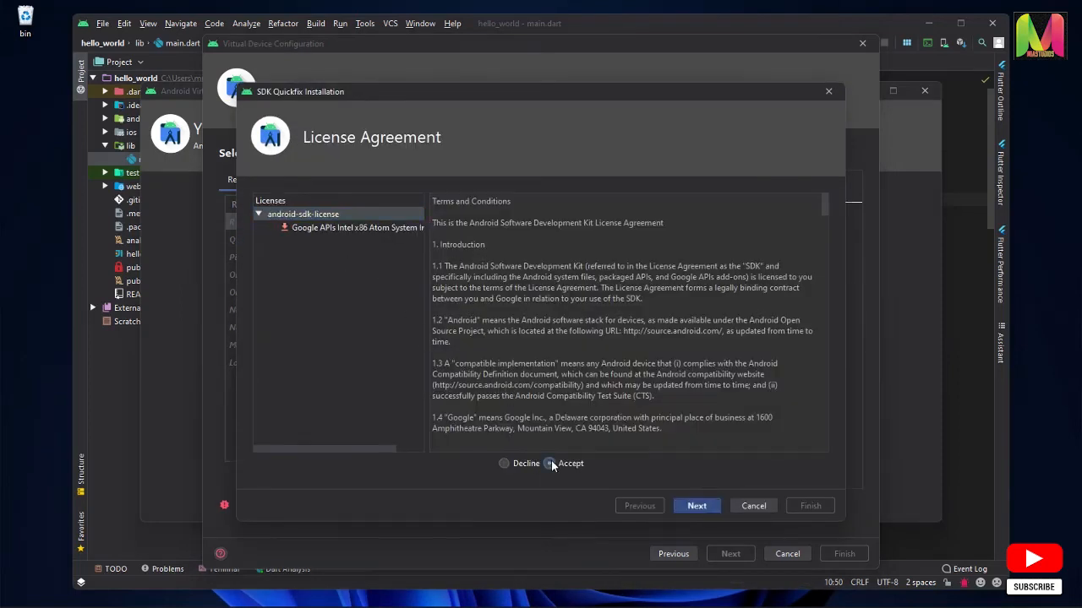
left_click(697, 506)
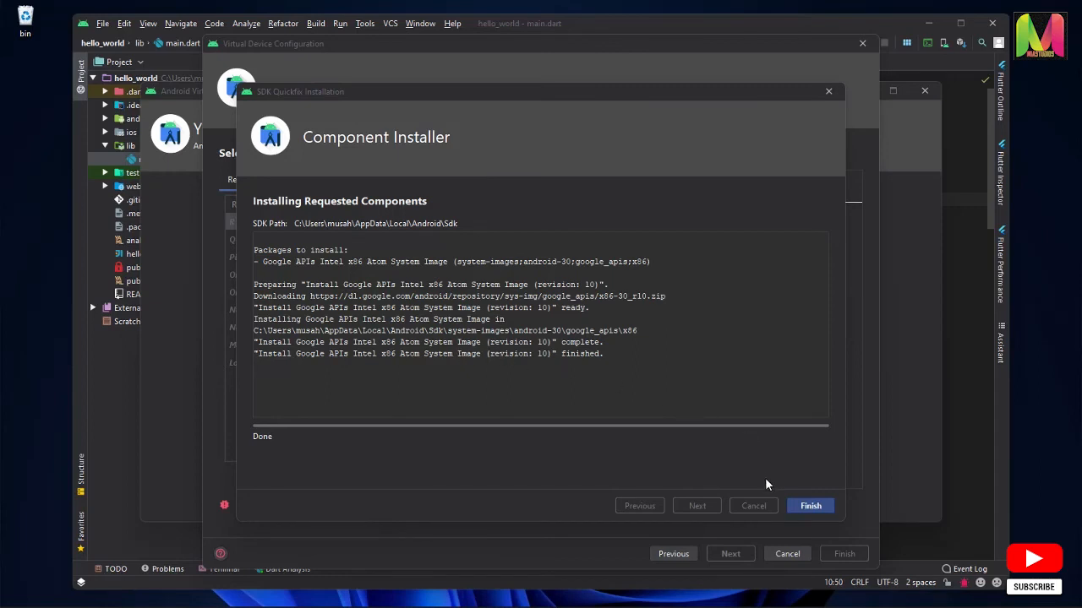
left_click(809, 506)
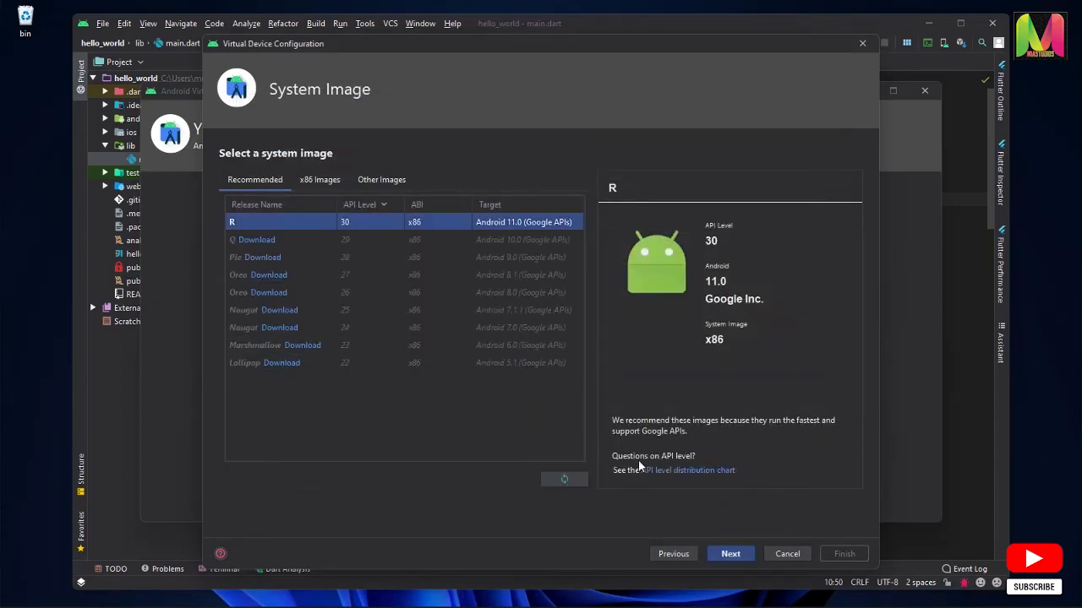
left_click(732, 554)
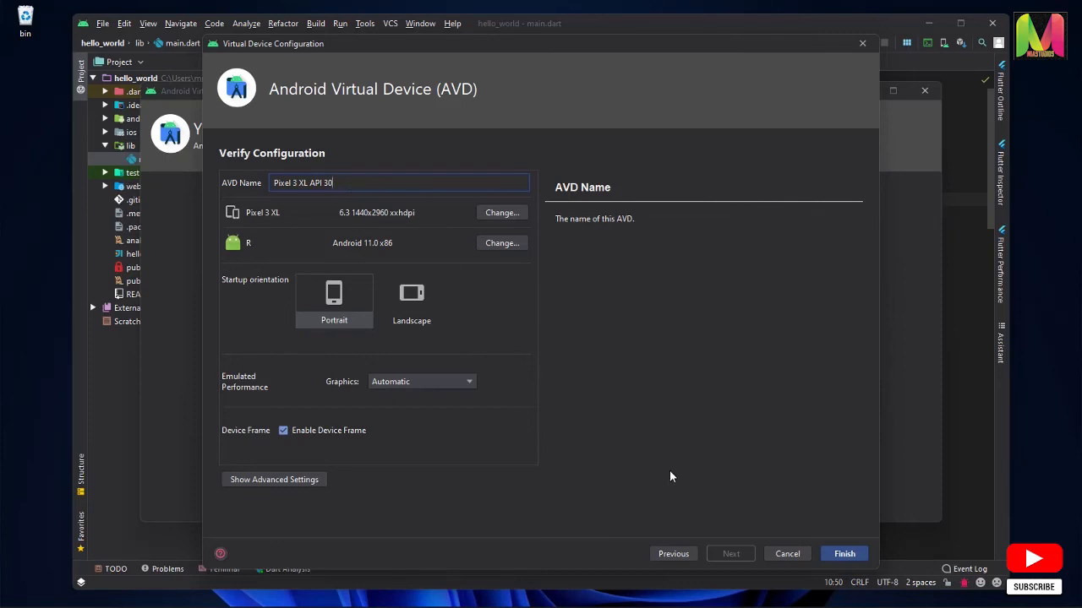
left_click(851, 554)
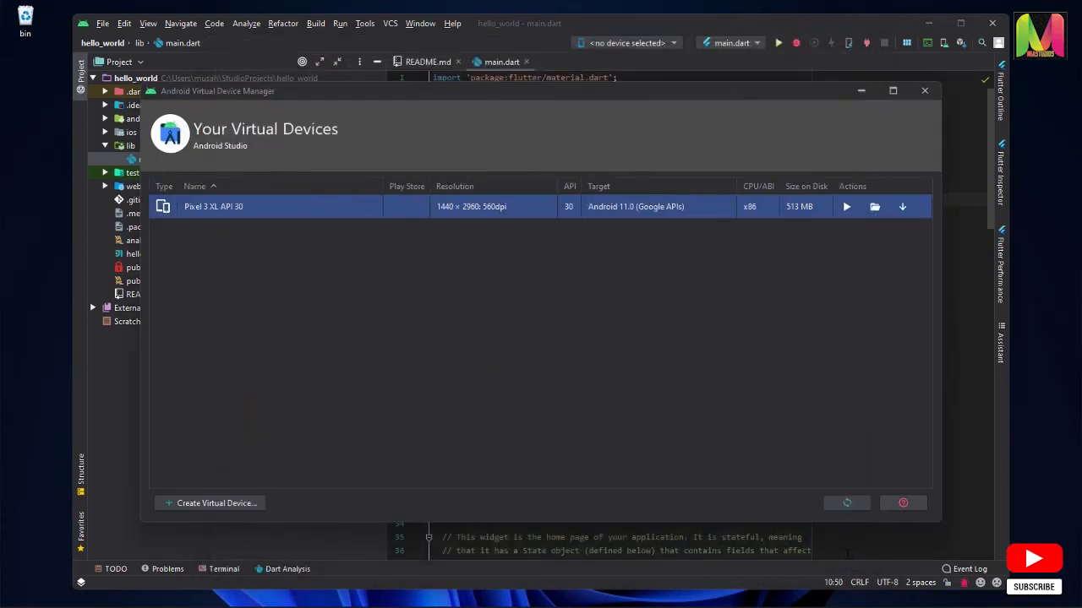
Launch the Pixel 3 XL API 30 emulator, close the device manager, and place the emulator beside the code
left_click(847, 209)
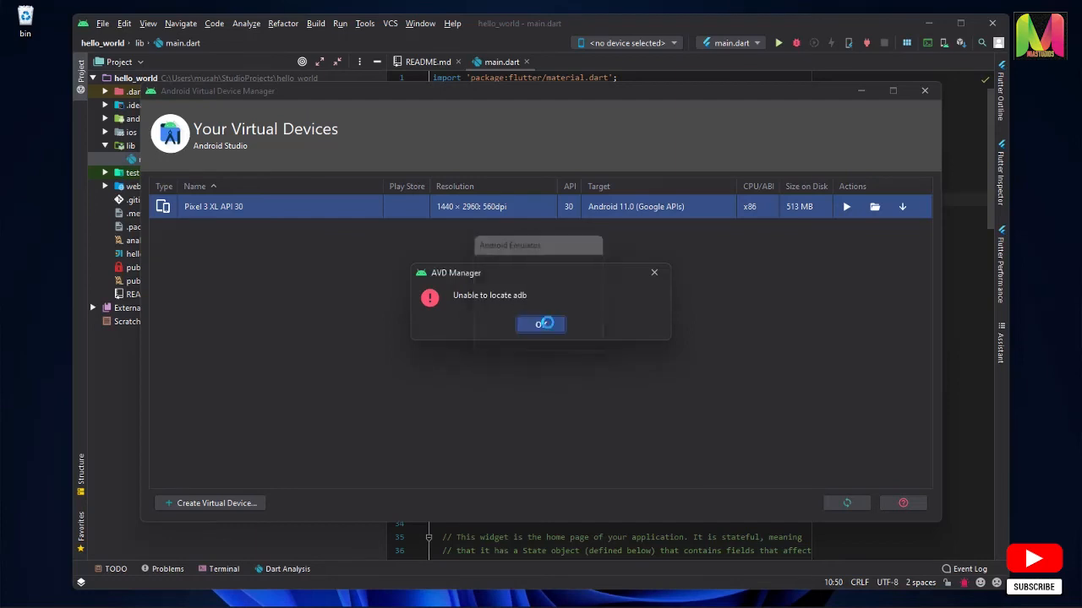
left_click(541, 325)
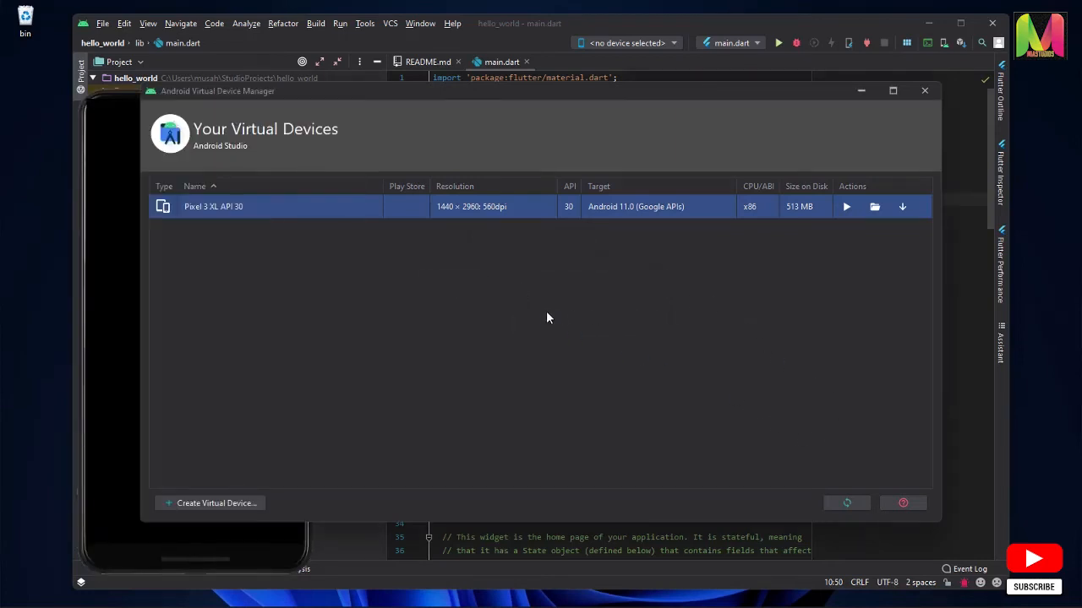
left_click_drag(97, 102, 764, 87)
left_click(689, 94)
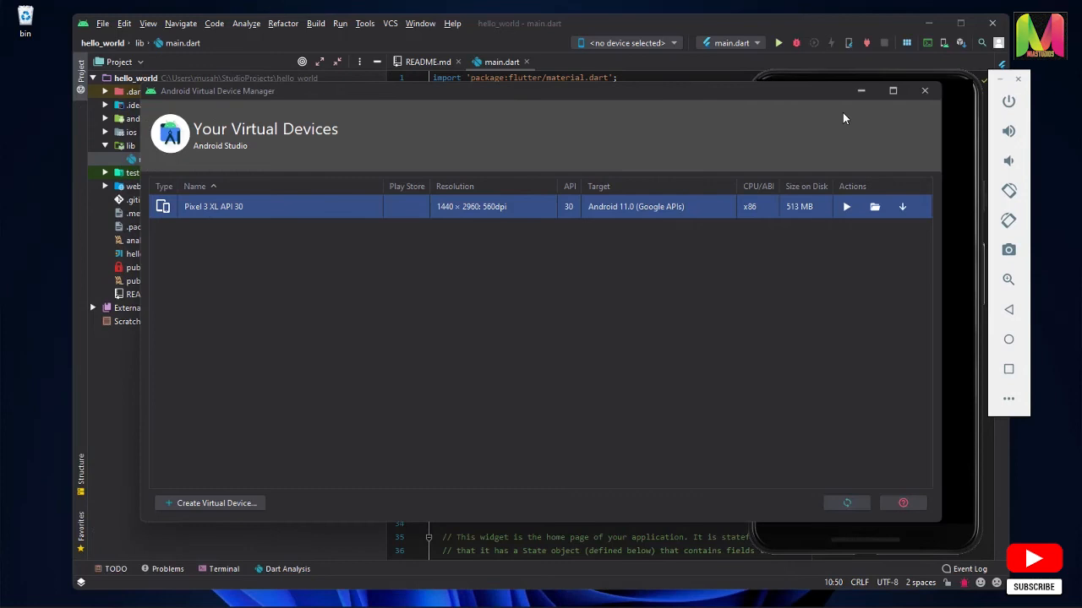
left_click(925, 91)
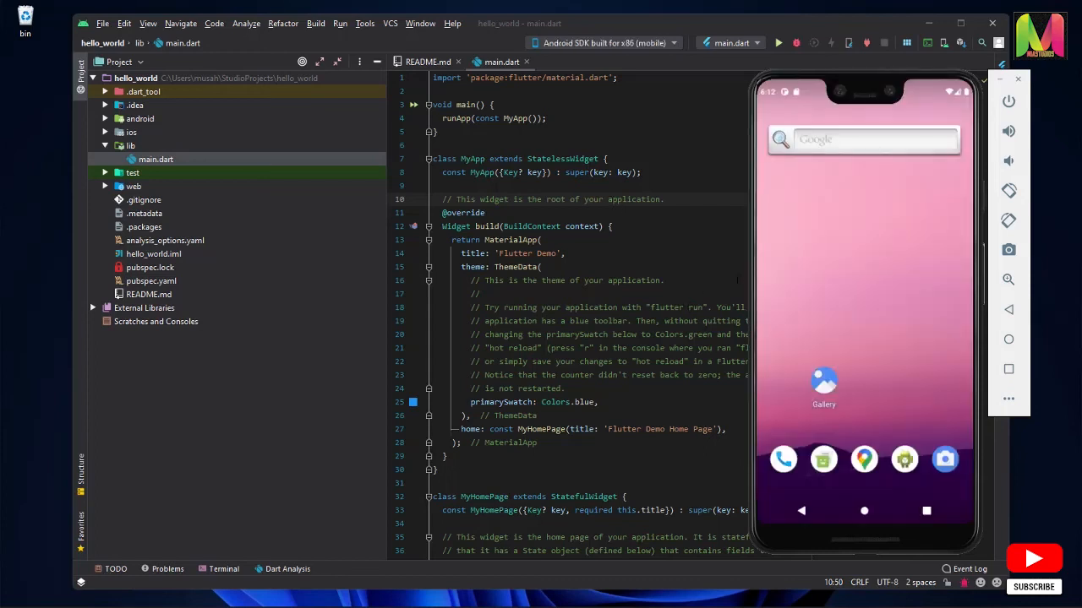
left_click_drag(817, 81, 849, 95)
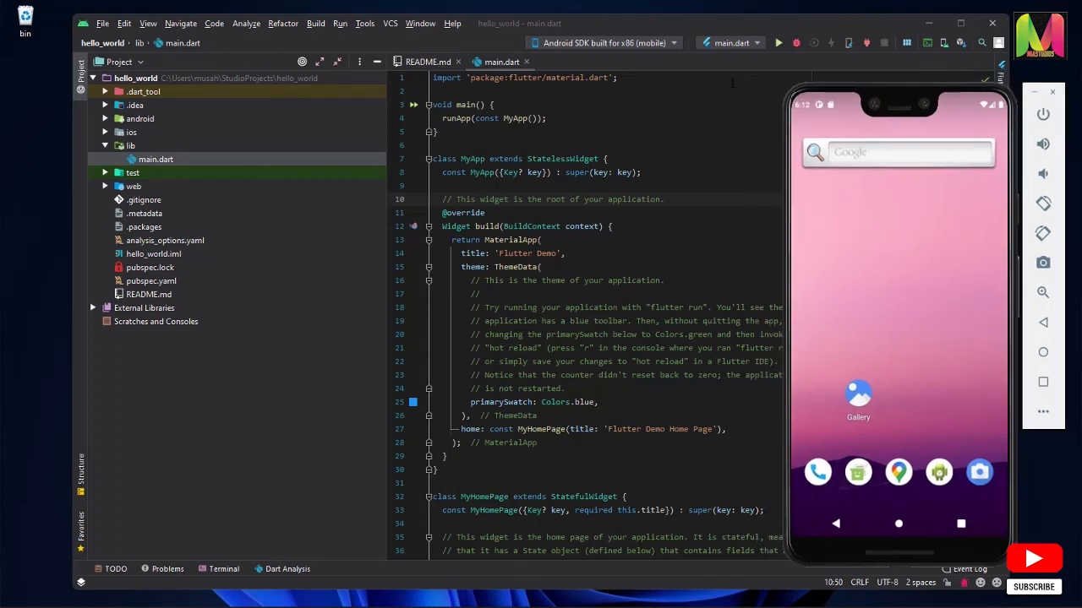
Select Android SDK built for x86 (mobile) as the target device and run main.dart on it
left_click(673, 43)
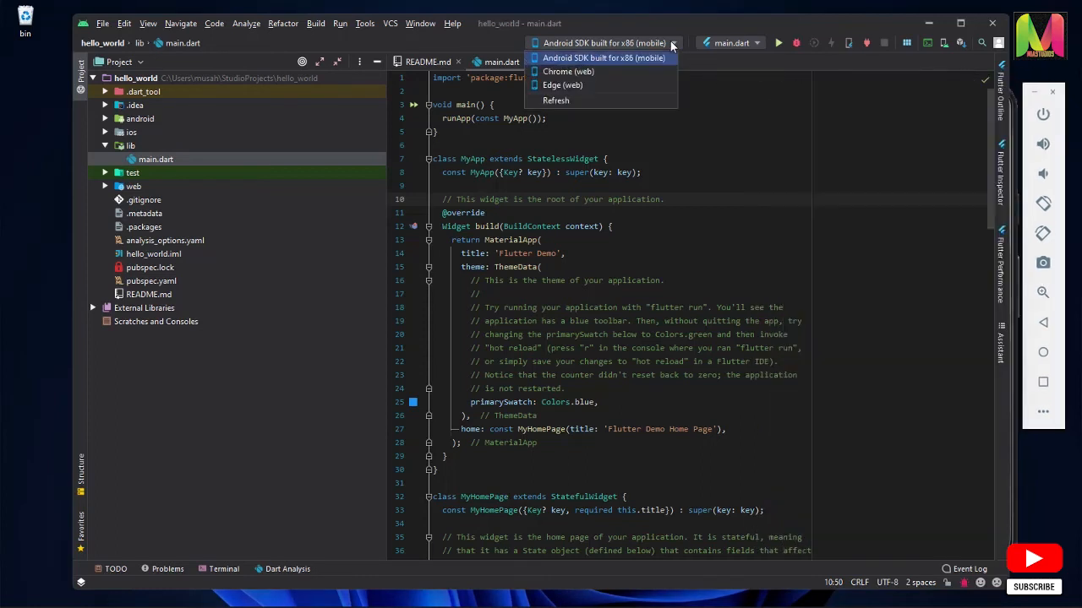
left_click(630, 61)
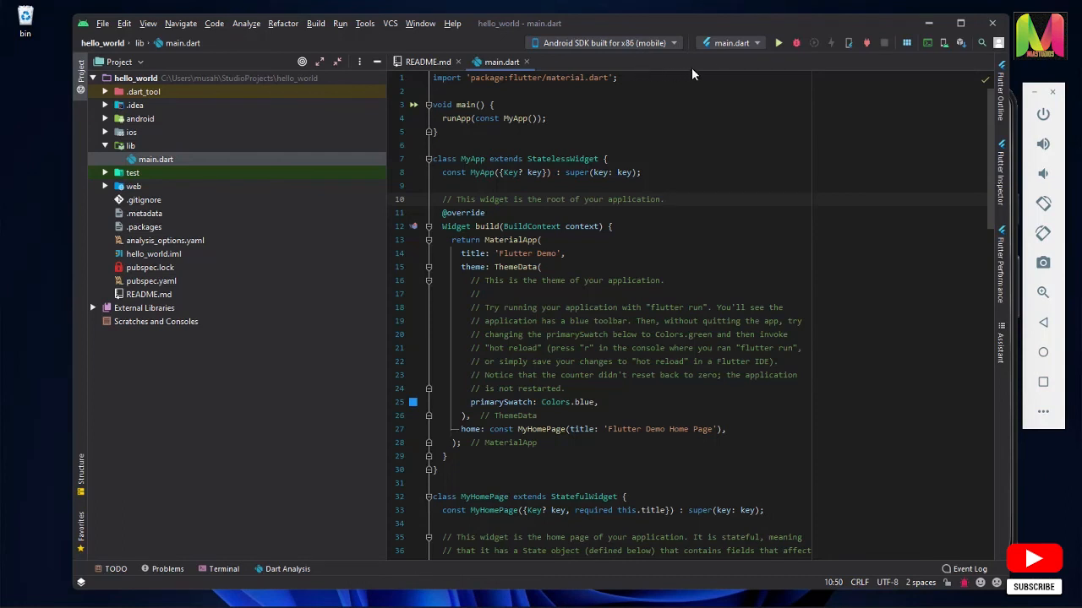
left_click(778, 43)
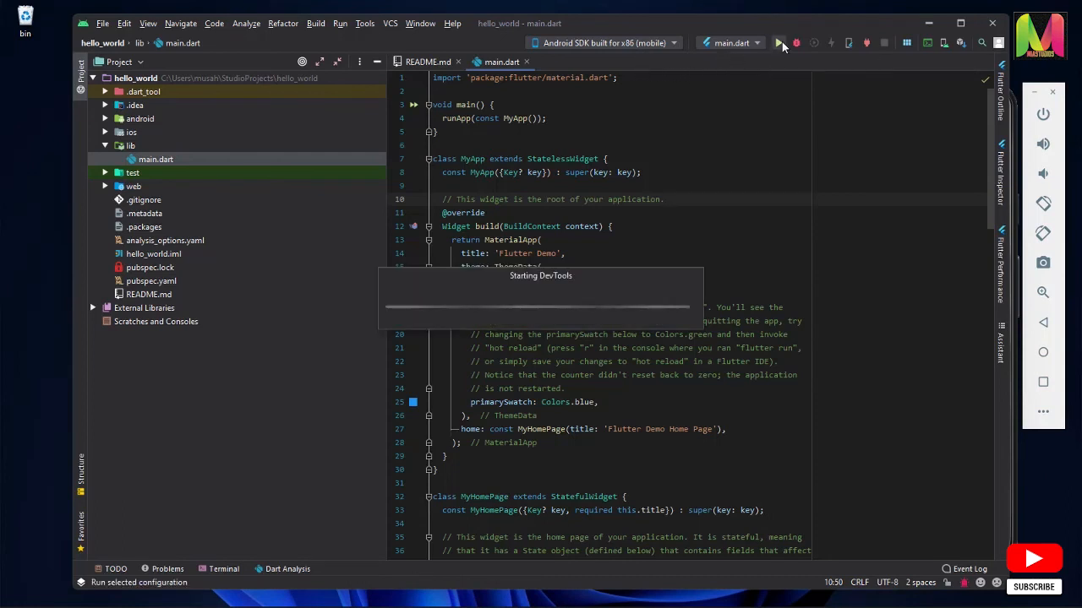
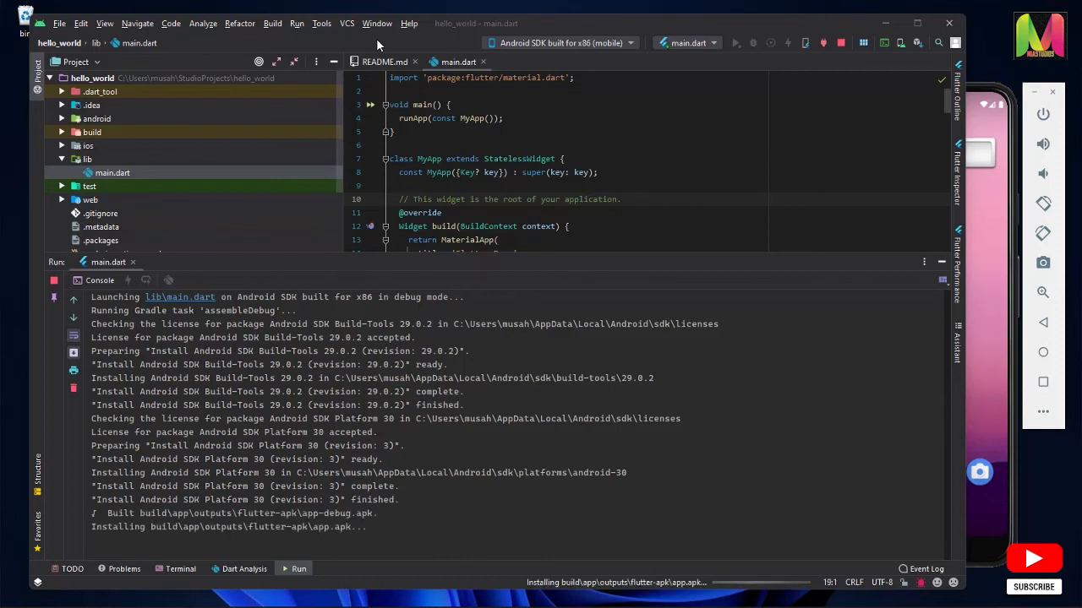
Shrink the Run console to enlarge the code editor, and return to the demo app from the emulator's recent apps overview
left_click(998, 555)
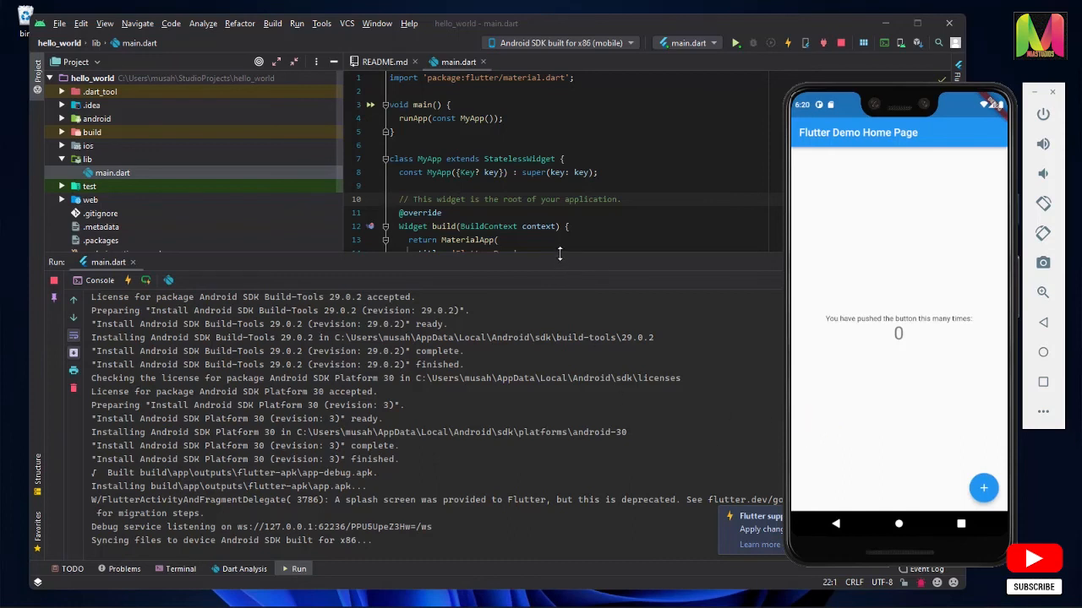
left_click_drag(560, 255, 561, 363)
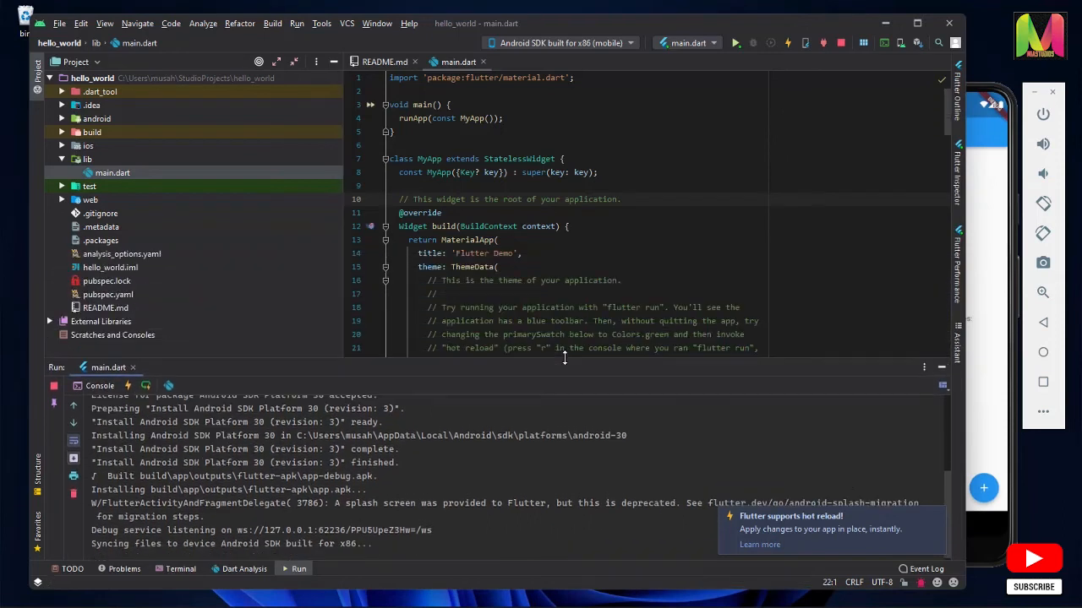
left_click(985, 535)
left_click(961, 524)
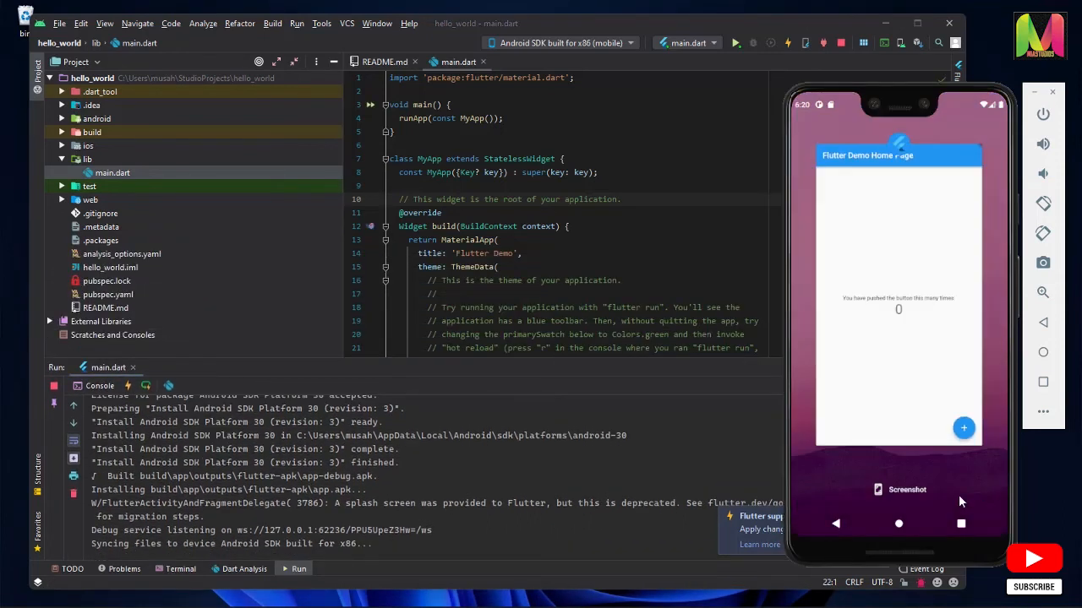
left_click(930, 388)
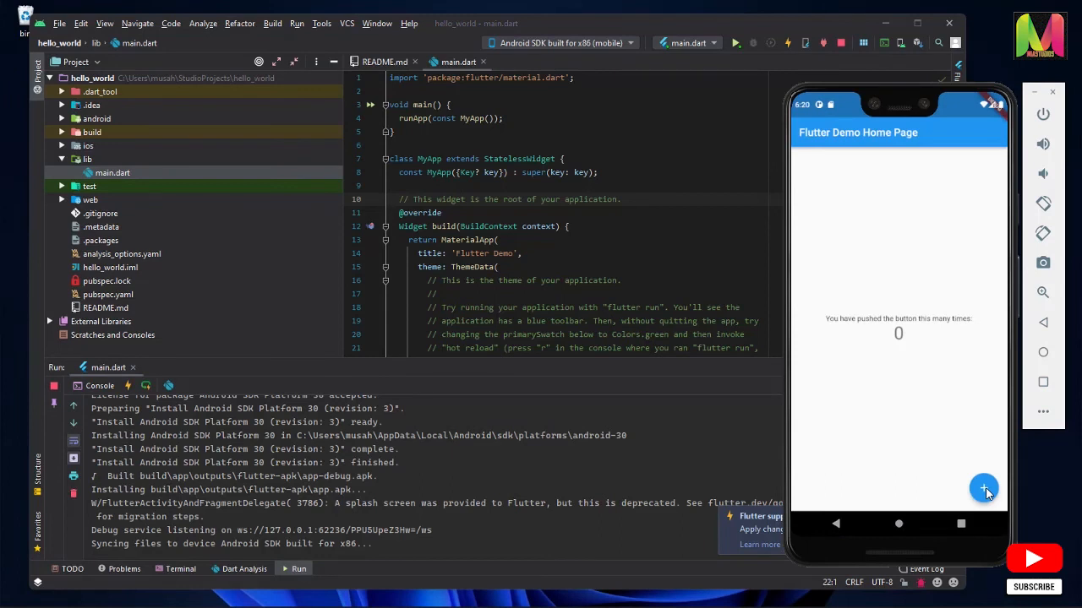
Test the Flutter demo app in the emulator by increasing its counter repeatedly to 11
left_click(983, 489)
left_click(983, 489)
left_click(983, 490)
left_click(983, 489)
left_click(983, 490)
left_click(984, 490)
left_click(984, 490)
left_click(984, 489)
left_click(985, 489)
left_click(985, 489)
left_click(980, 487)
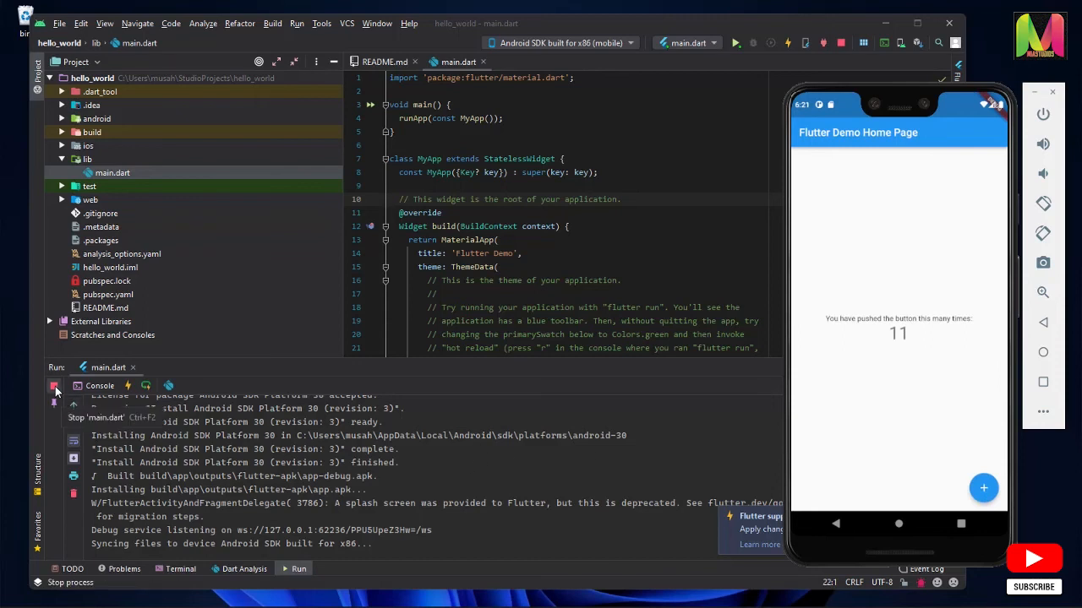
Stop the running main.dart app, clear its console output, and close its run session to return to the code
left_click(54, 387)
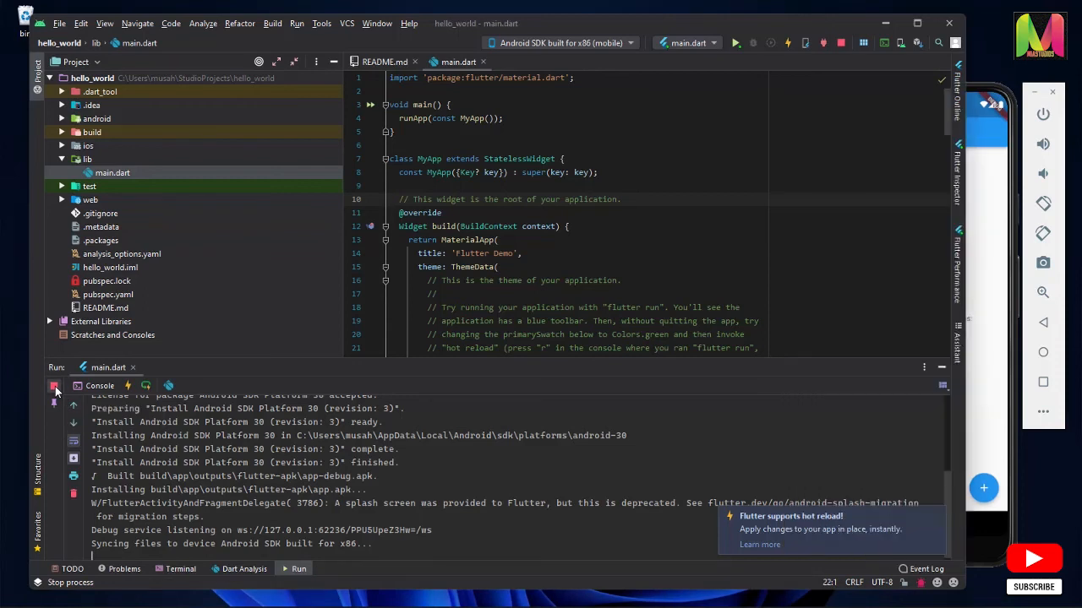
left_click(73, 493)
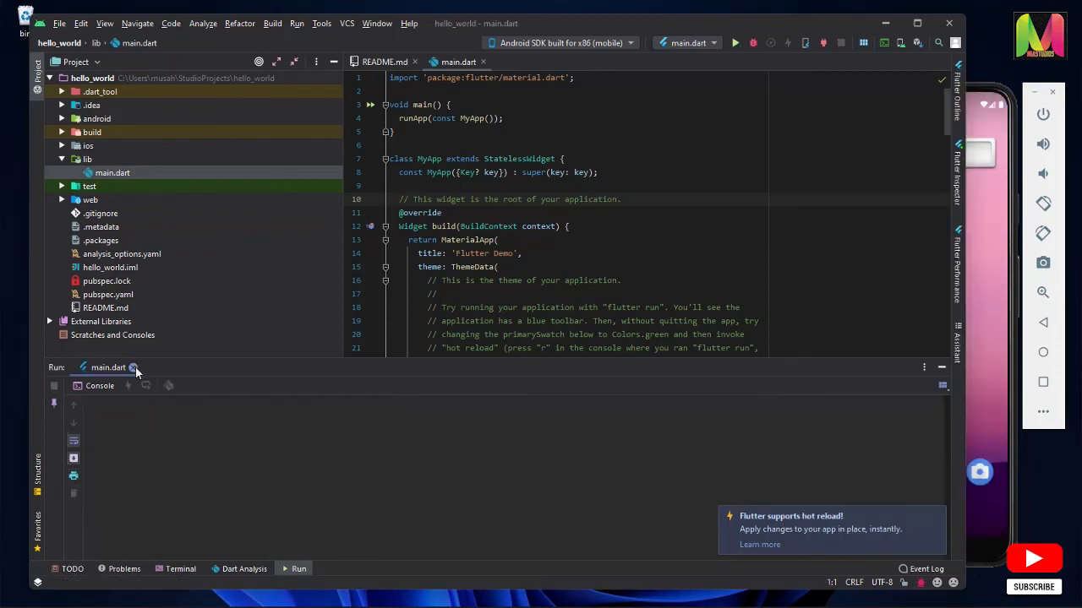
left_click(132, 367)
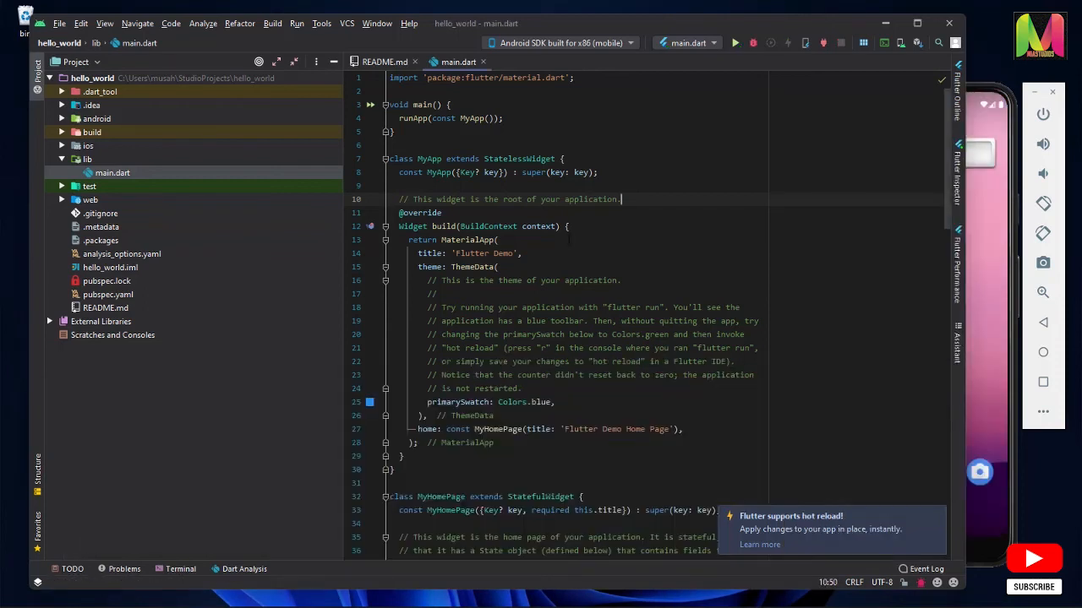
left_click(877, 30)
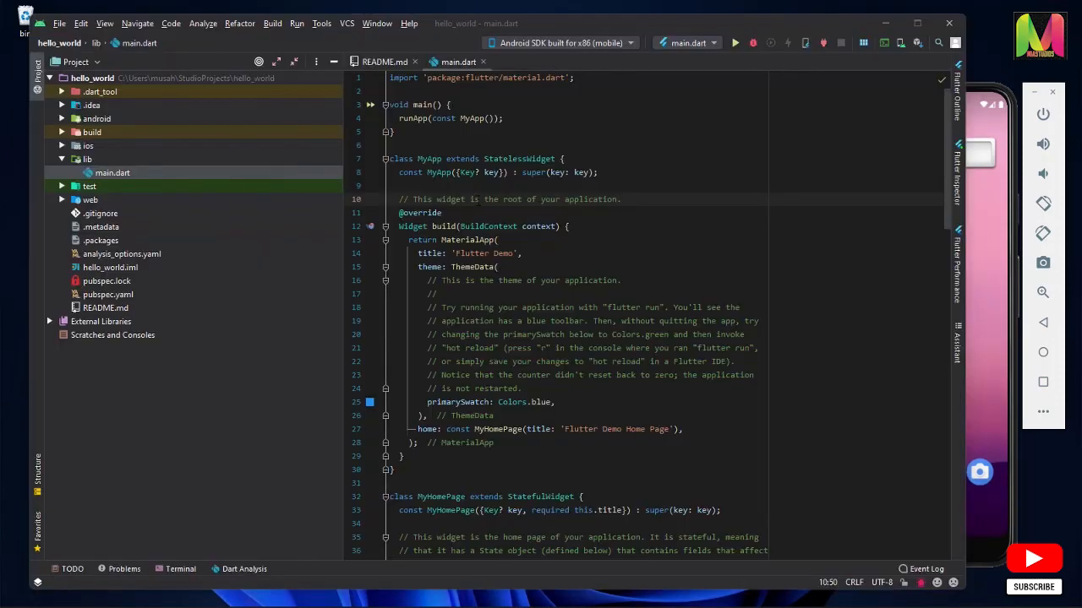
left_click(454, 213)
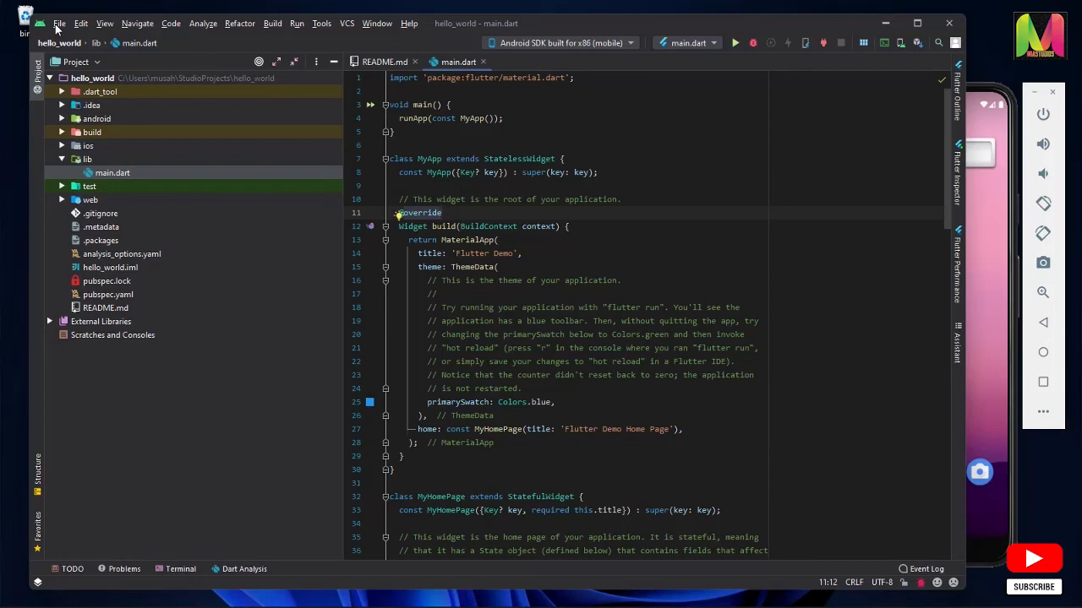
Set the hello_world project SDK to the detected jdk-17 in the project structure, review the listed problems, and apply the change
left_click(57, 25)
left_click(88, 133)
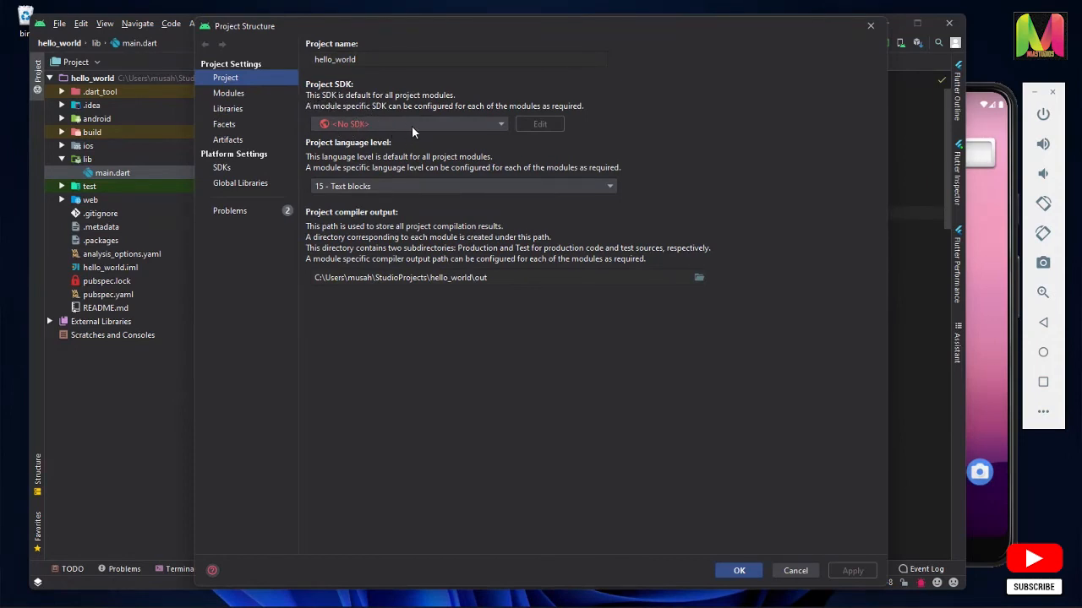
left_click(439, 123)
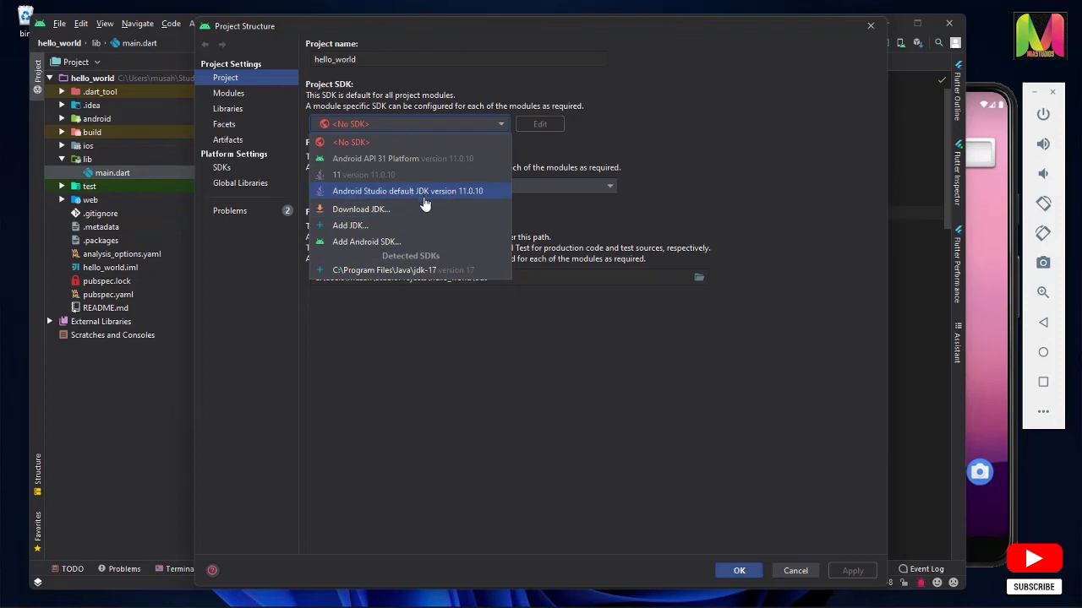
left_click(377, 270)
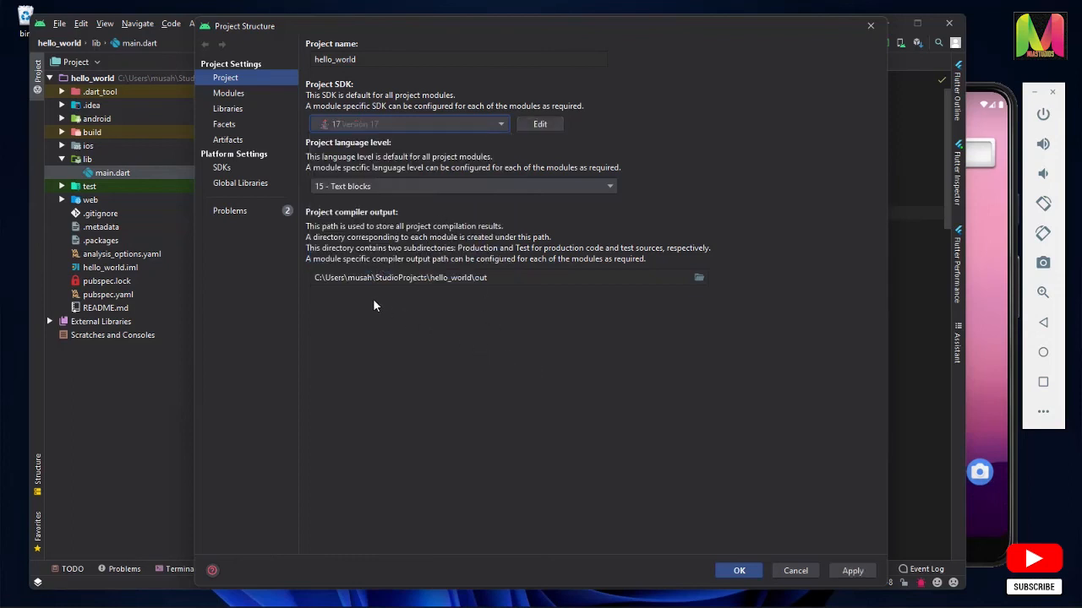
left_click(258, 220)
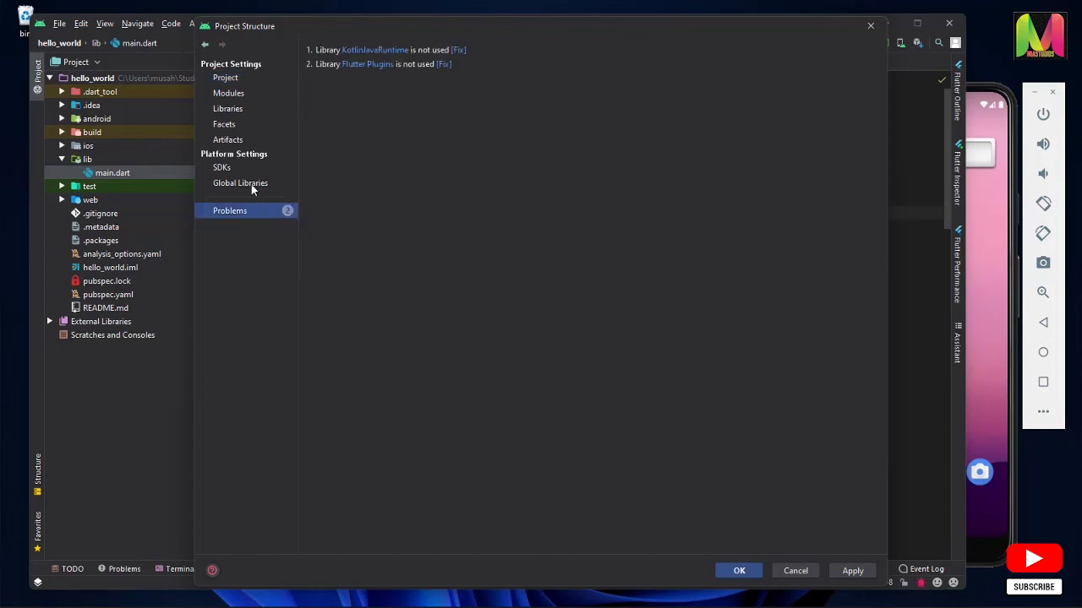
left_click(245, 82)
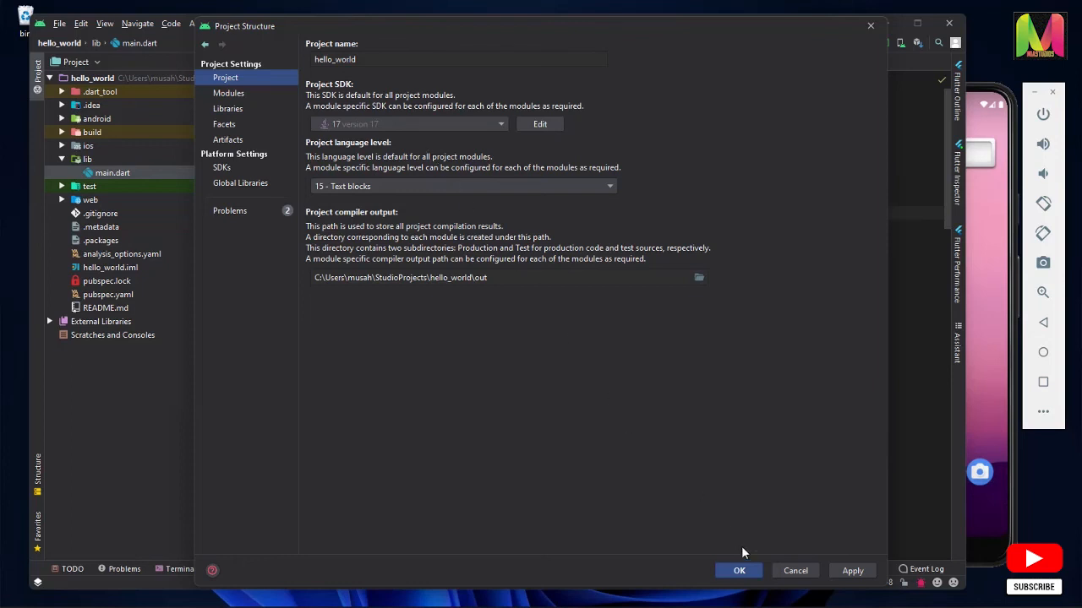
left_click(855, 573)
left_click(945, 115)
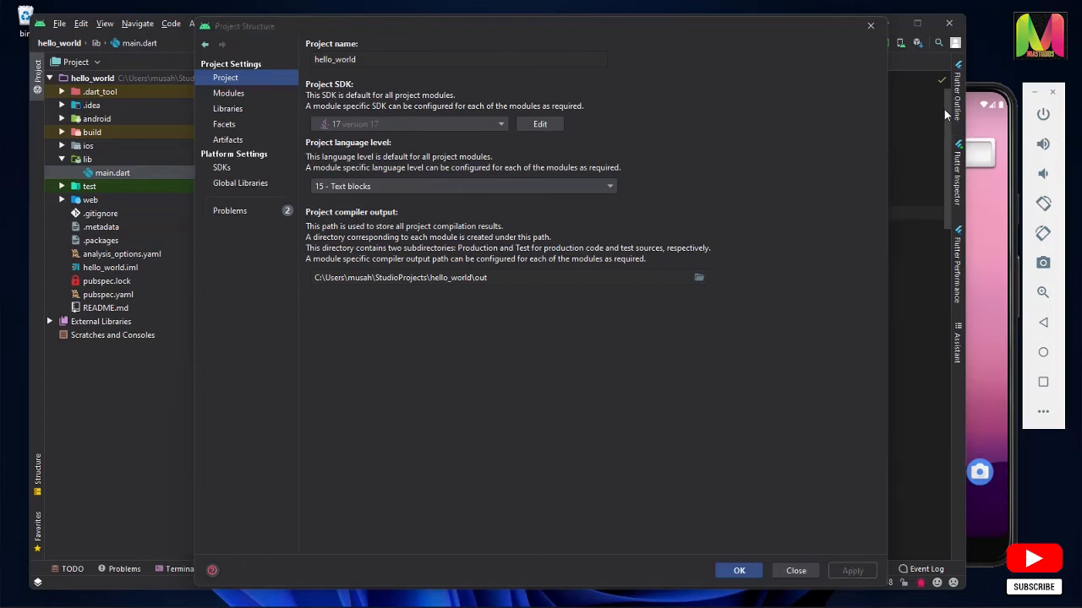
left_click(738, 571)
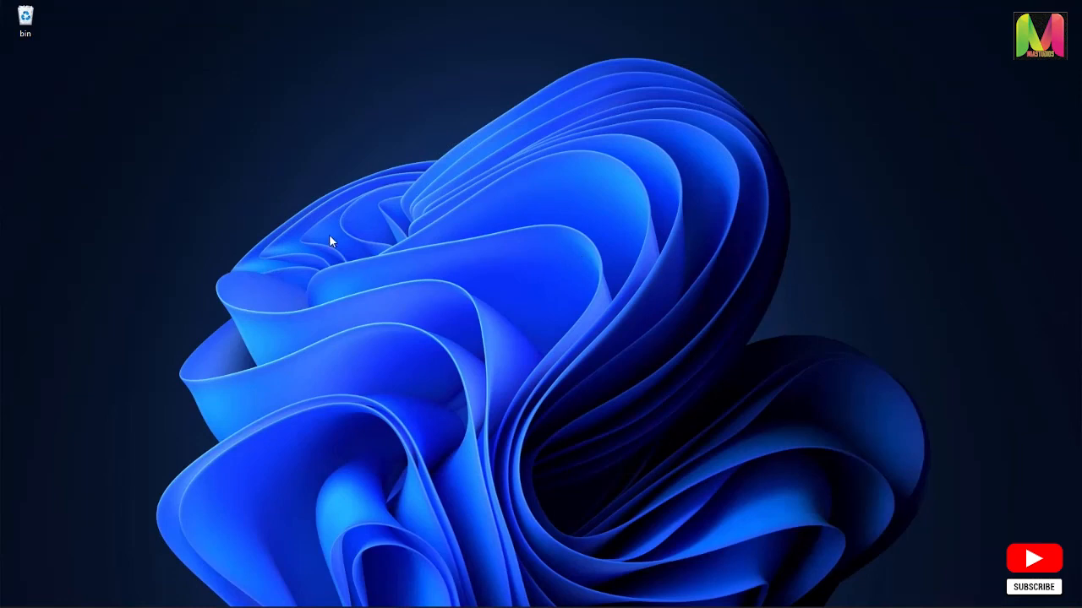
Open Windows Terminal from the desktop and run flutter doctor to check the Flutter installation
right_click(250, 204)
left_click(333, 390)
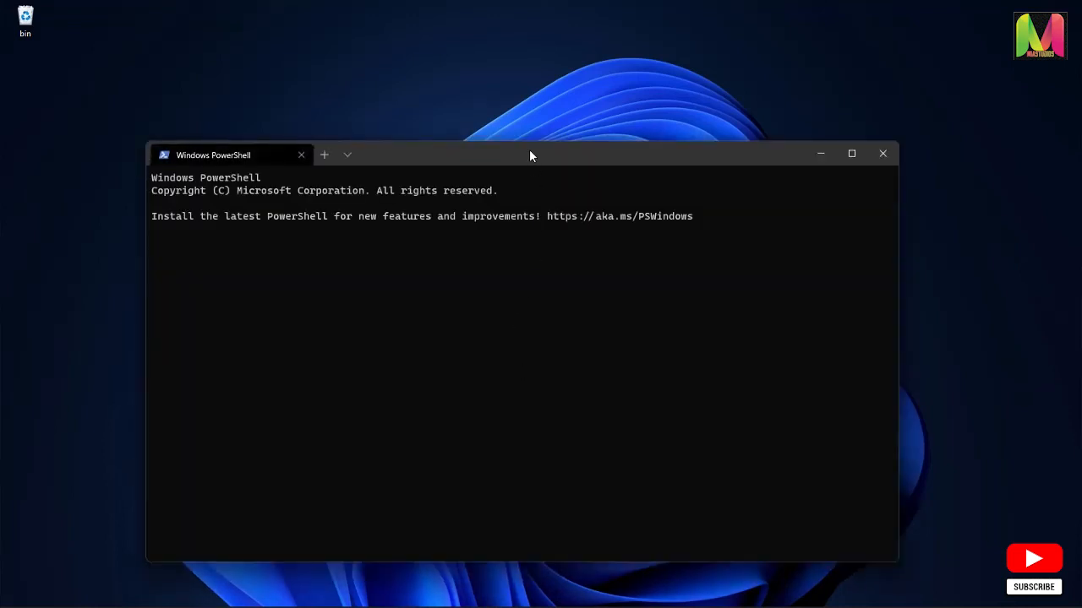
left_click_drag(529, 152, 583, 135)
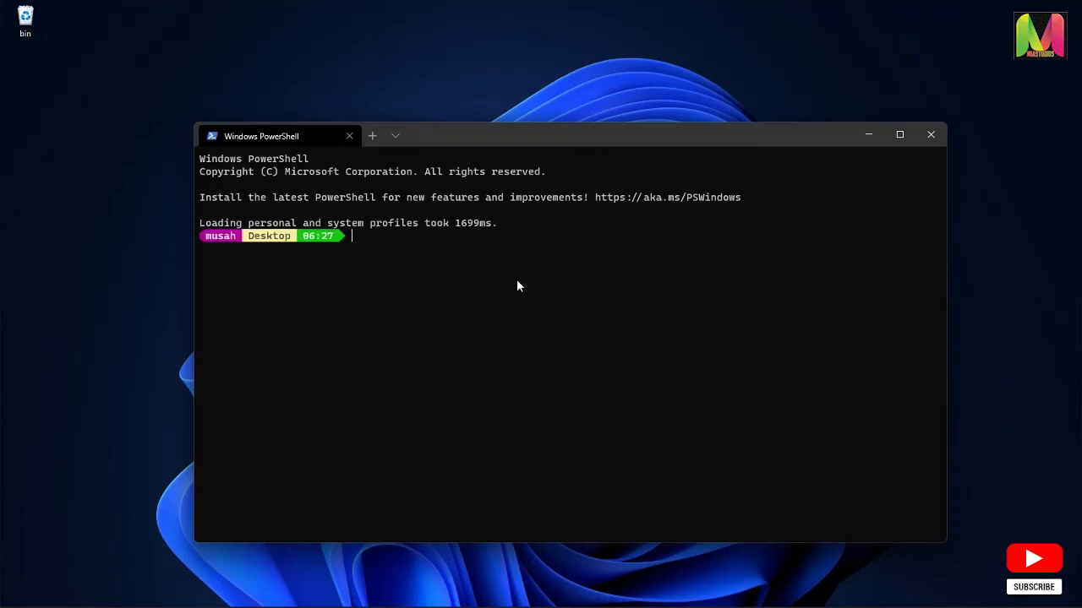
type("flutter doctor")
key("Return")
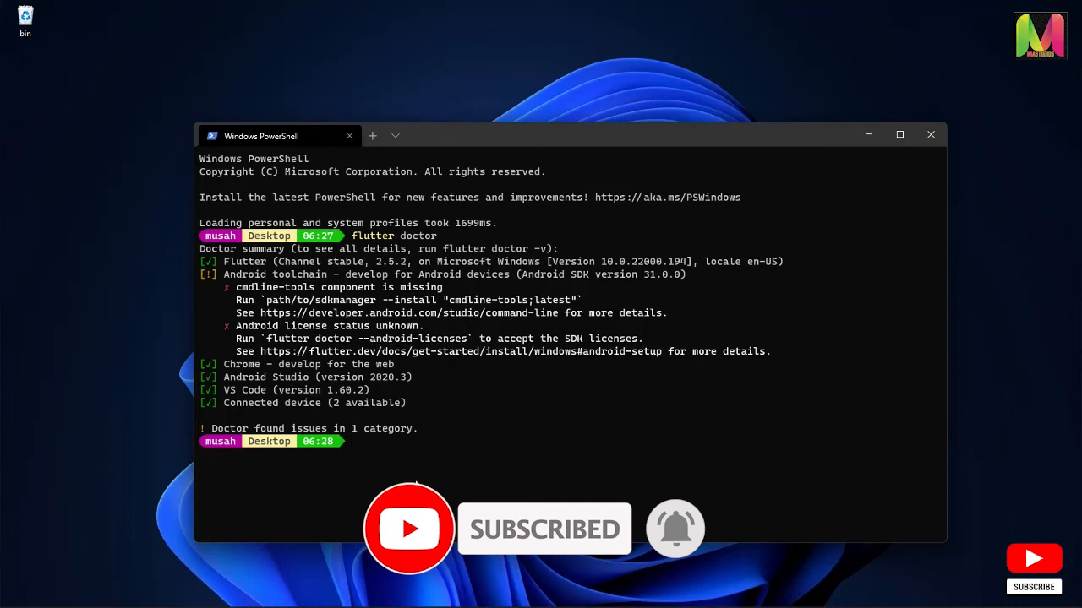
Switch to Android Studio and install Android SDK Command-line Tools (latest) through the SDK Manager
mouse_move(442, 603)
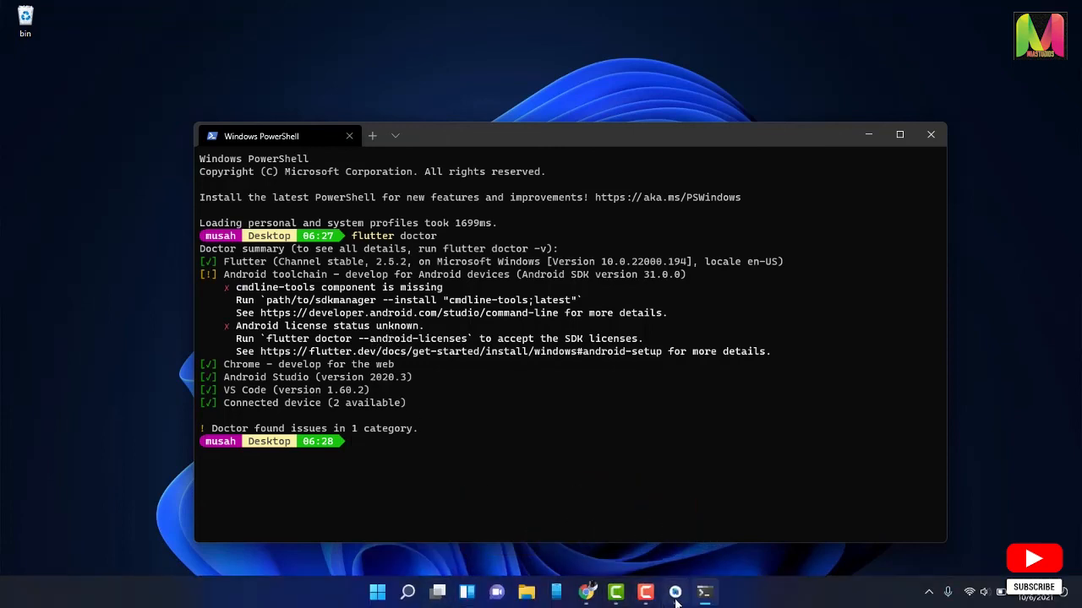
left_click(675, 598)
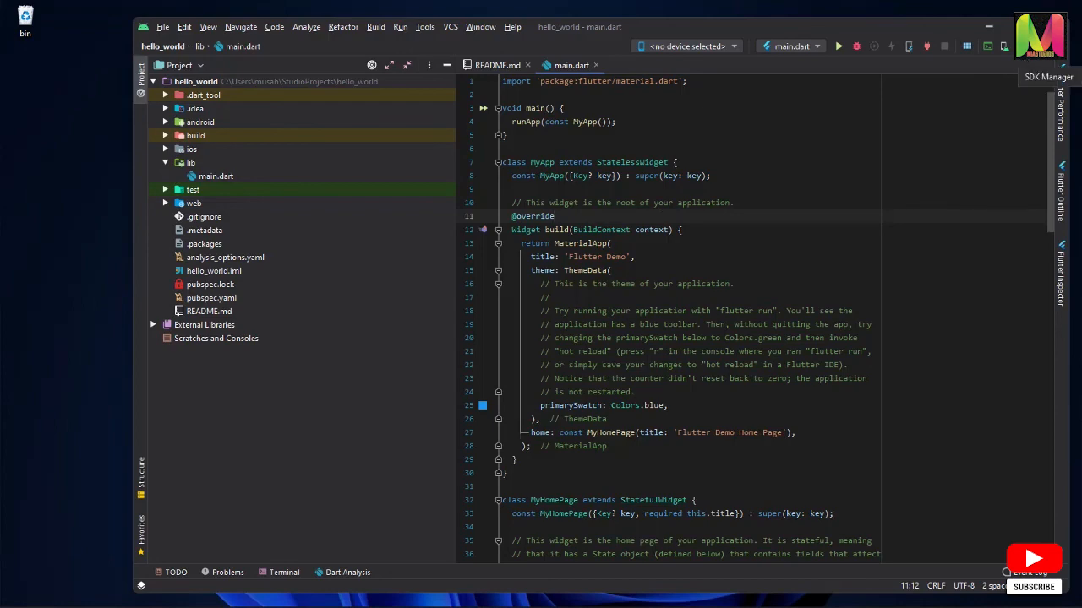
left_click(1005, 48)
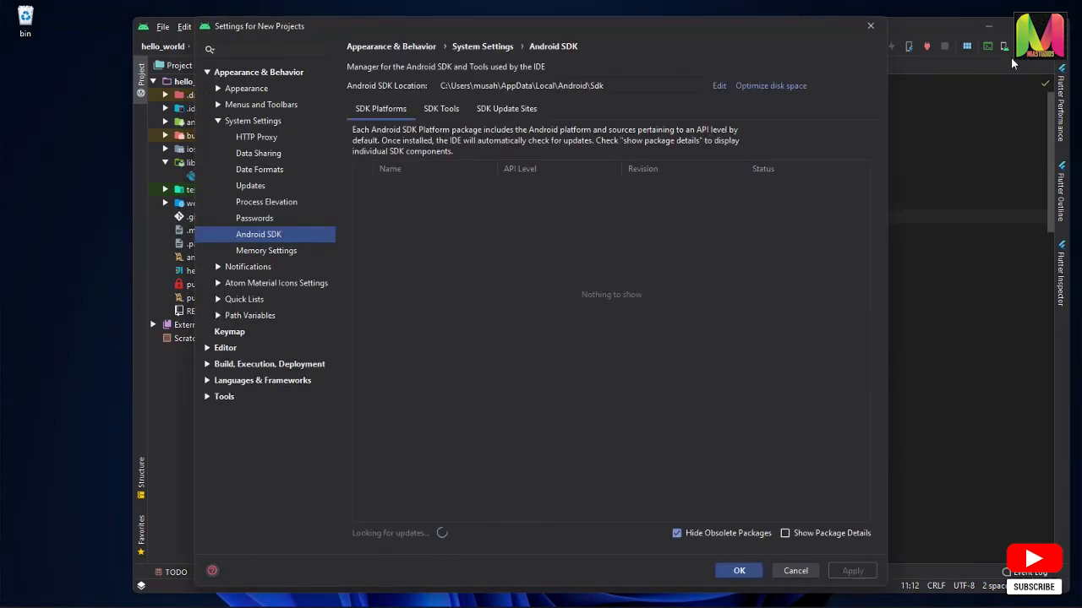
left_click(444, 108)
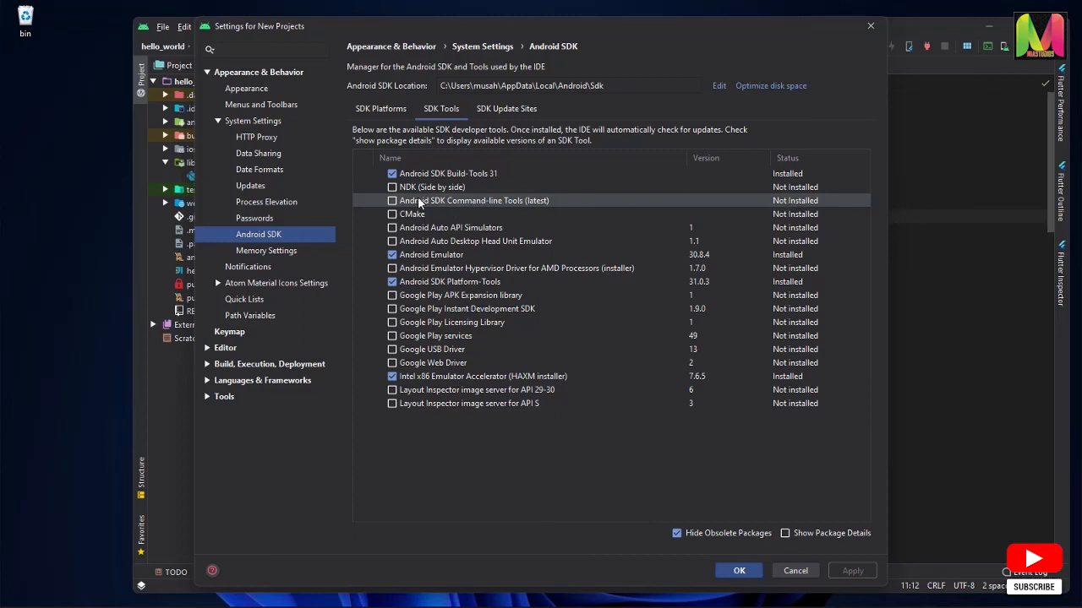
left_click(391, 201)
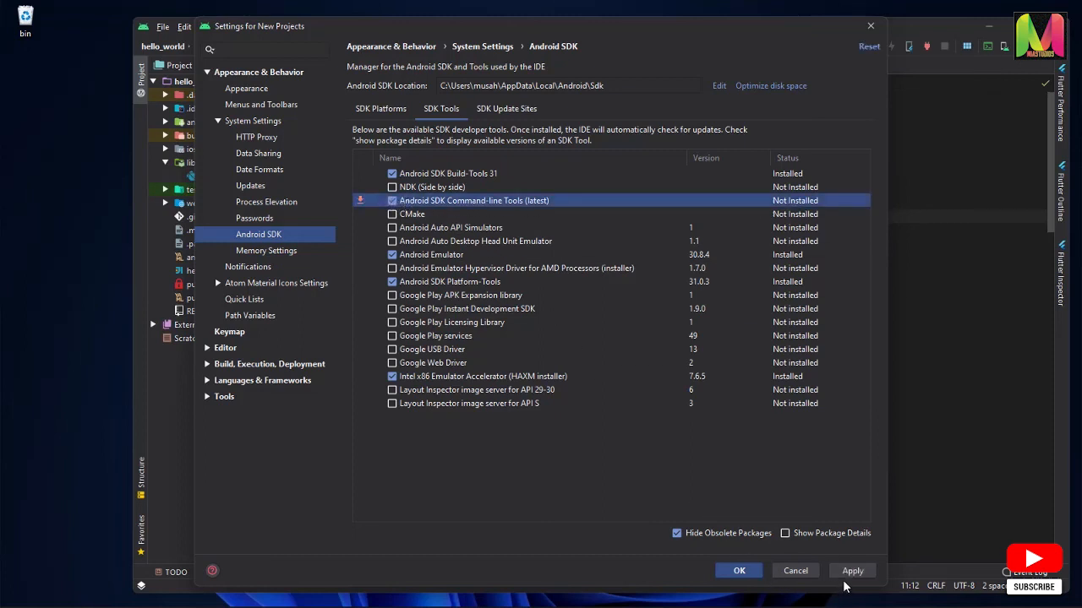
left_click(849, 572)
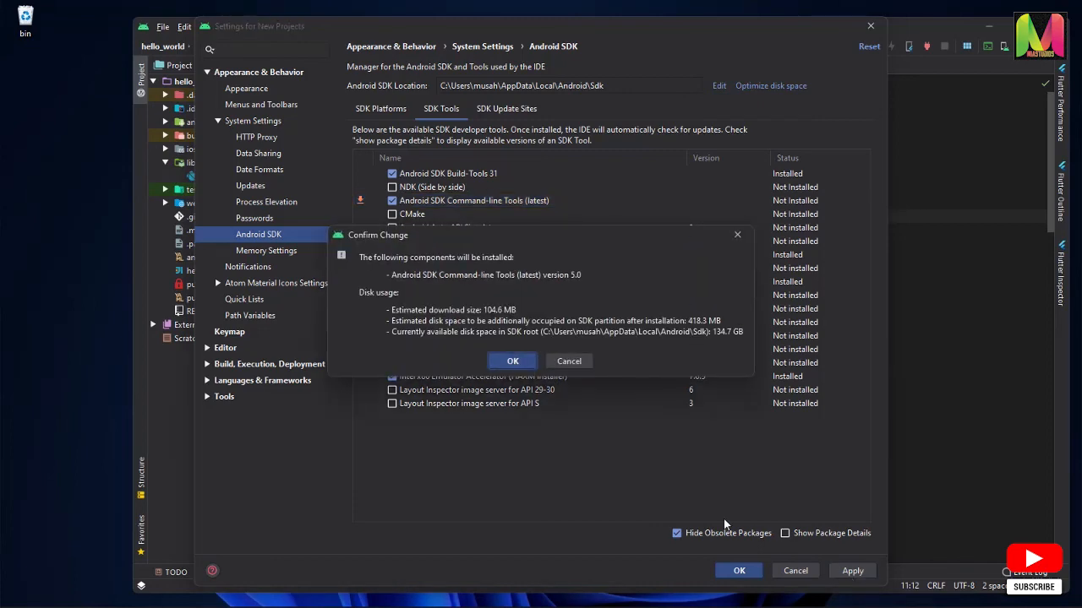
left_click(512, 361)
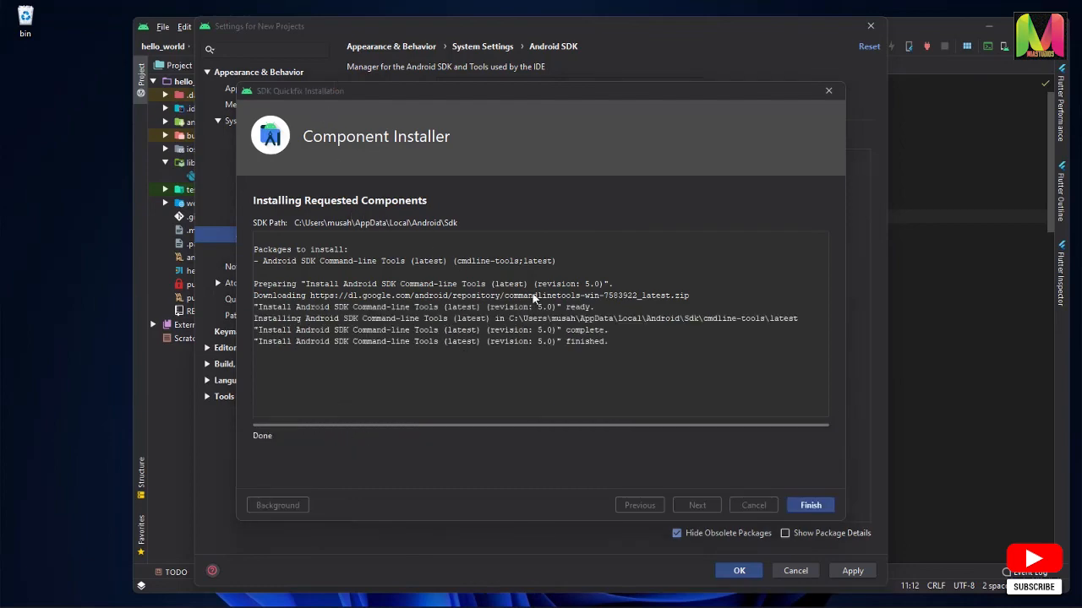
left_click(811, 505)
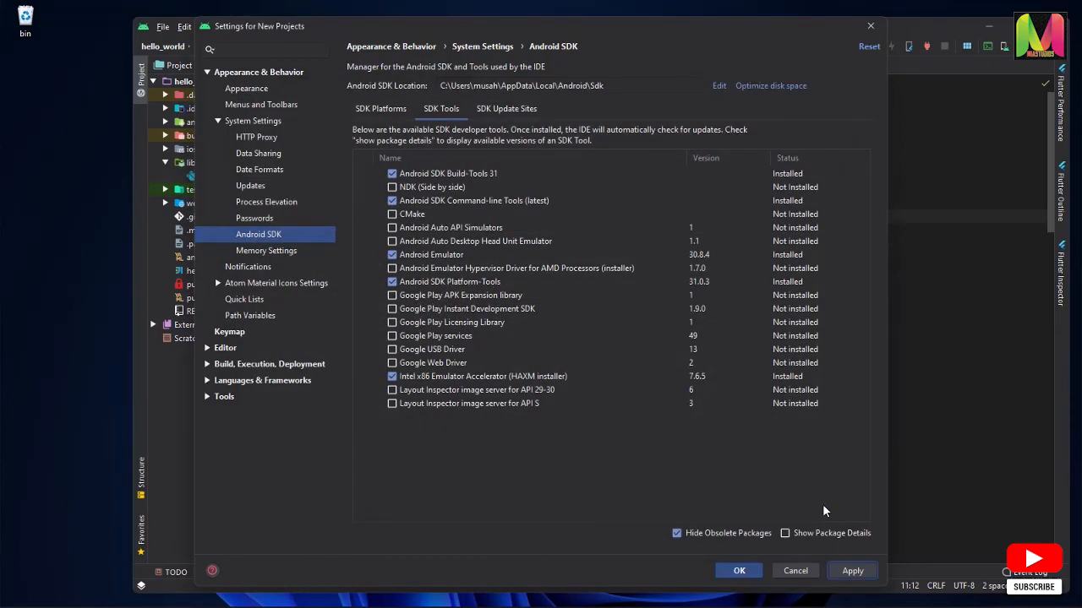
left_click(852, 571)
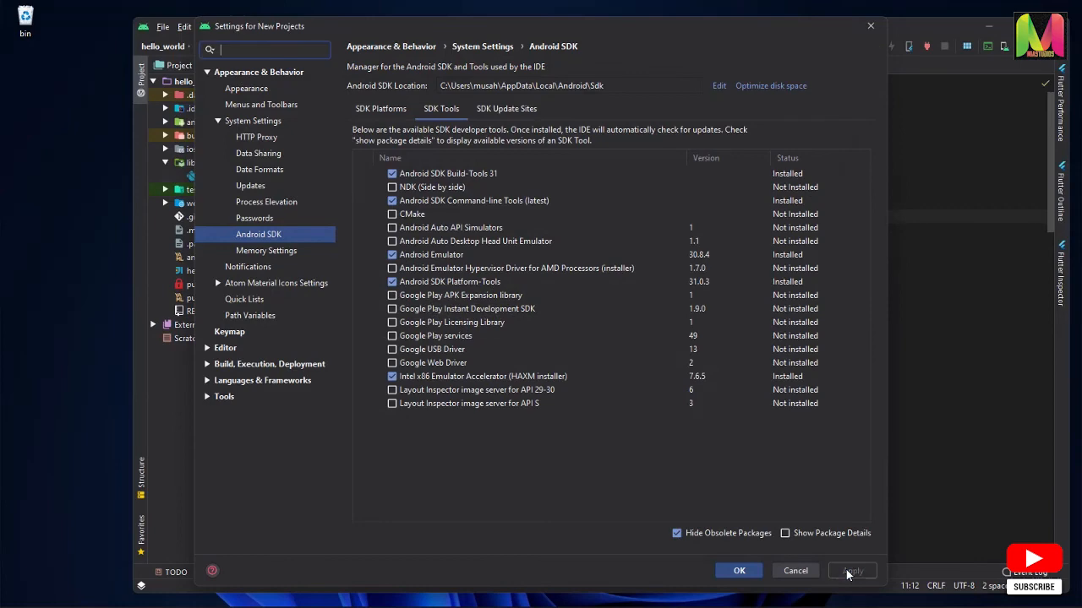
left_click(739, 571)
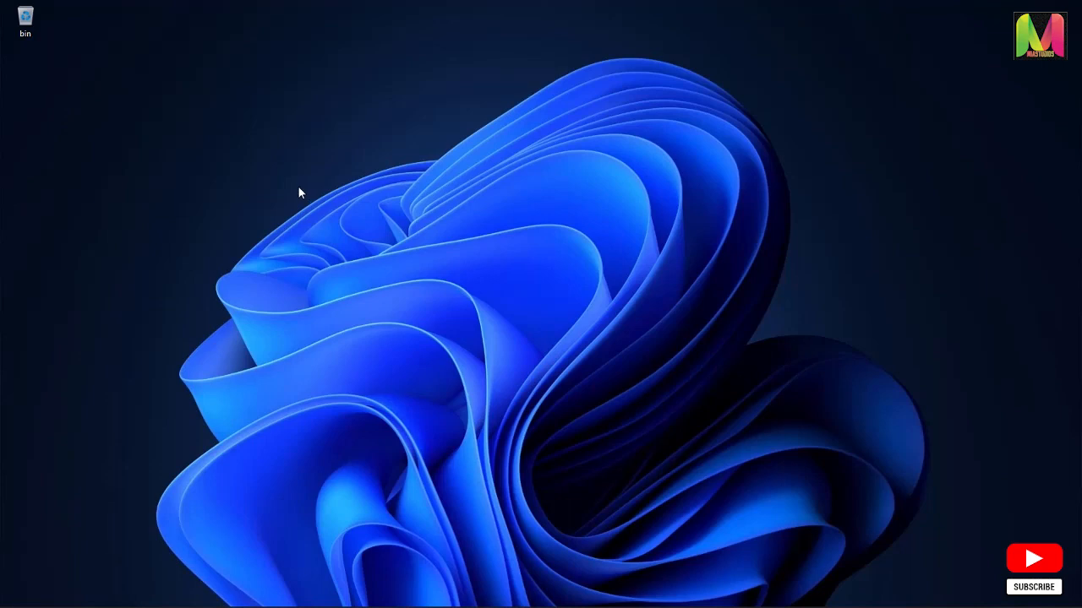
Open a new Windows Terminal from the desktop and run flutter doctor again to recheck the Android toolchain
right_click(298, 186)
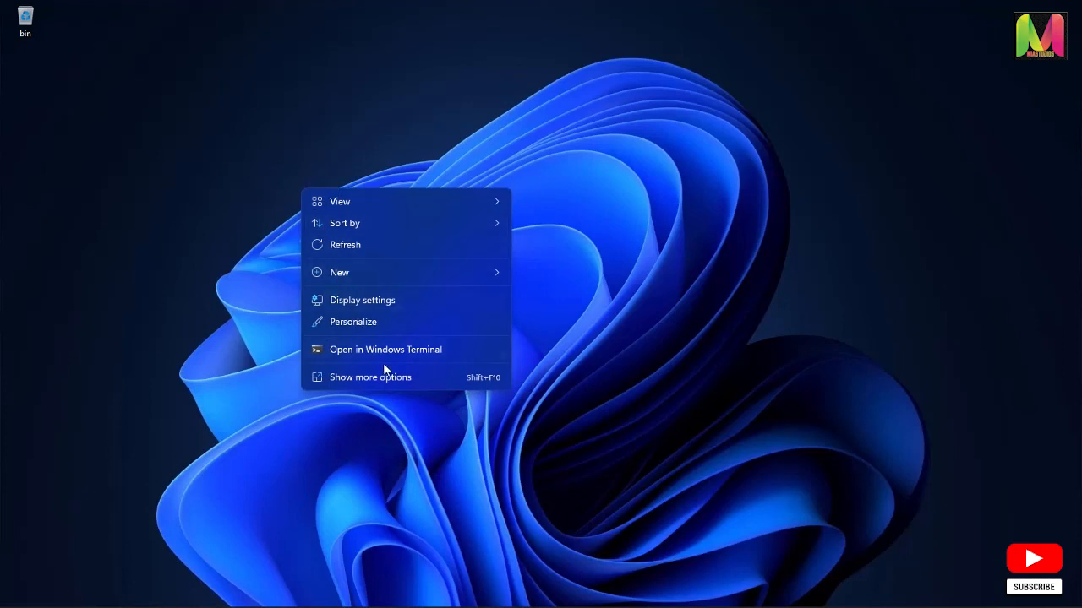
left_click(400, 351)
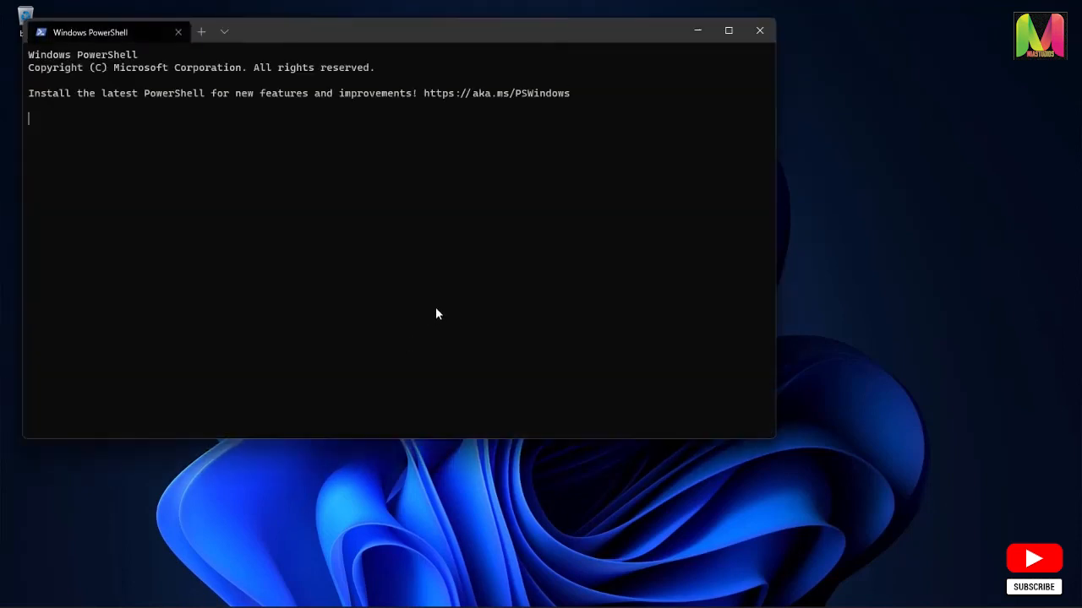
left_click_drag(497, 38, 570, 120)
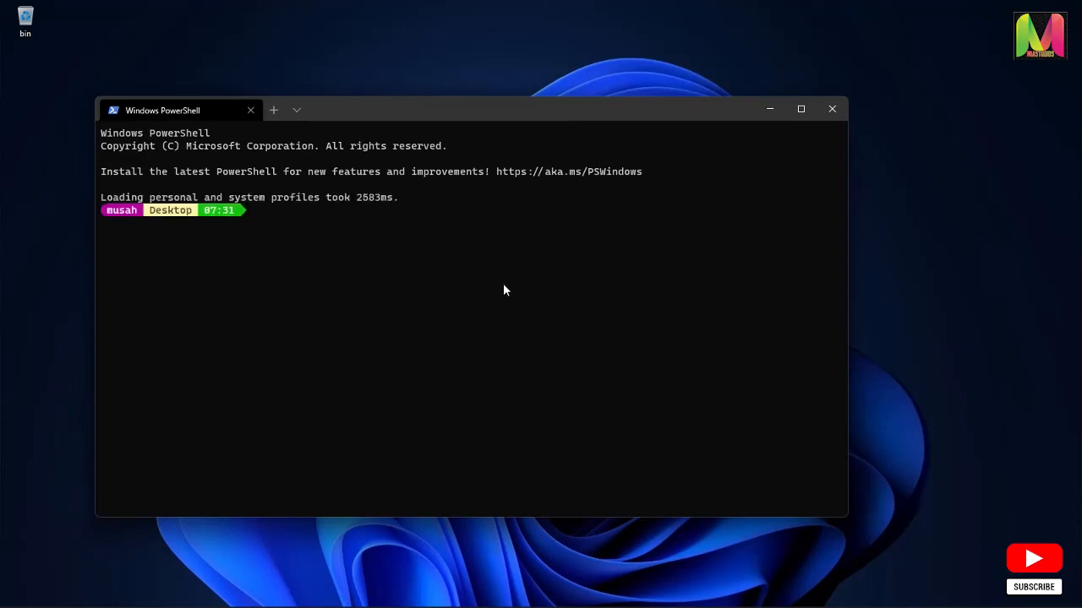
key("Up")
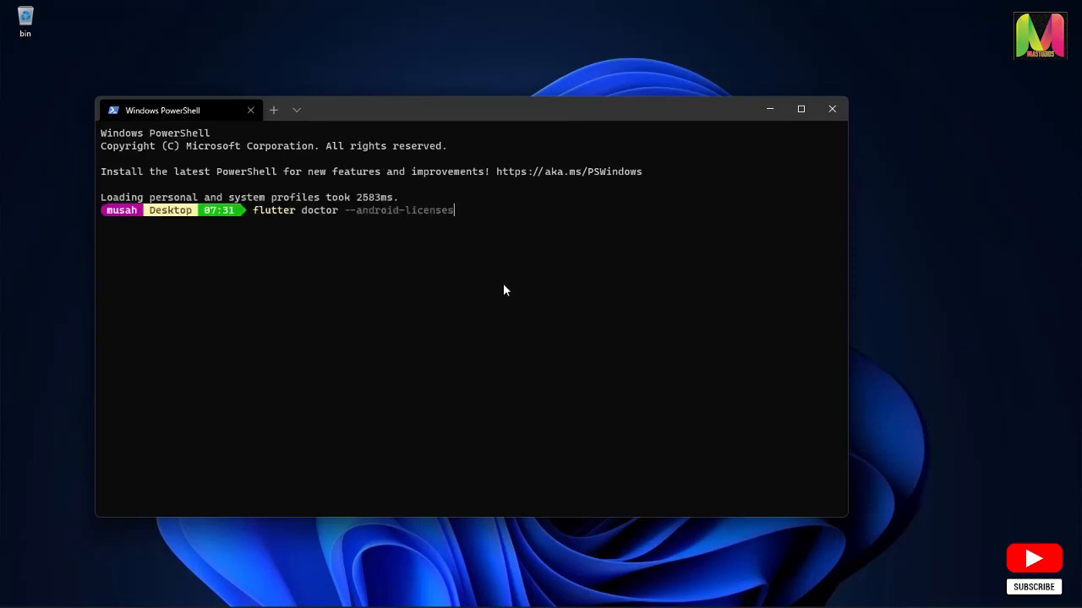
key("BackSpace")
key("BackSpace")
key("BackSpace")
key("BackSpace")
key("BackSpace")
key("BackSpace")
key("BackSpace")
key("BackSpace")
key("BackSpace")
key("BackSpace")
key("BackSpace")
key("BackSpace")
key("BackSpace")
key("BackSpace")
key("BackSpace")
key("BackSpace")
key("BackSpace")
key("BackSpace")
key("BackSpace")
key("Return")
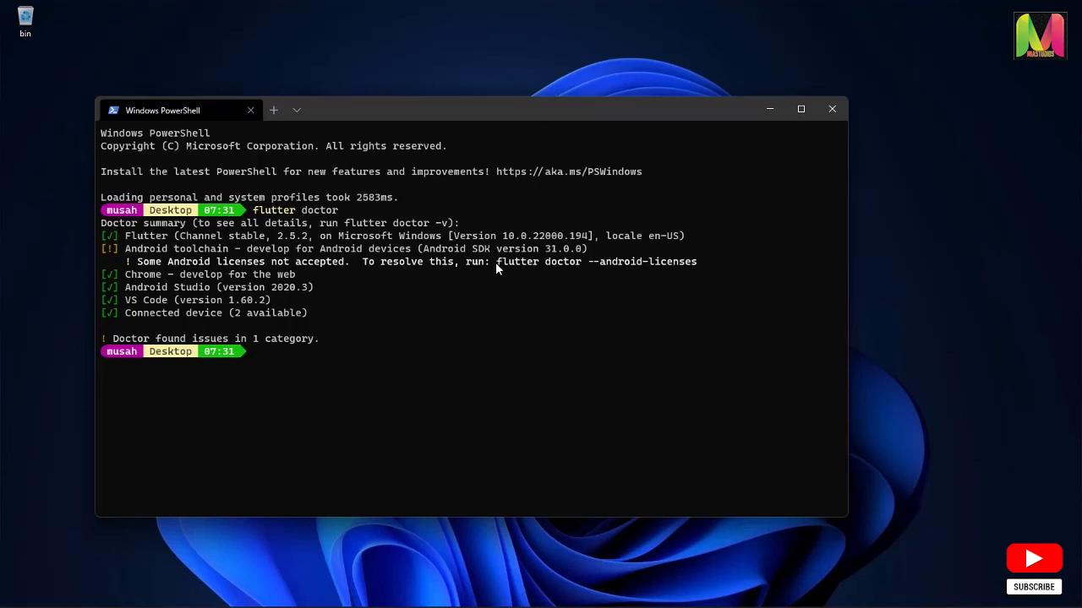
Copy the suggested flutter doctor --android-licenses command from the doctor output and run it at the prompt
left_click_drag(562, 262, 498, 263)
left_click(698, 262)
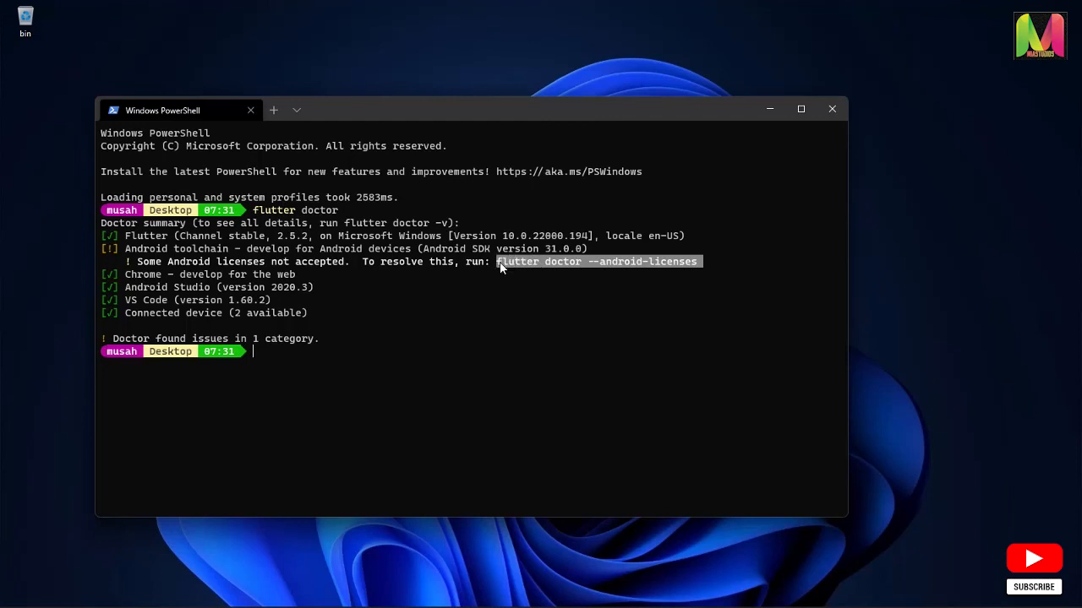
right_click(500, 261)
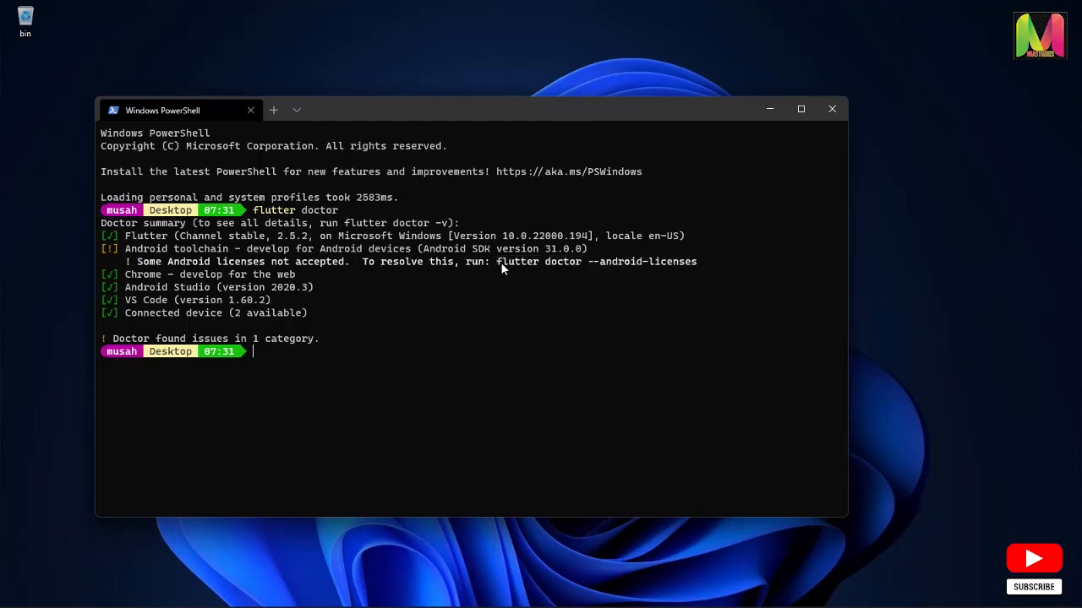
right_click(409, 371)
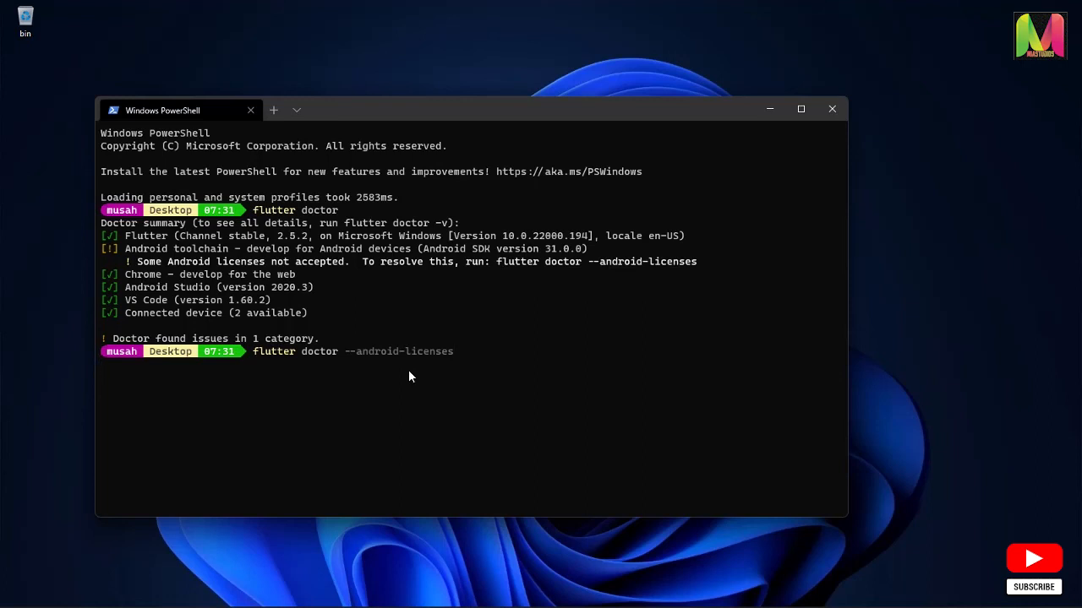
key("Return")
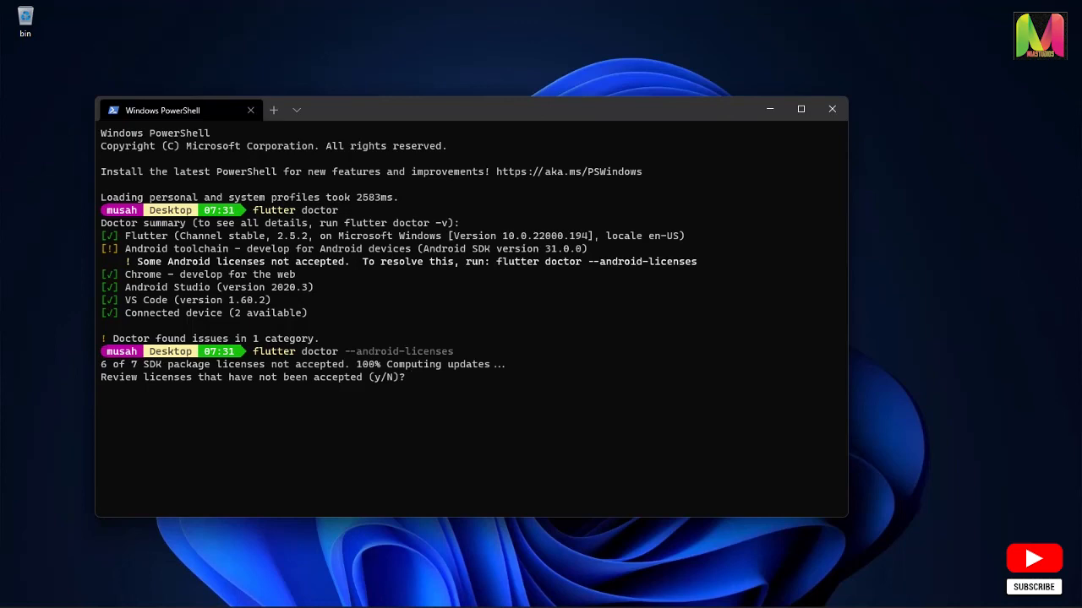
Answer y to review the outstanding Android SDK package licenses and accept every one of them
type("y")
key("Return")
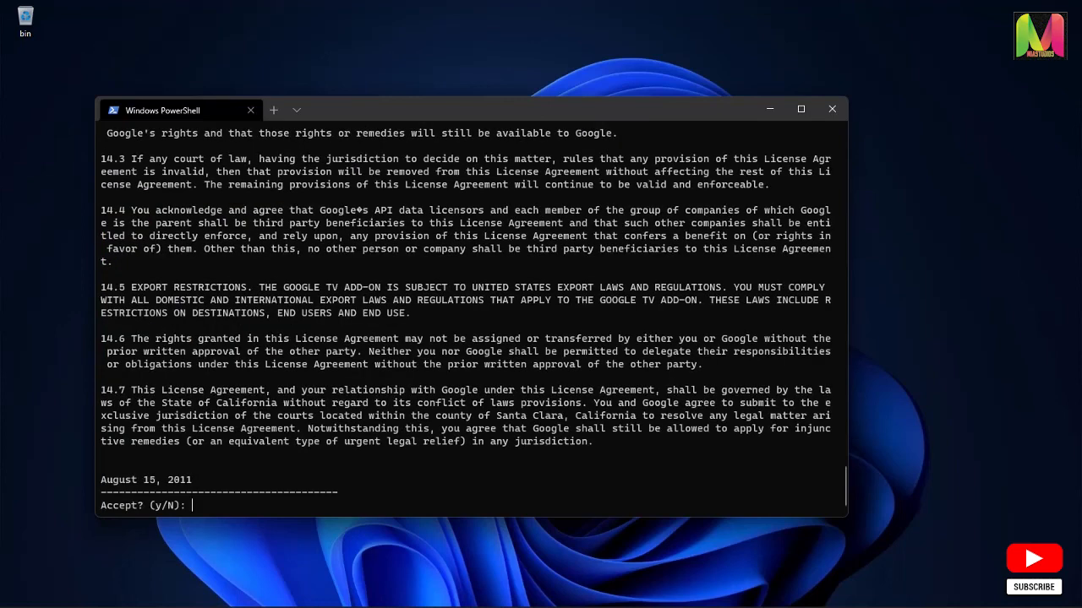
type("y")
key("Return")
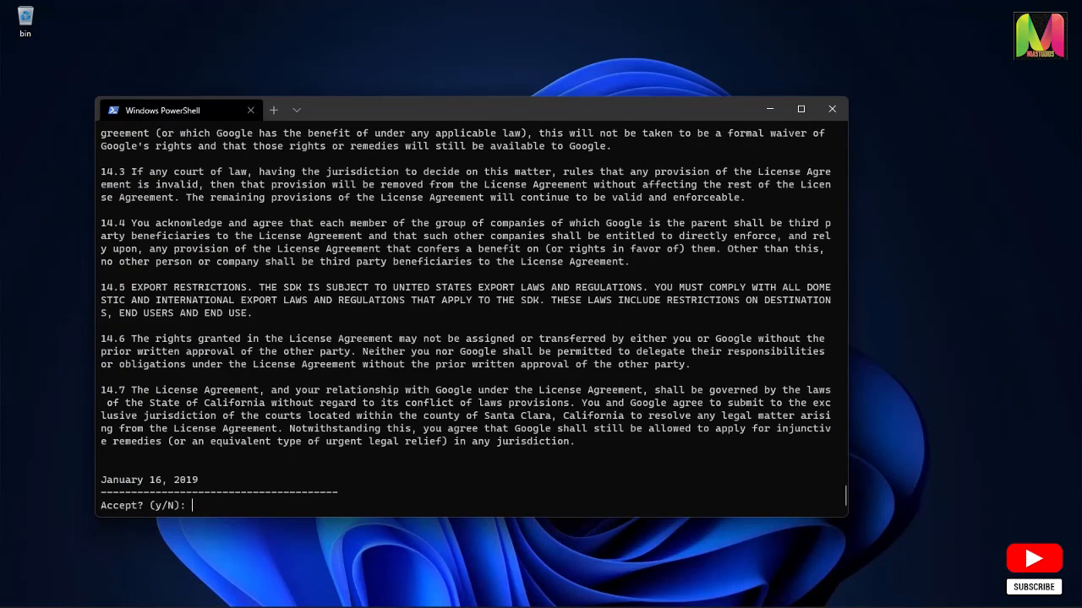
type("y")
key("Return")
type("y")
key("Return")
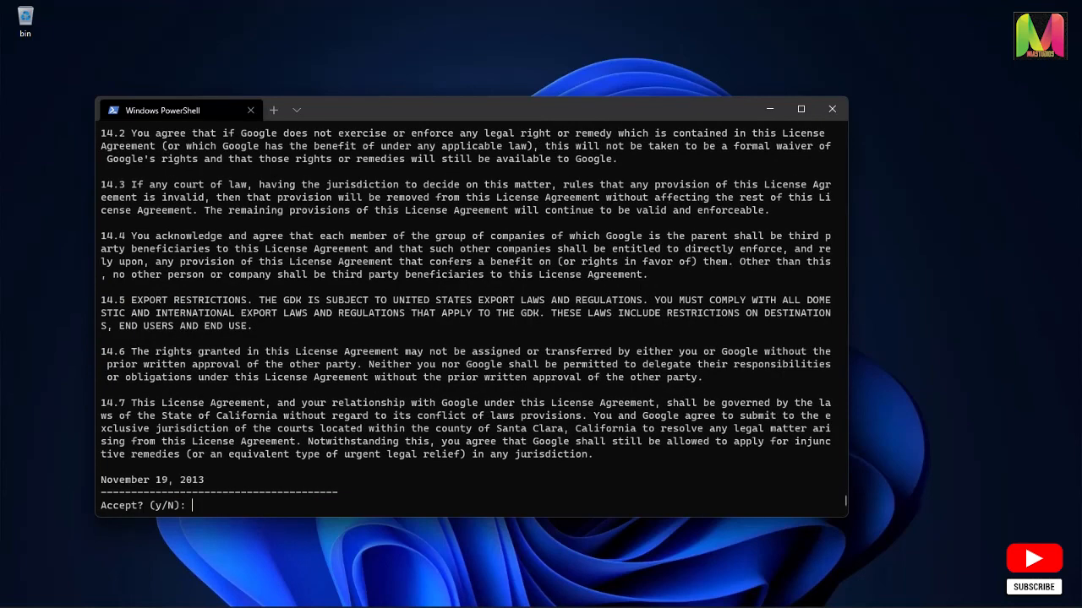
type("y")
key("Return")
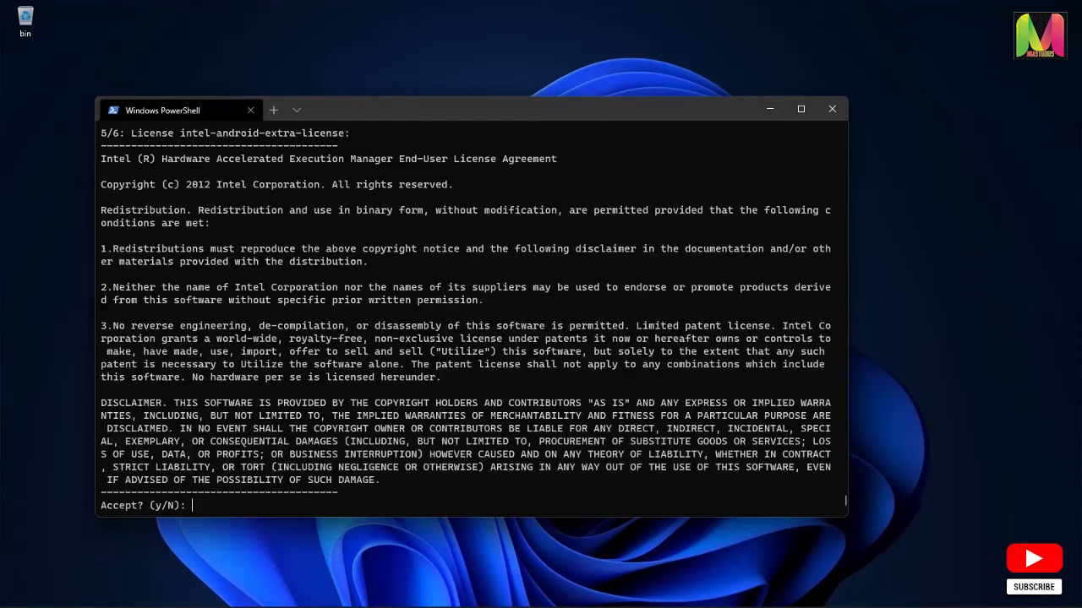
type("y")
key("Return")
type("y")
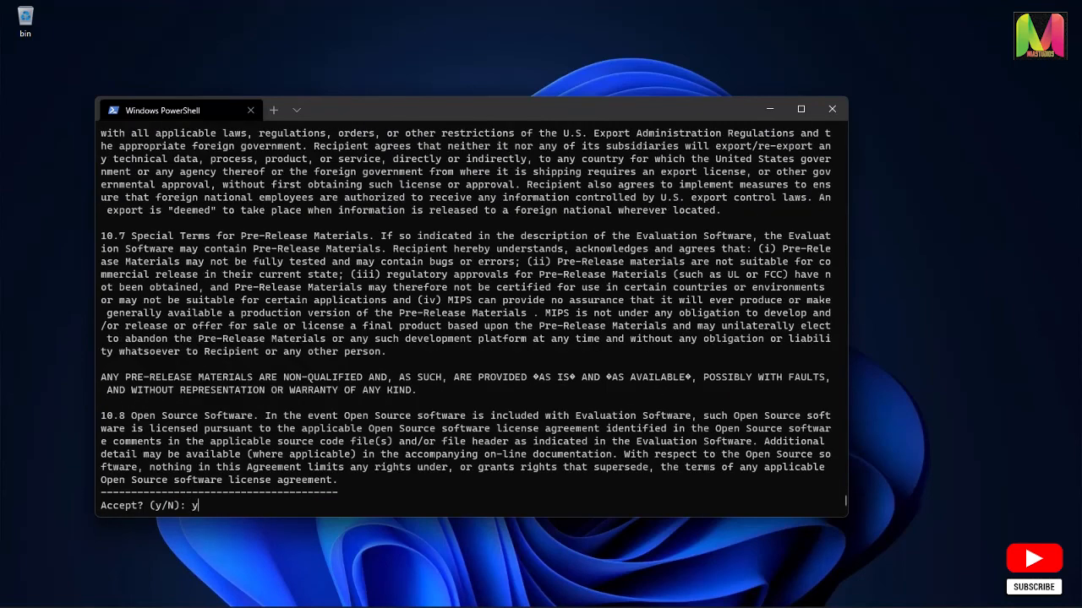
key("Return")
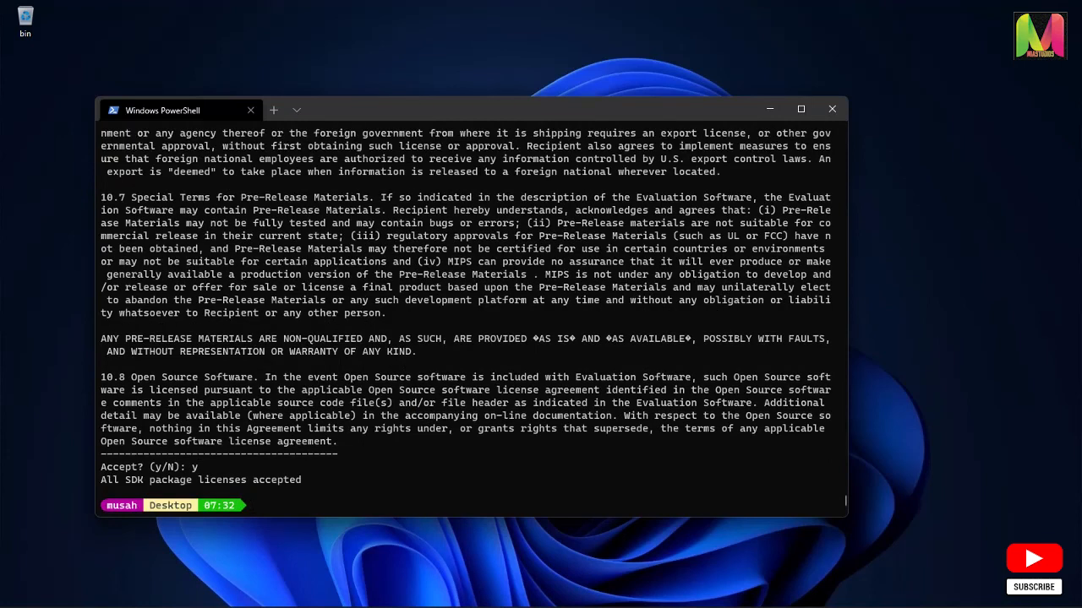
Clear the terminal, rerun flutter doctor to recheck the Android toolchain, and clear the output again
type("clear")
key("Return")
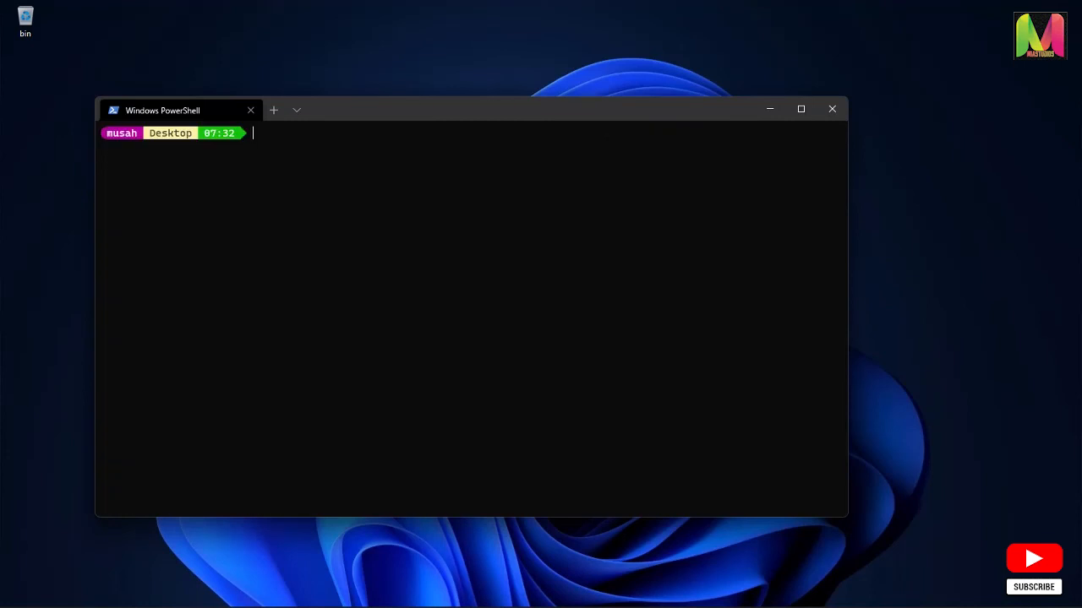
key("Up")
key("Up")
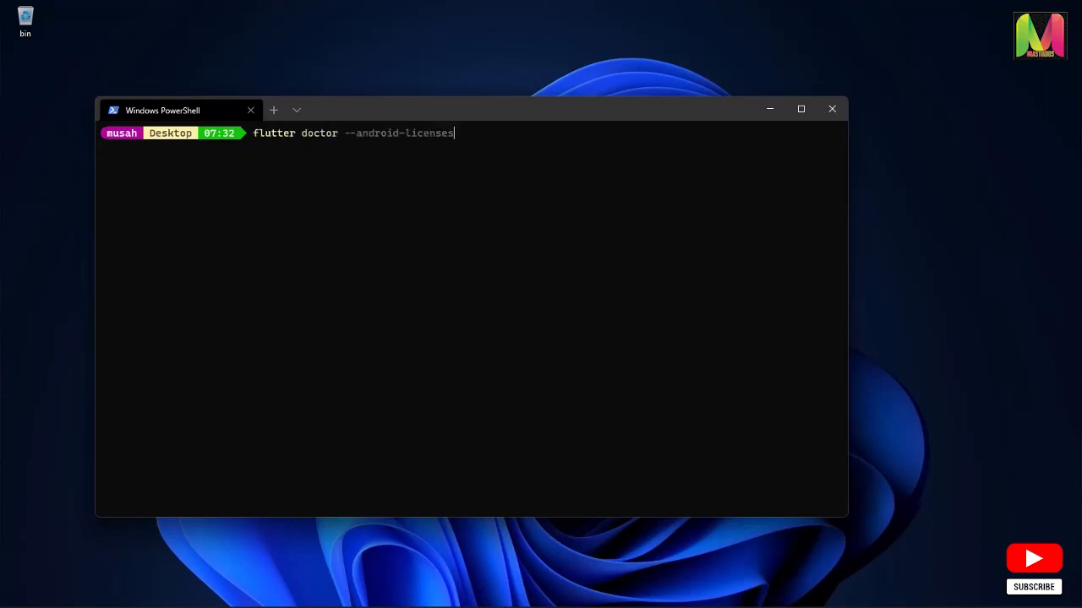
key("Up")
key("Return")
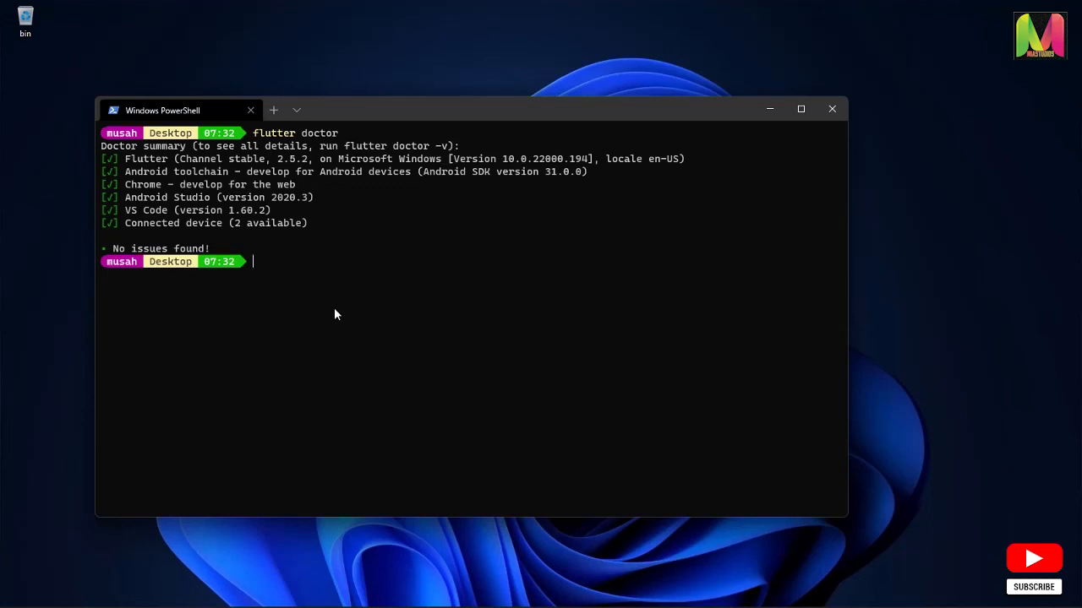
type("clear")
key("Return")
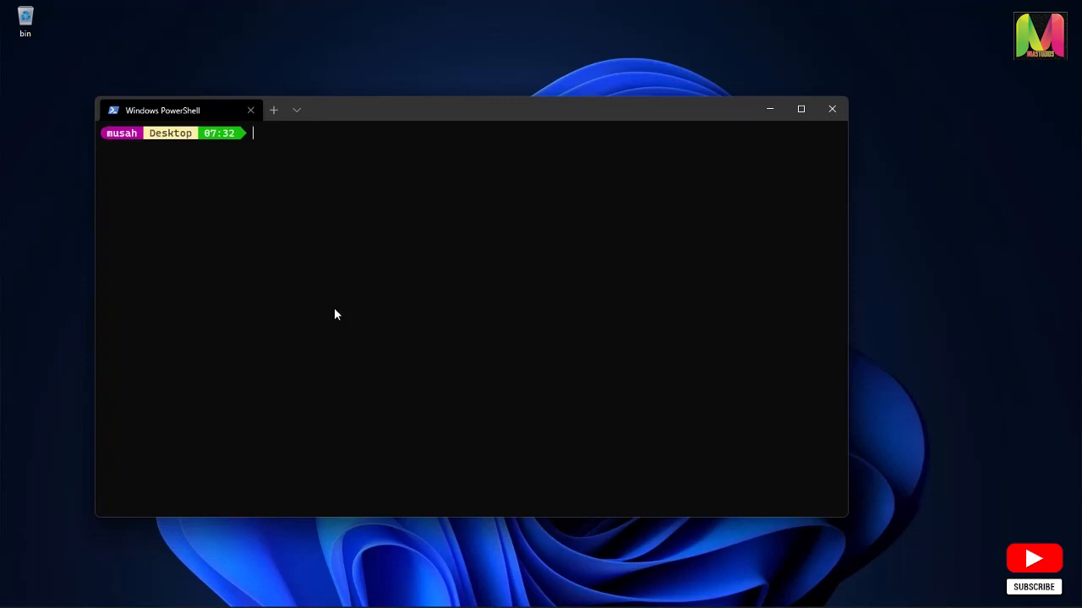